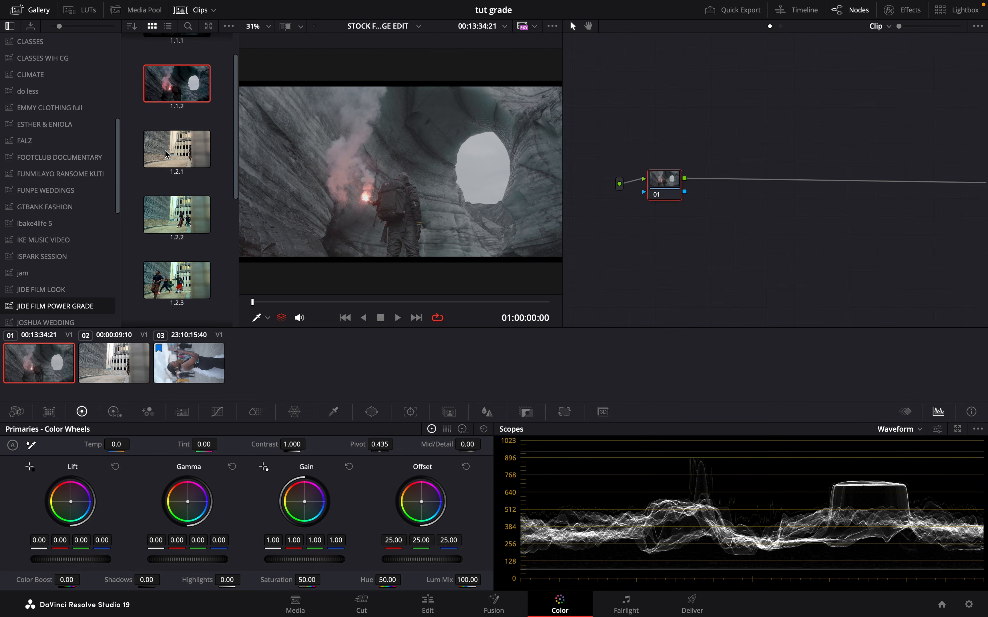
{"action": "key", "text": "super+f"}
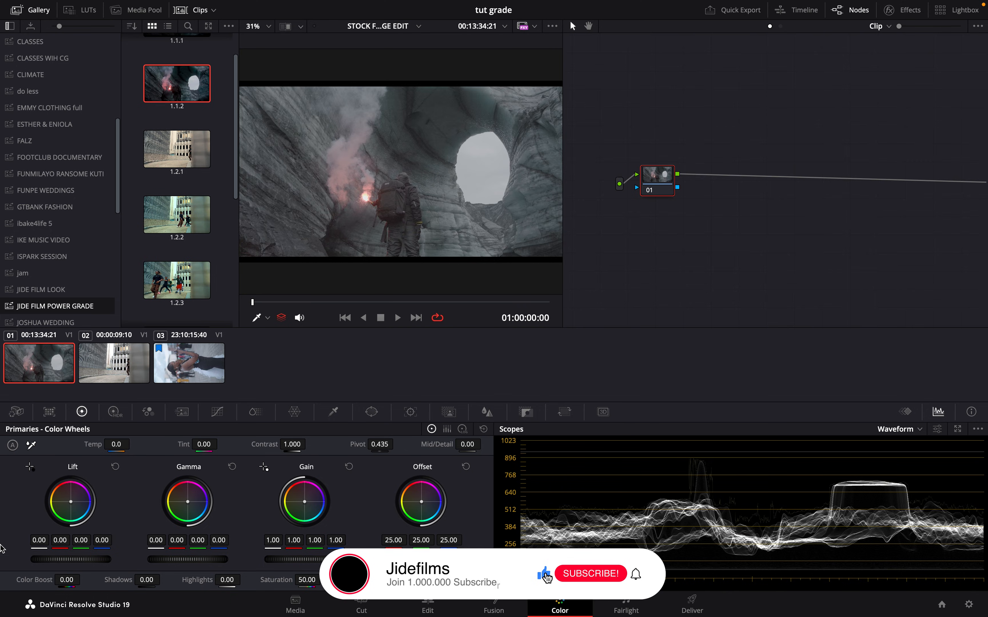
{"action": "left_click", "coordinate": [316, 301]}
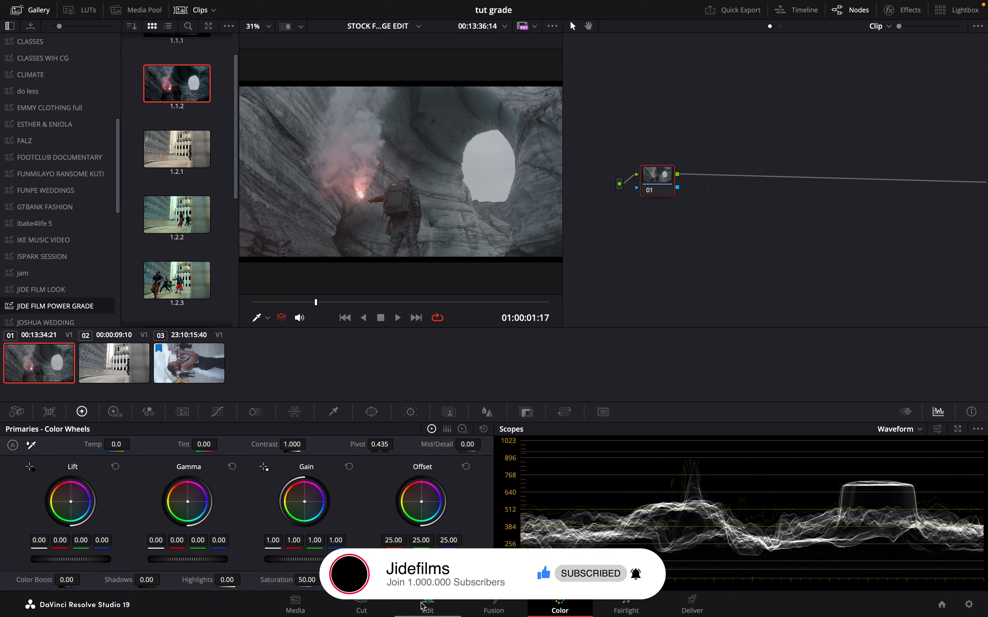
{"action": "left_click", "coordinate": [426, 611]}
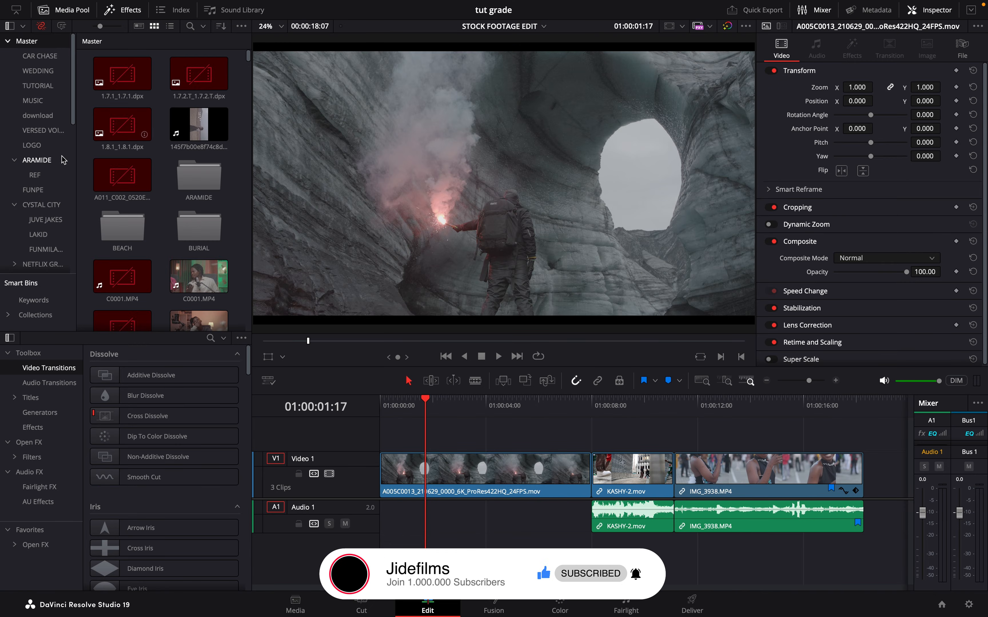
{"action": "scroll", "coordinate": [45, 251], "scroll_direction": "down", "scroll_amount": 5}
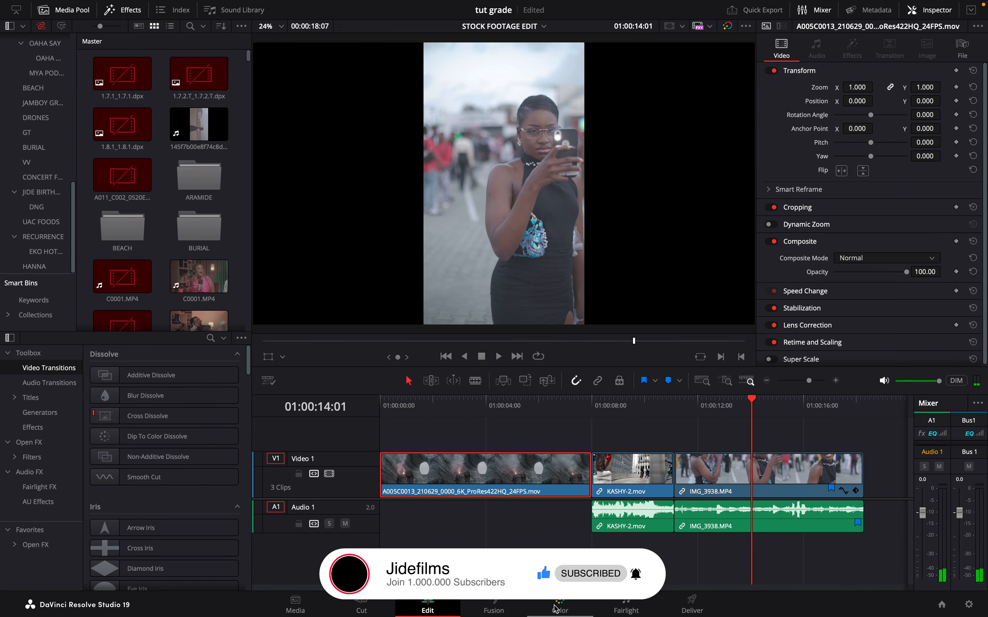
{"action": "left_click", "coordinate": [564, 608]}
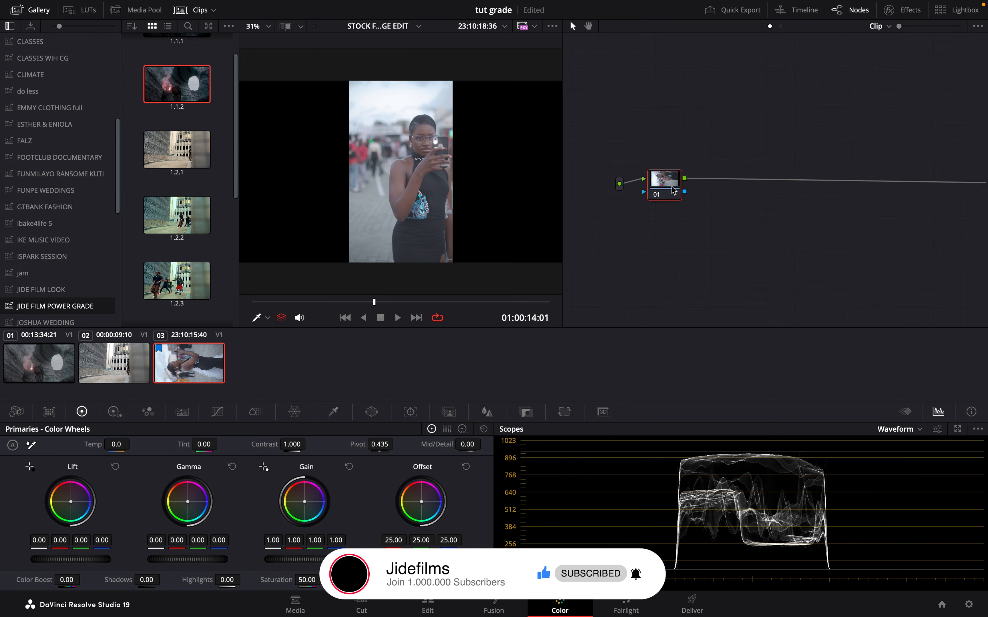
{"action": "left_click", "coordinate": [669, 190]}
{"action": "mouse_move", "coordinate": [668, 189]}
{"action": "left_mouse_down"}
{"action": "mouse_move", "coordinate": [655, 173]}
{"action": "mouse_move", "coordinate": [670, 179]}
{"action": "left_mouse_up"}
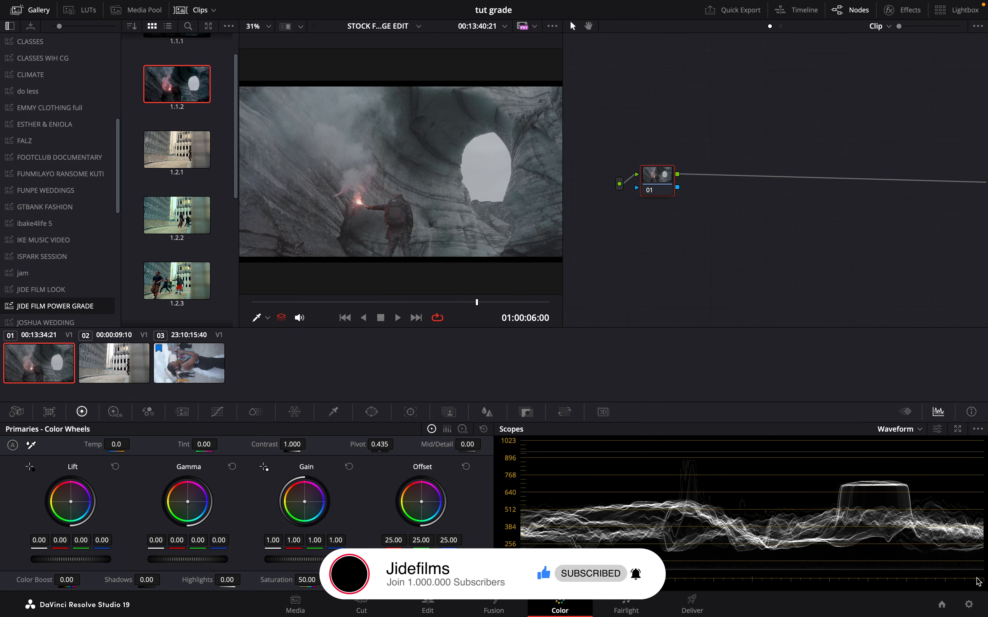
- Review the color science options in the project's color management settings and close them without saving
{"action": "left_click", "coordinate": [968, 604]}
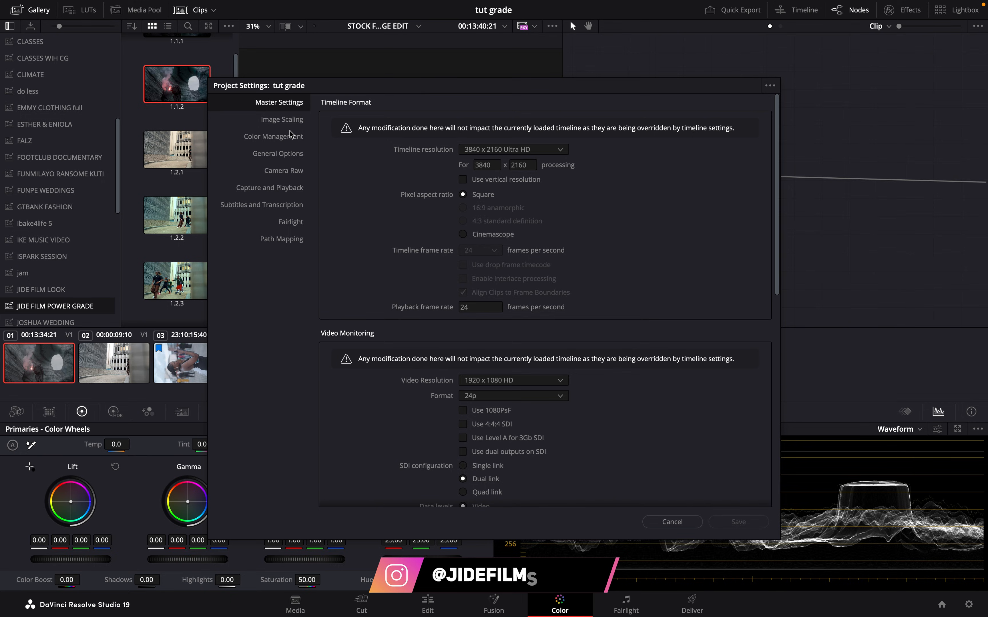
{"action": "left_click", "coordinate": [273, 139]}
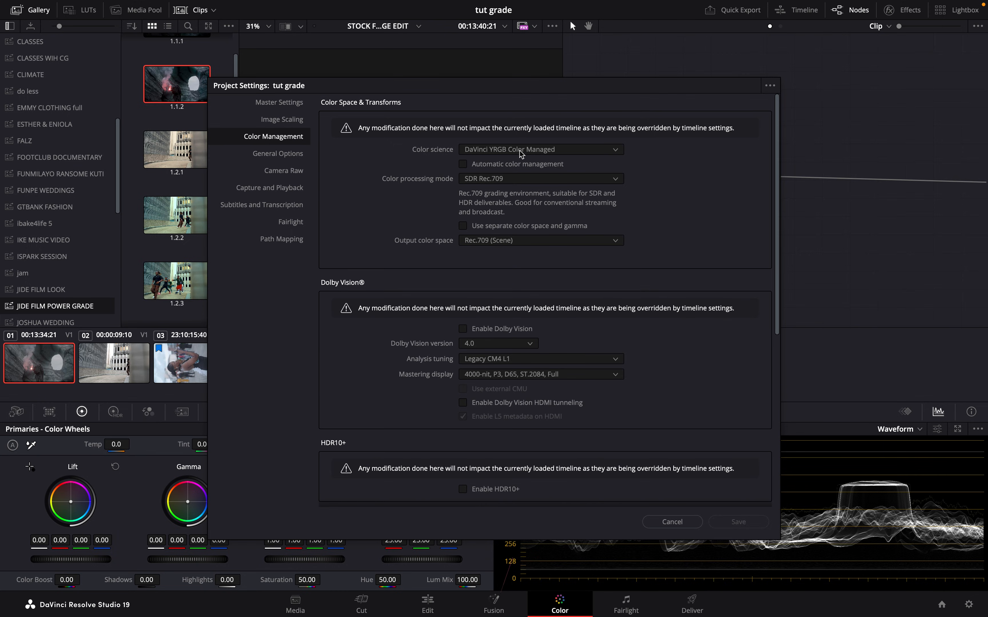
{"action": "left_click", "coordinate": [530, 151]}
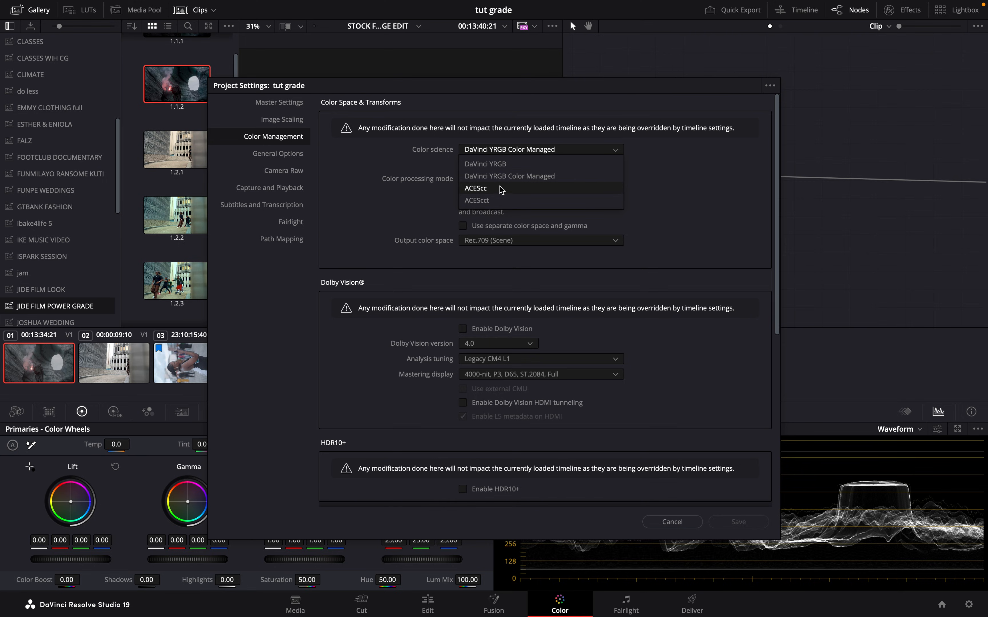
{"action": "left_click", "coordinate": [543, 179]}
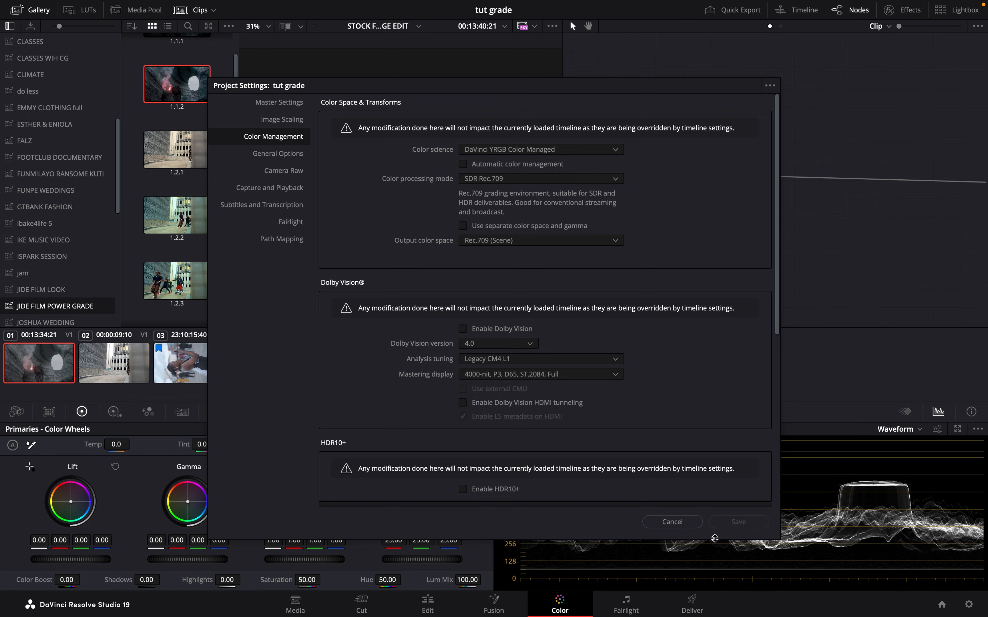
{"action": "left_click", "coordinate": [667, 522]}
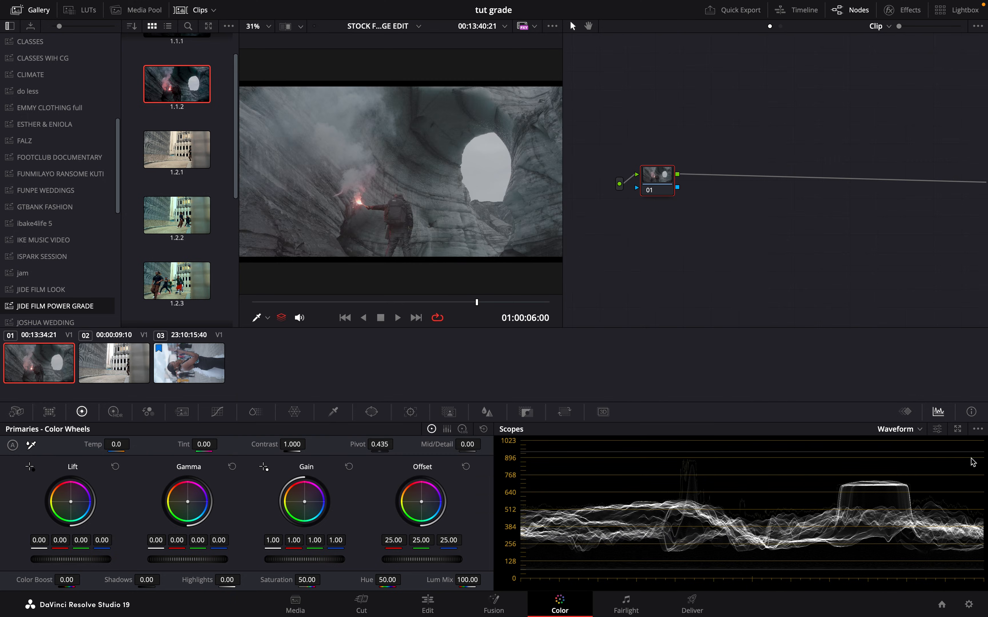
- Display the CIE Chromaticity scope, examine the clip's gamut in the expanded scopes view, and return to the grading layout
{"action": "left_click", "coordinate": [978, 430]}
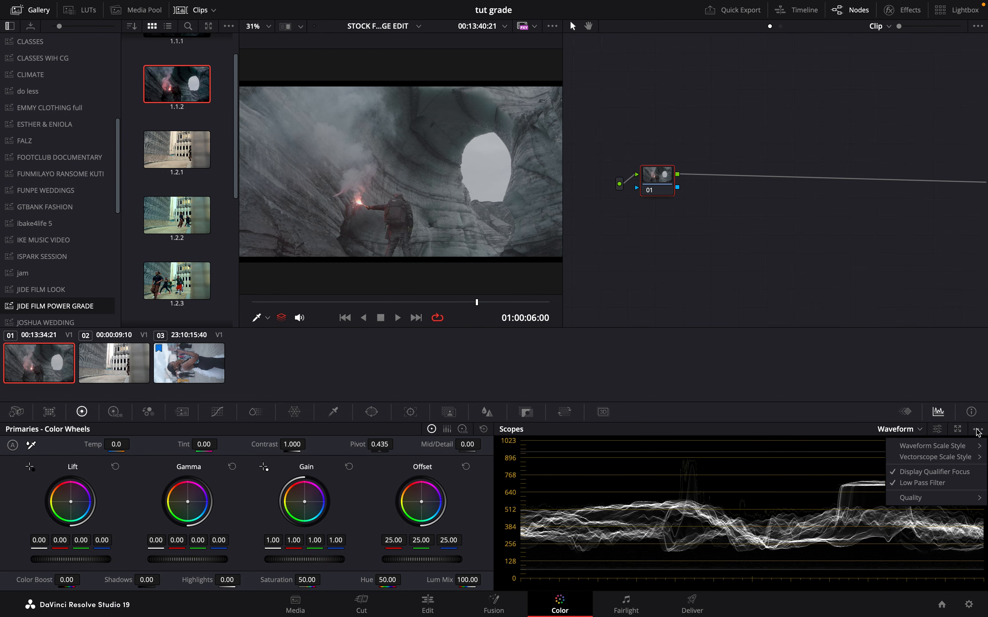
{"action": "left_click", "coordinate": [899, 429]}
{"action": "left_click", "coordinate": [900, 428]}
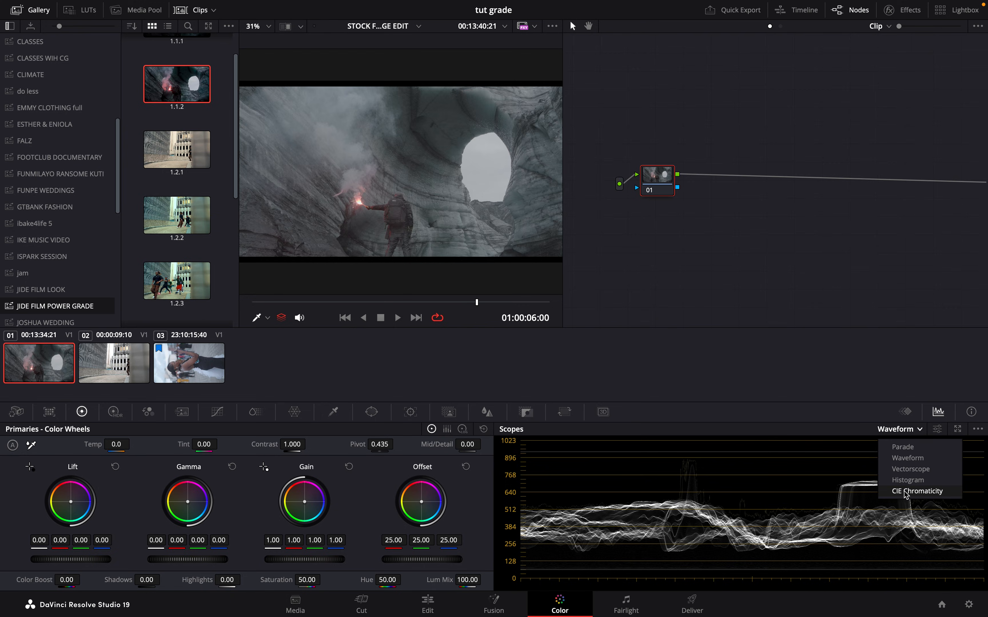
{"action": "left_click", "coordinate": [910, 494]}
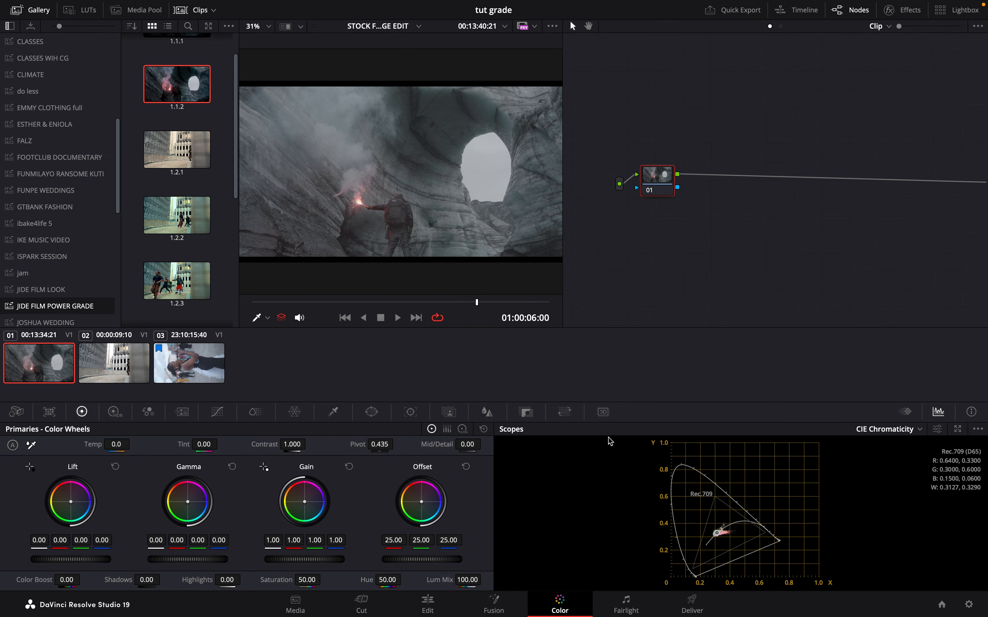
{"action": "left_click", "coordinate": [957, 429]}
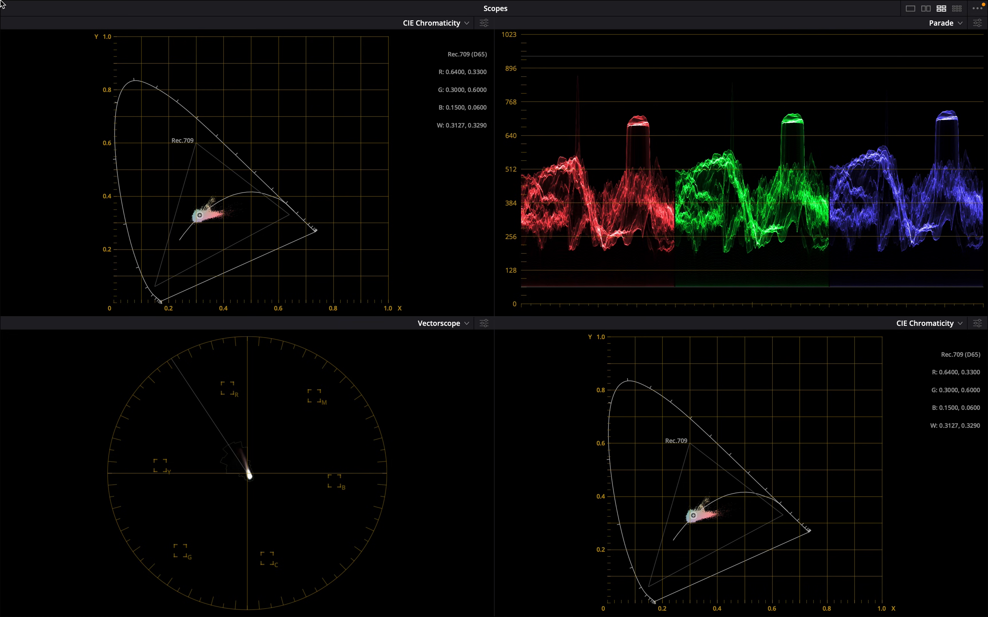
{"action": "mouse_move", "coordinate": [2, 8]}
{"action": "left_click", "coordinate": [9, 22]}
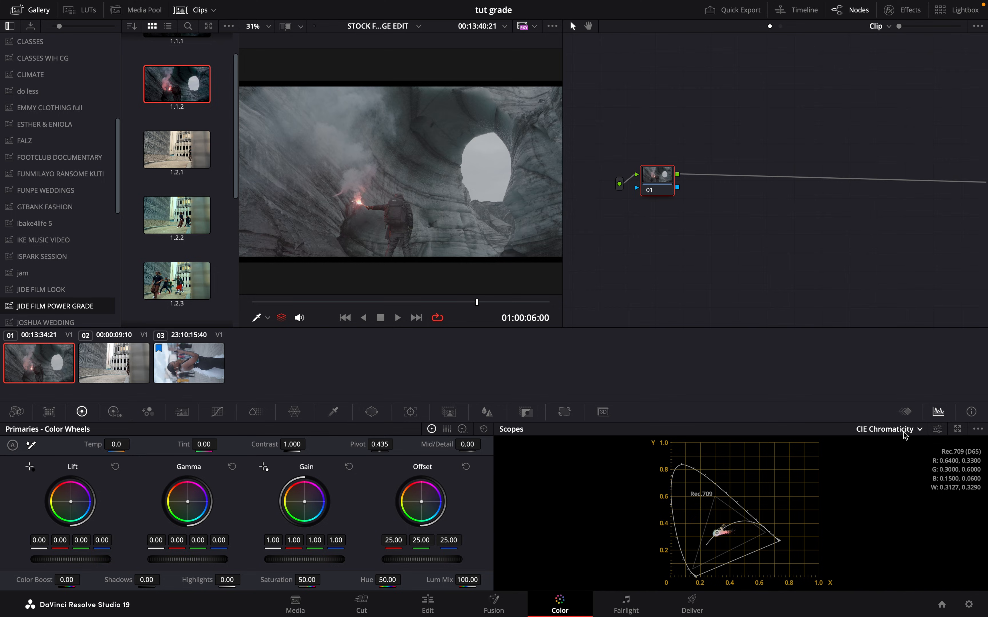
- Switch the video scope to Parade
{"action": "left_click", "coordinate": [905, 431]}
{"action": "left_click", "coordinate": [891, 448]}
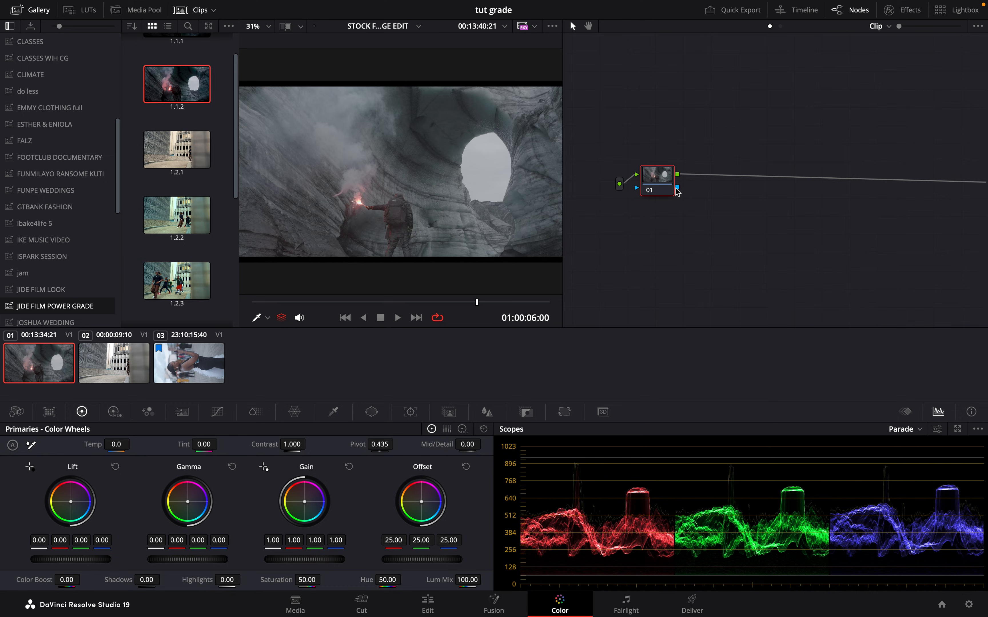
- Add three serial nodes one after another behind the first clip's initial node
{"action": "right_click", "coordinate": [677, 191]}
{"action": "mouse_move", "coordinate": [726, 237]}
{"action": "left_click", "coordinate": [811, 239]}
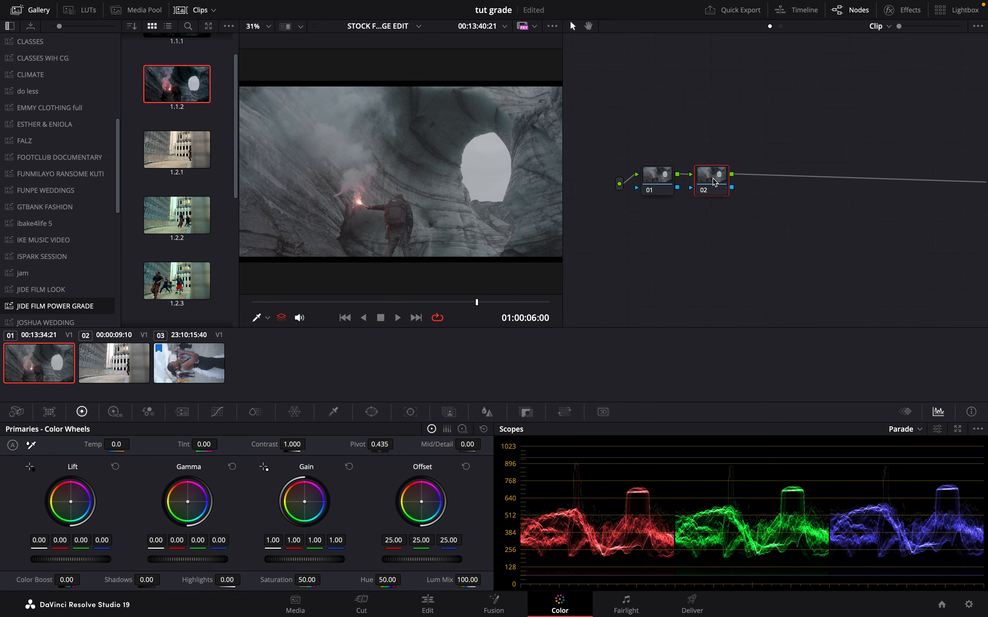
{"action": "right_click", "coordinate": [714, 182]}
{"action": "mouse_move", "coordinate": [810, 260]}
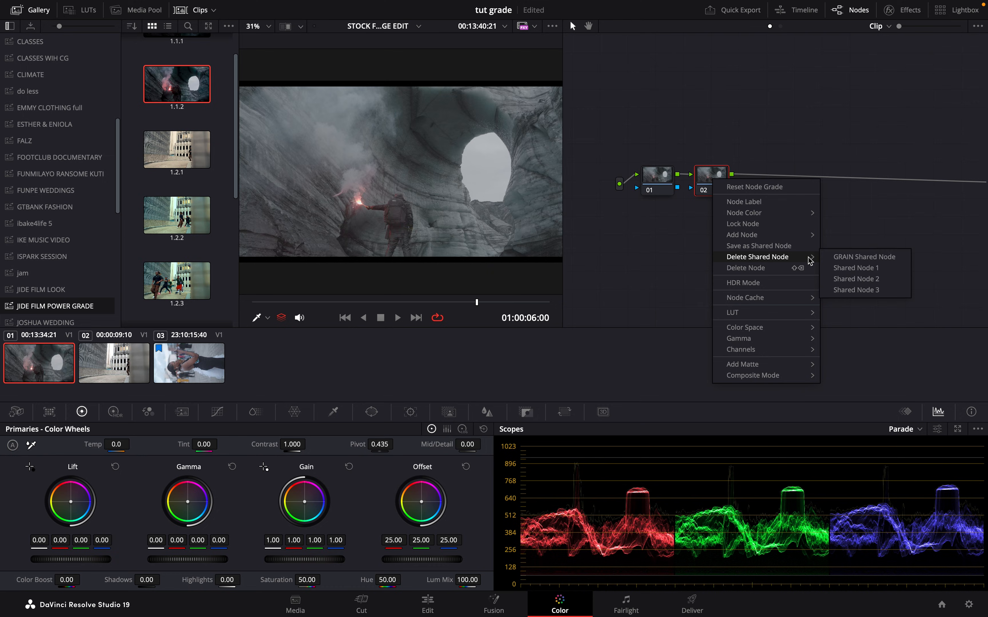
{"action": "mouse_move", "coordinate": [800, 235]}
{"action": "left_click", "coordinate": [843, 235]}
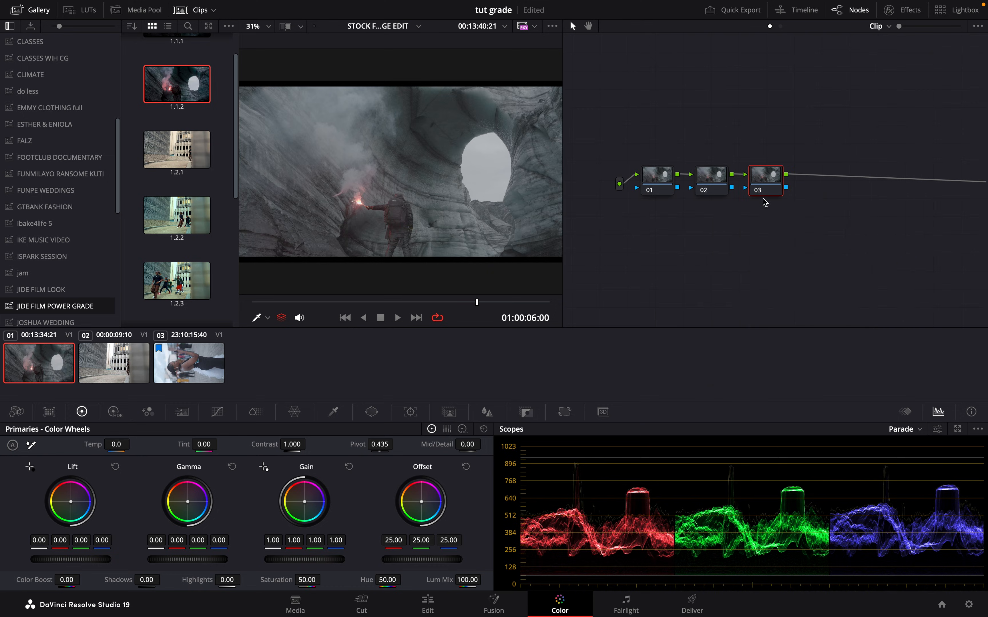
{"action": "key", "text": "alt+s"}
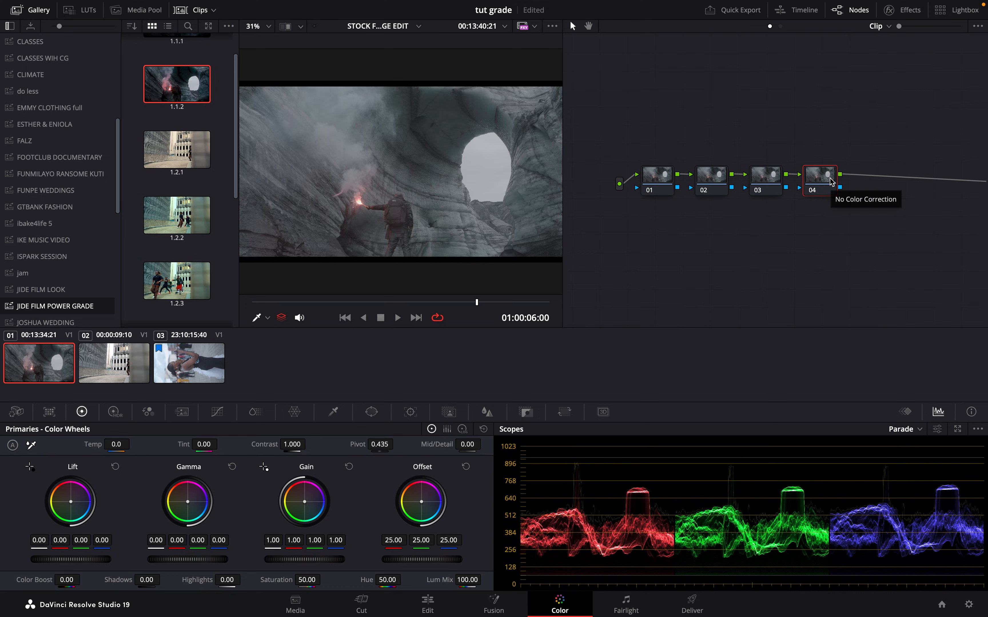
- Add two layer nodes parallel to the fourth node and clean up the node graph
{"action": "key", "text": "alt+l"}
{"action": "key", "text": "alt+l"}
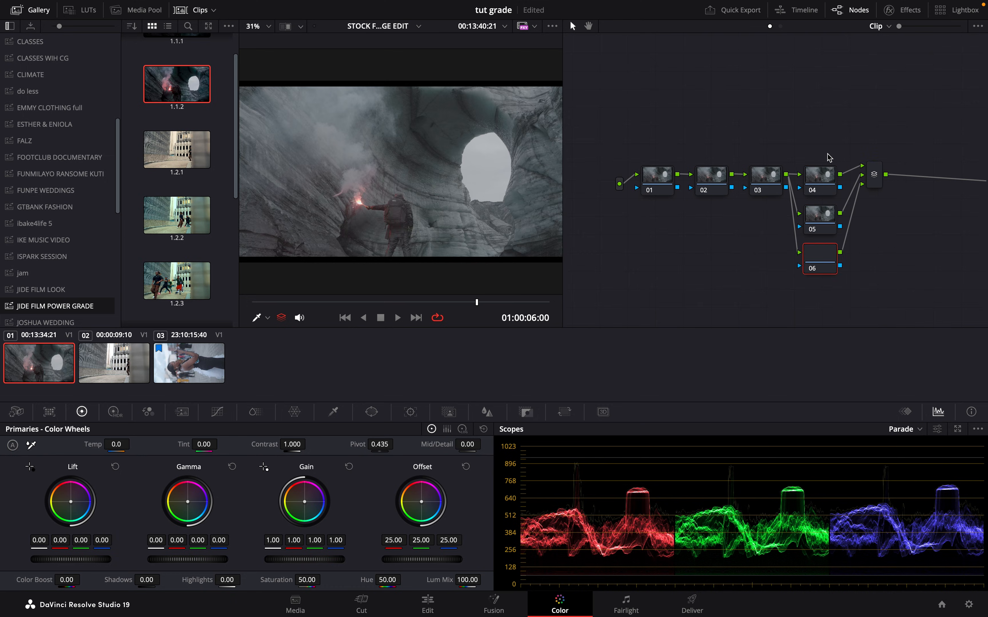
{"action": "mouse_move", "coordinate": [824, 149]}
{"action": "left_mouse_down"}
{"action": "mouse_move", "coordinate": [822, 213]}
{"action": "mouse_move", "coordinate": [820, 160]}
{"action": "left_mouse_up"}
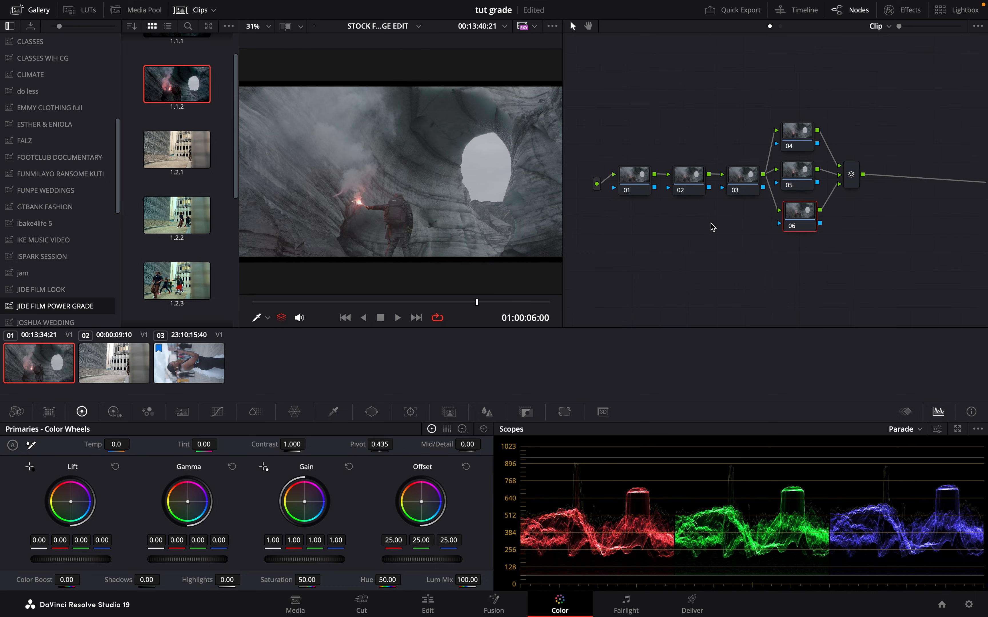
{"action": "right_click", "coordinate": [710, 223]}
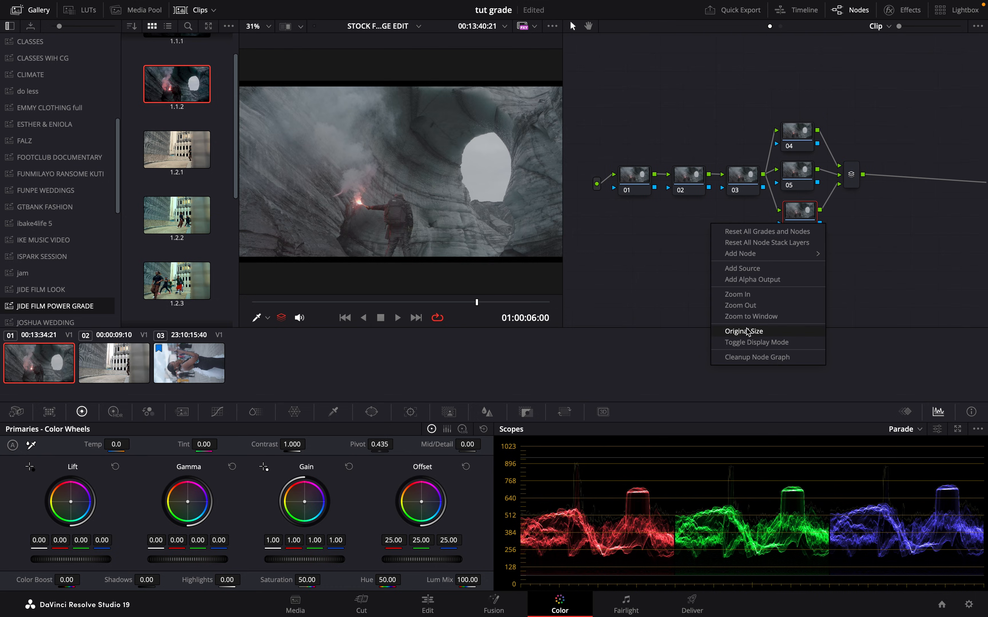
{"action": "left_click", "coordinate": [763, 357]}
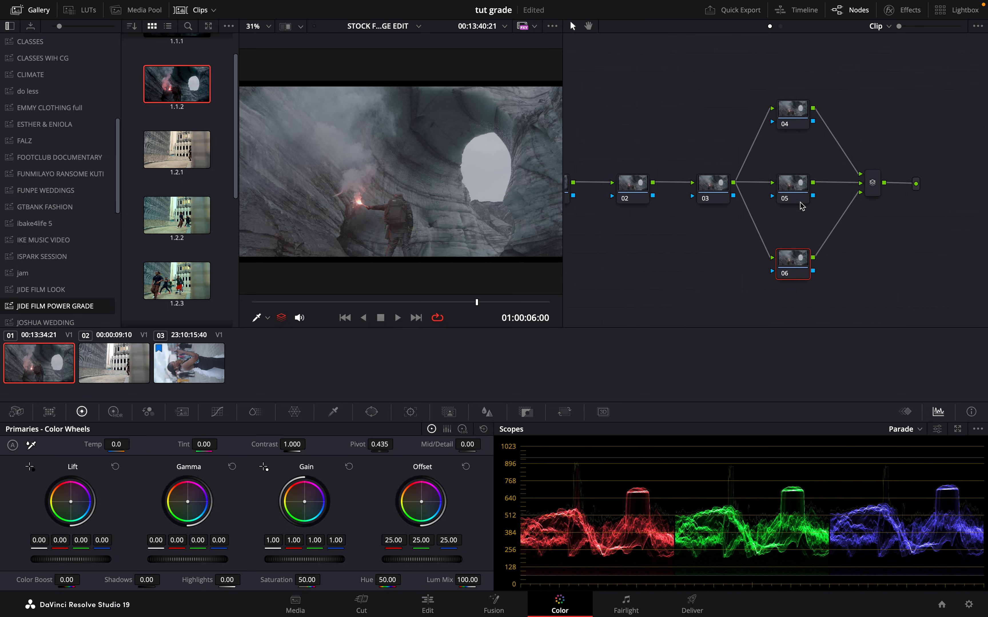
- Add two serial nodes after the layer mixer and place the last one below the one before it
{"action": "left_click", "coordinate": [794, 188]}
{"action": "left_click", "coordinate": [876, 189]}
{"action": "key", "text": "alt+s"}
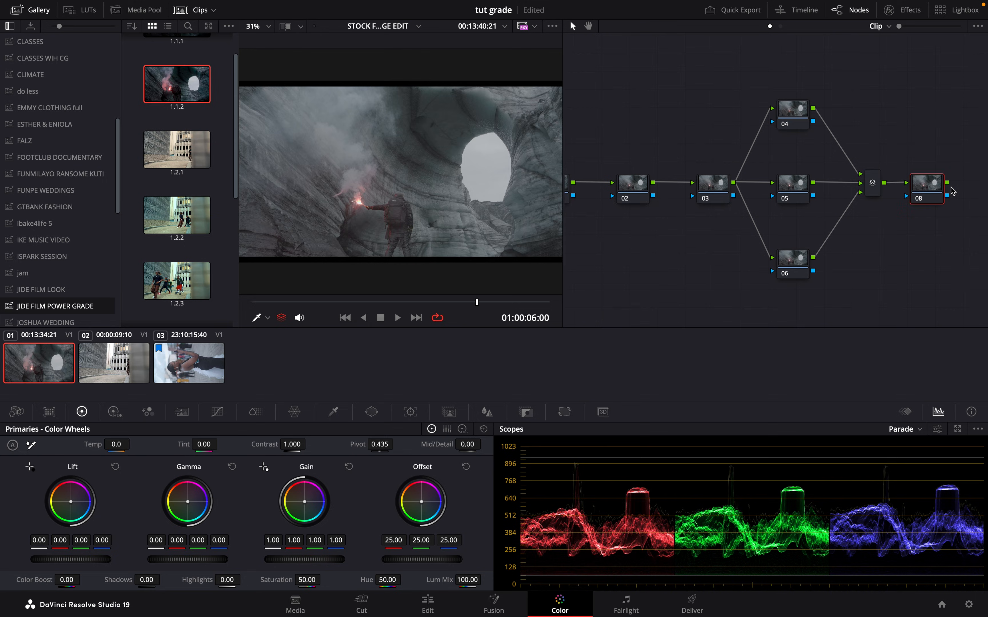
{"action": "key", "text": "alt+s"}
{"action": "left_click_drag", "start_coordinate": [592, 231], "coordinate": [953, 257]}
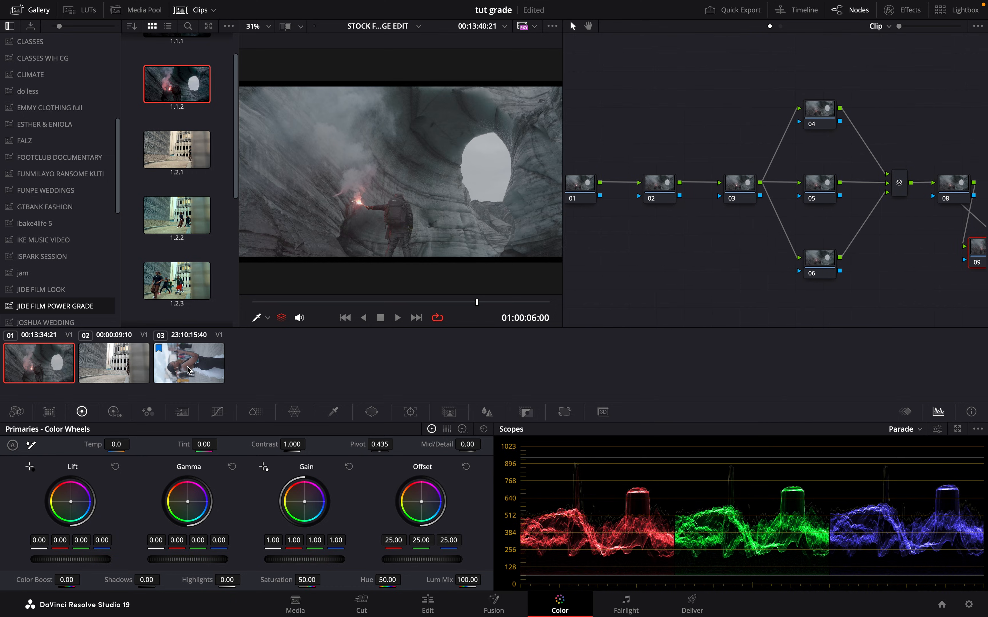
- Select all three timeline clips and apply the first clip's grade to them
{"action": "left_click", "coordinate": [205, 366], "text": "shift"}
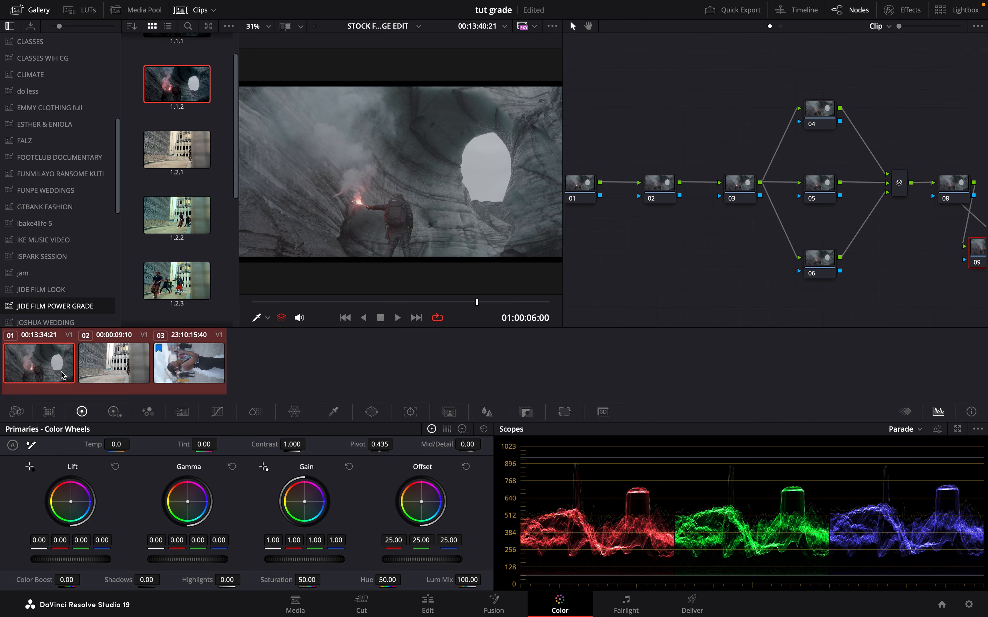
{"action": "right_click", "coordinate": [35, 365]}
{"action": "mouse_move", "coordinate": [37, 366]}
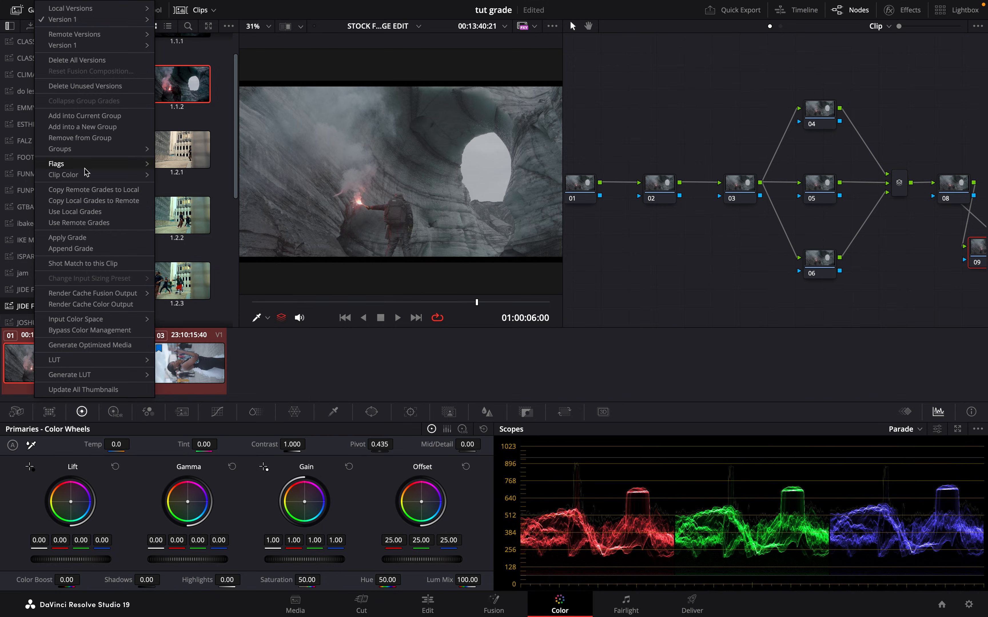
{"action": "left_click", "coordinate": [90, 240]}
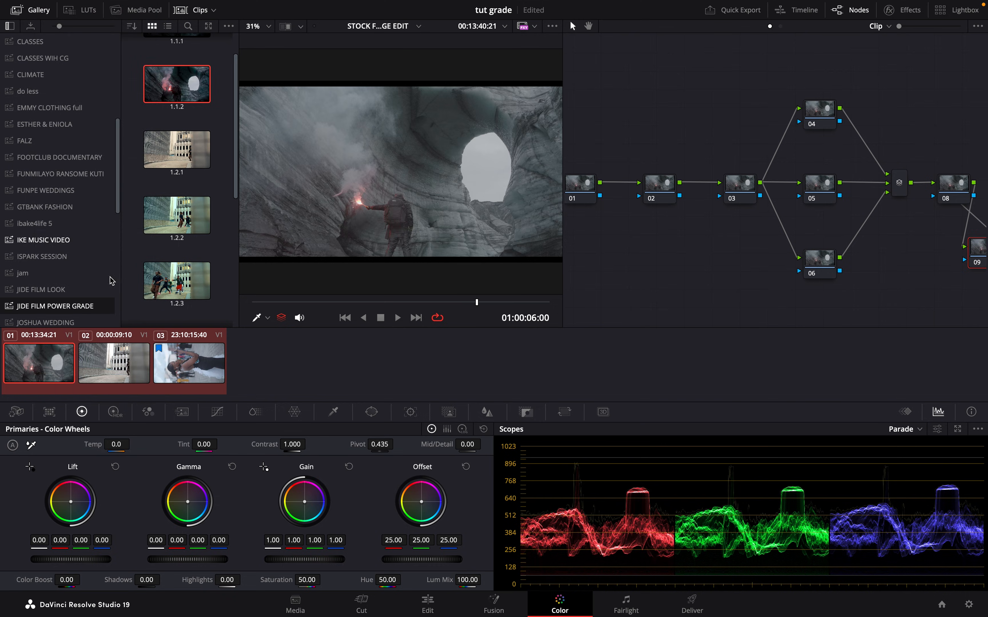
- Check the node tree on the second and third clips and return to the first clip
{"action": "left_click", "coordinate": [120, 370]}
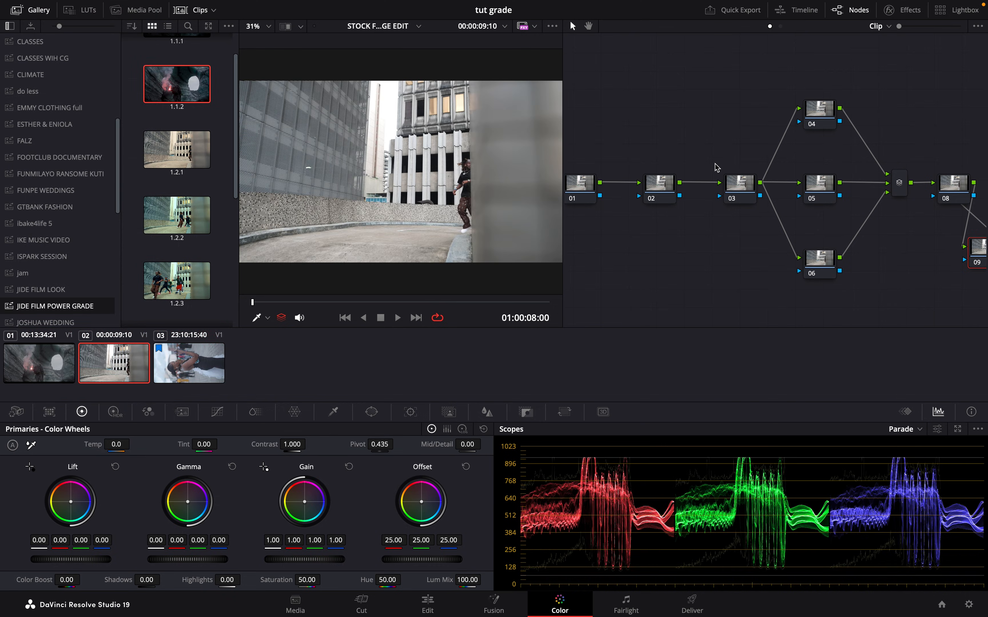
{"action": "left_click", "coordinate": [192, 366]}
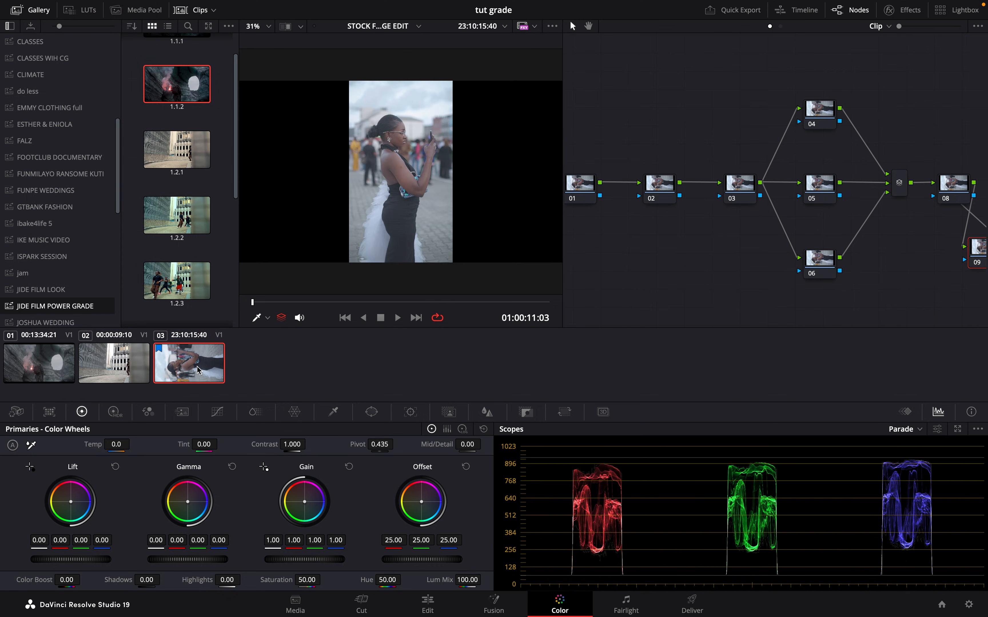
{"action": "left_click", "coordinate": [82, 362]}
{"action": "left_click", "coordinate": [46, 370]}
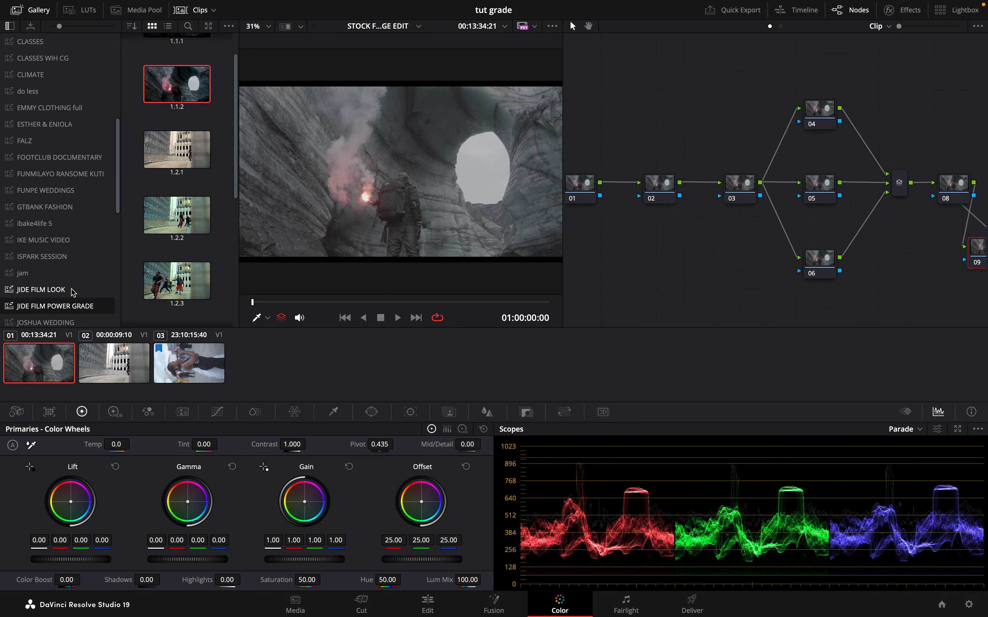
- Hide the stills gallery to enlarge the viewer
{"action": "scroll", "coordinate": [225, 217], "scroll_direction": "down", "scroll_amount": 5}
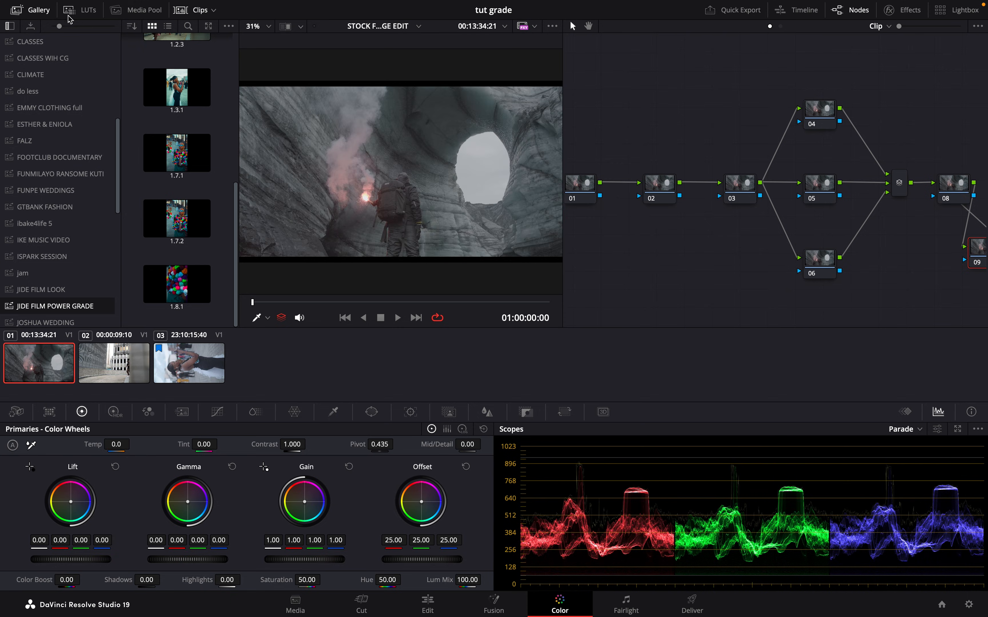
{"action": "left_click", "coordinate": [33, 9]}
{"action": "left_click", "coordinate": [34, 9]}
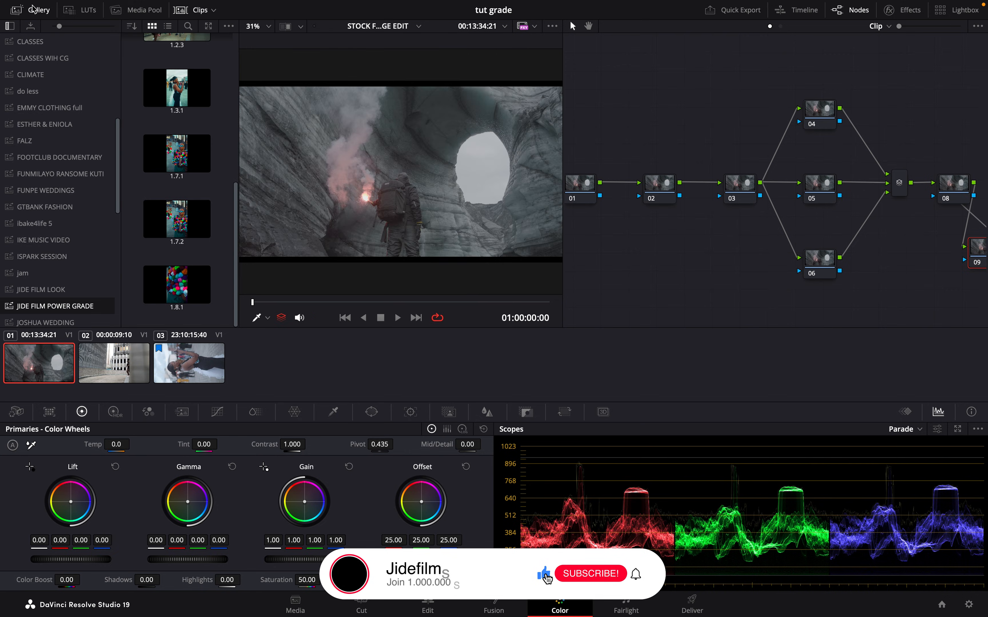
{"action": "left_click", "coordinate": [33, 8]}
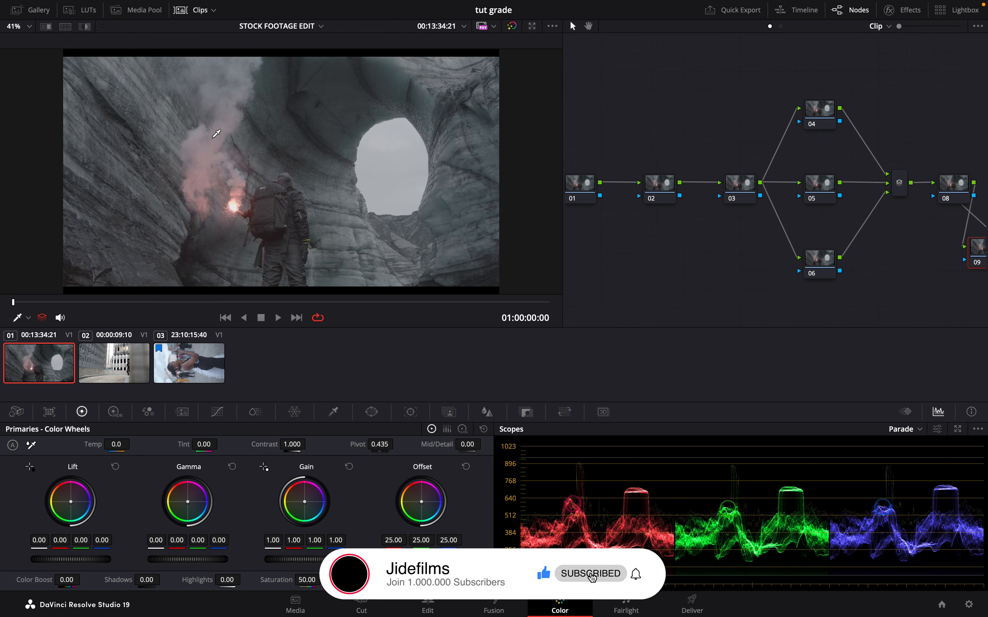
- Add the Color Space Transform effect to the first node, 01
{"action": "scroll", "coordinate": [735, 279], "scroll_direction": "right", "scroll_amount": 2}
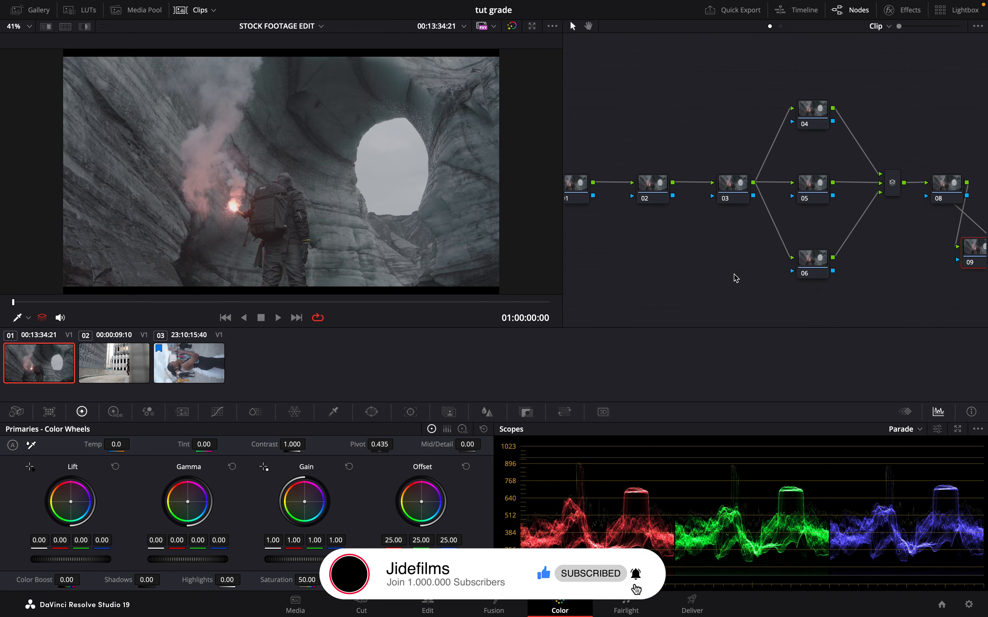
{"action": "left_click", "coordinate": [590, 188]}
{"action": "left_click", "coordinate": [911, 9]}
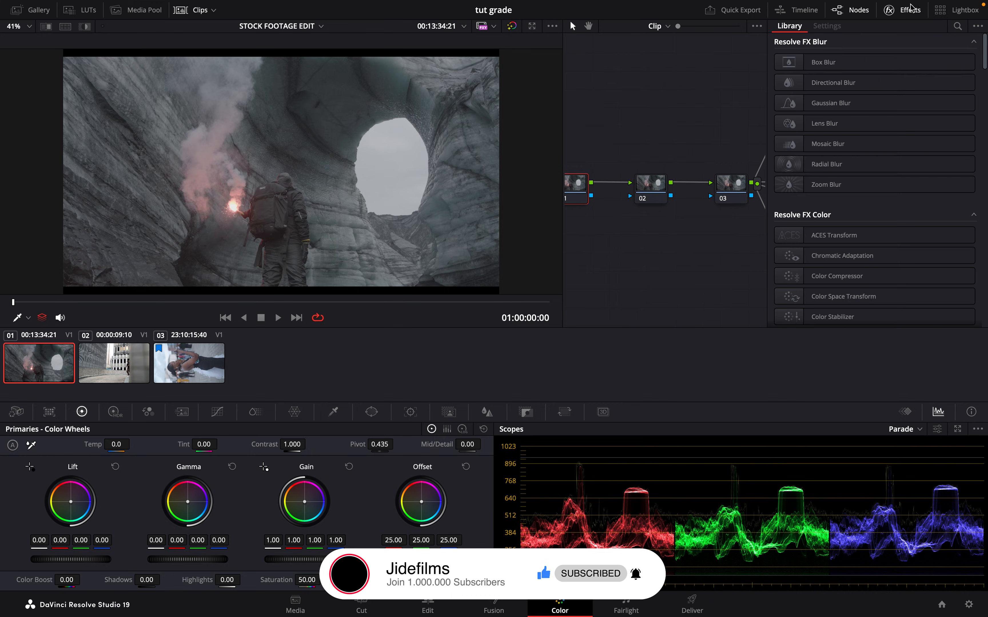
{"action": "left_click_drag", "start_coordinate": [856, 296], "coordinate": [593, 183]}
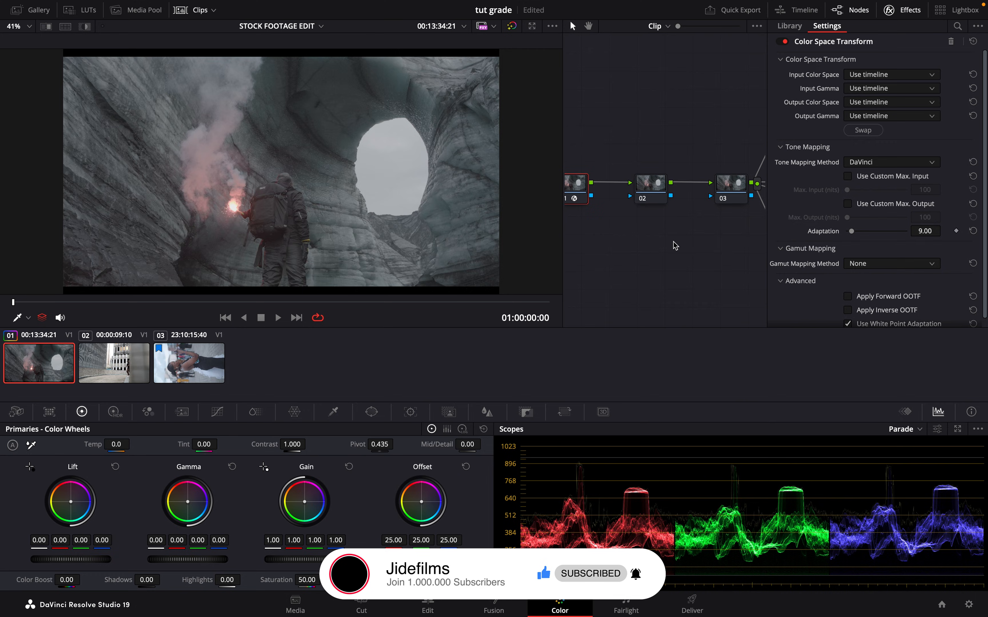
- Add a second Color Space Transform effect to the last node, 09
{"action": "left_click", "coordinate": [789, 26]}
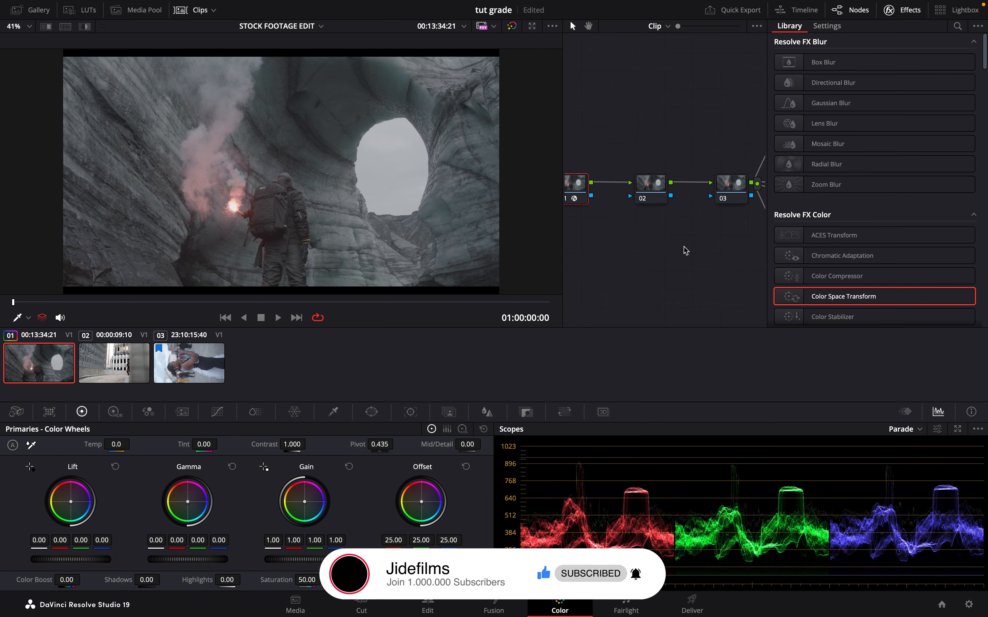
{"action": "scroll", "coordinate": [686, 251], "scroll_direction": "right", "scroll_amount": 3}
{"action": "scroll", "coordinate": [685, 250], "scroll_direction": "right", "scroll_amount": 6}
{"action": "left_click", "coordinate": [670, 257]}
{"action": "left_click_drag", "start_coordinate": [670, 256], "coordinate": [760, 260]}
{"action": "left_click_drag", "start_coordinate": [829, 296], "coordinate": [763, 266]}
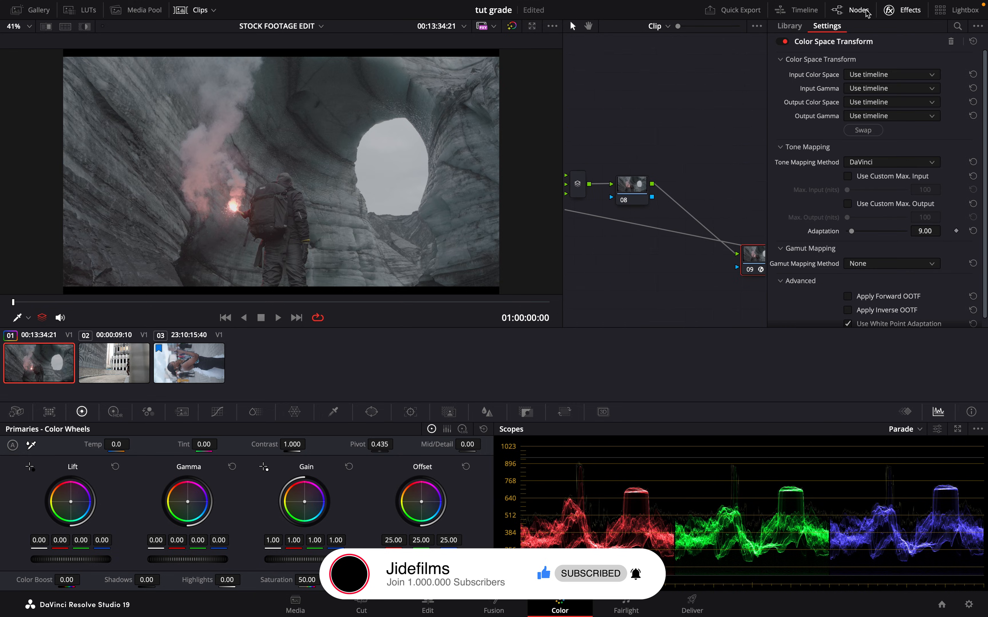
{"action": "left_click", "coordinate": [887, 7]}
- Set the input color space of node 01's Color Space Transform to Blackmagic Design 4K Video Gen 3
{"action": "left_click", "coordinate": [666, 129]}
{"action": "left_click", "coordinate": [904, 12]}
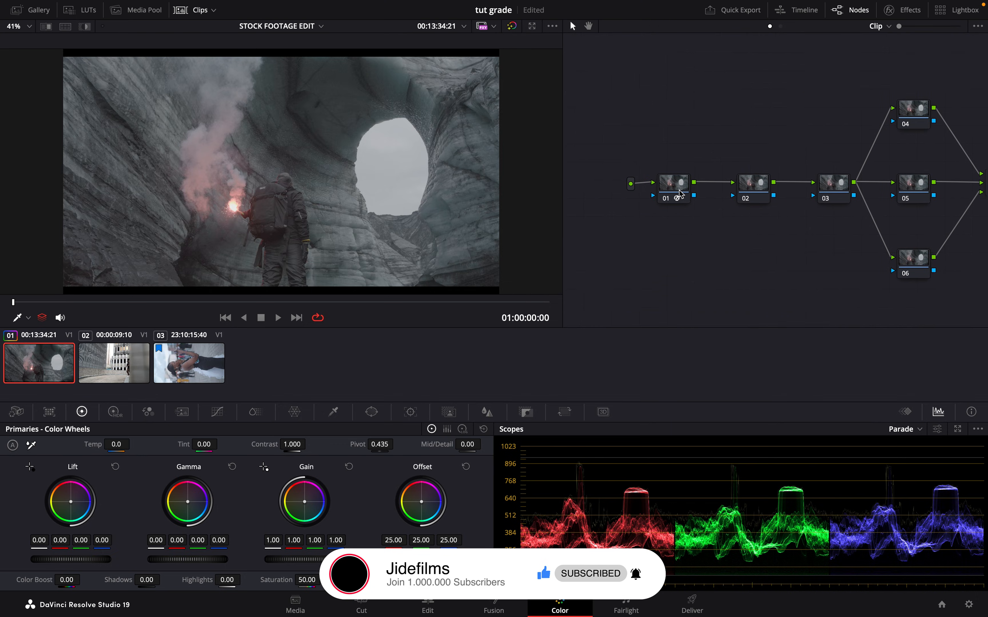
{"action": "left_click", "coordinate": [916, 11]}
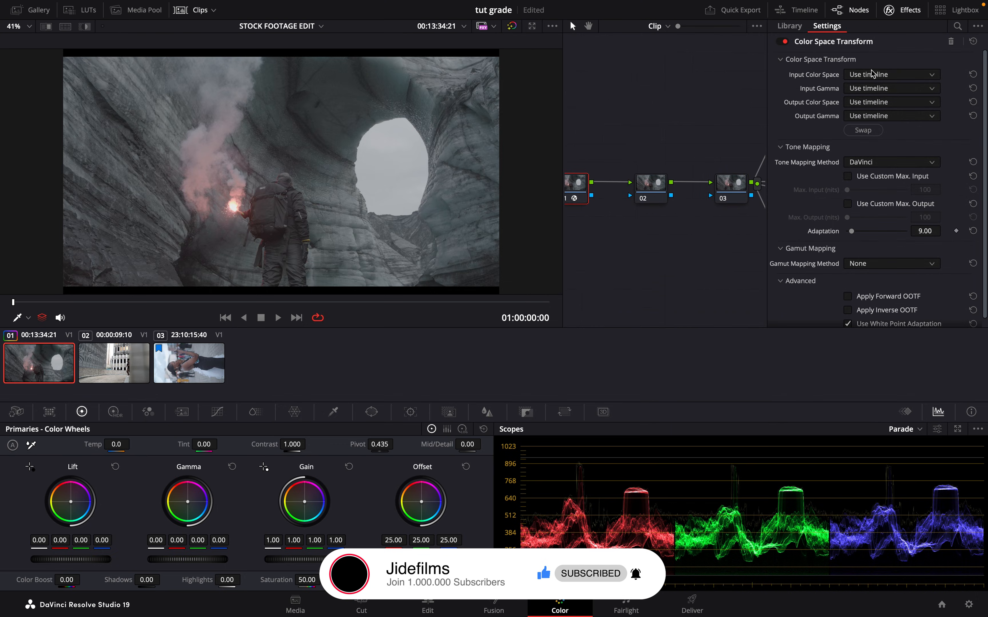
{"action": "left_click", "coordinate": [878, 76]}
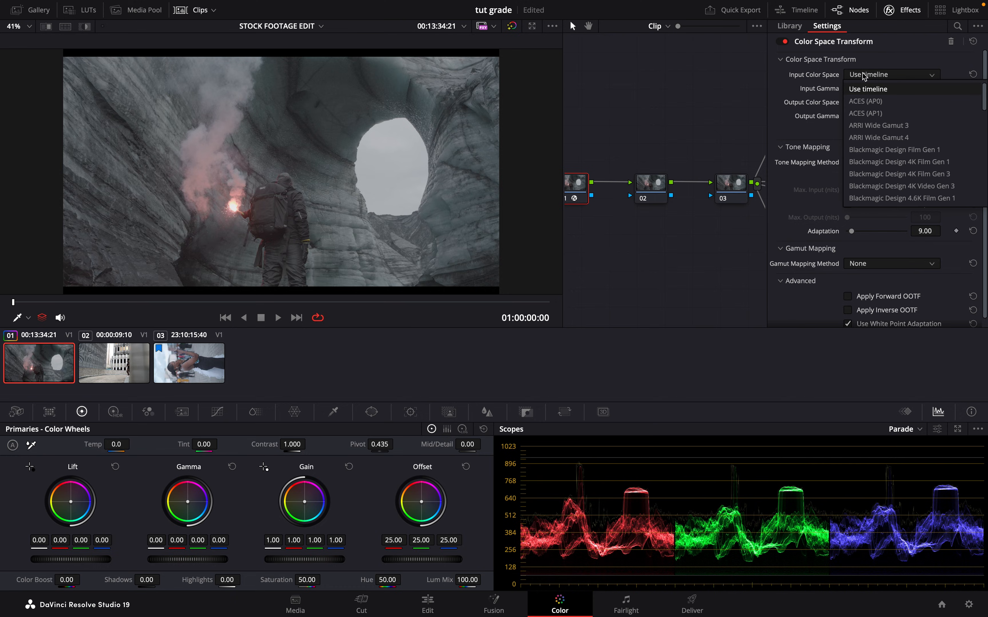
{"action": "key", "text": "b"}
{"action": "left_click", "coordinate": [948, 190]}
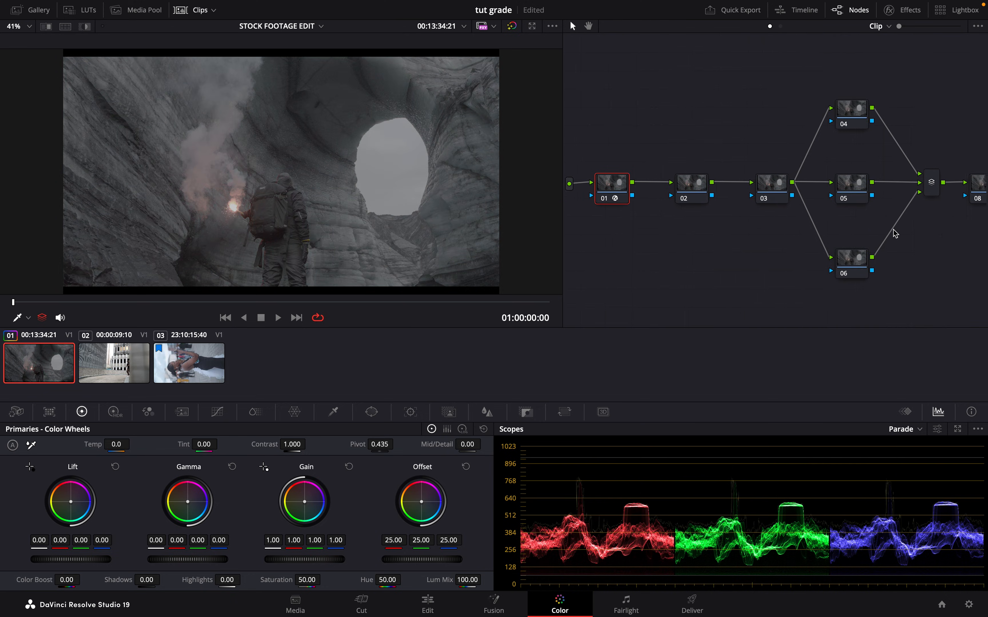
- Set the Color Space Transform input on node 09 to DaVinci Wide Gamut with DaVinci Intermediate gamma
{"action": "scroll", "coordinate": [895, 234], "scroll_direction": "right", "scroll_amount": 5}
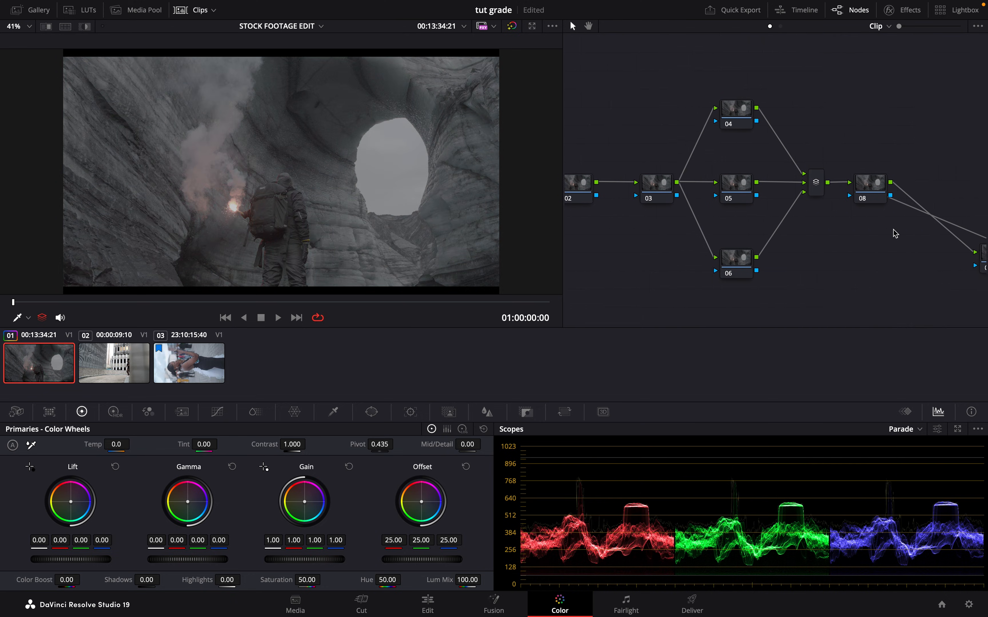
{"action": "left_click", "coordinate": [914, 258]}
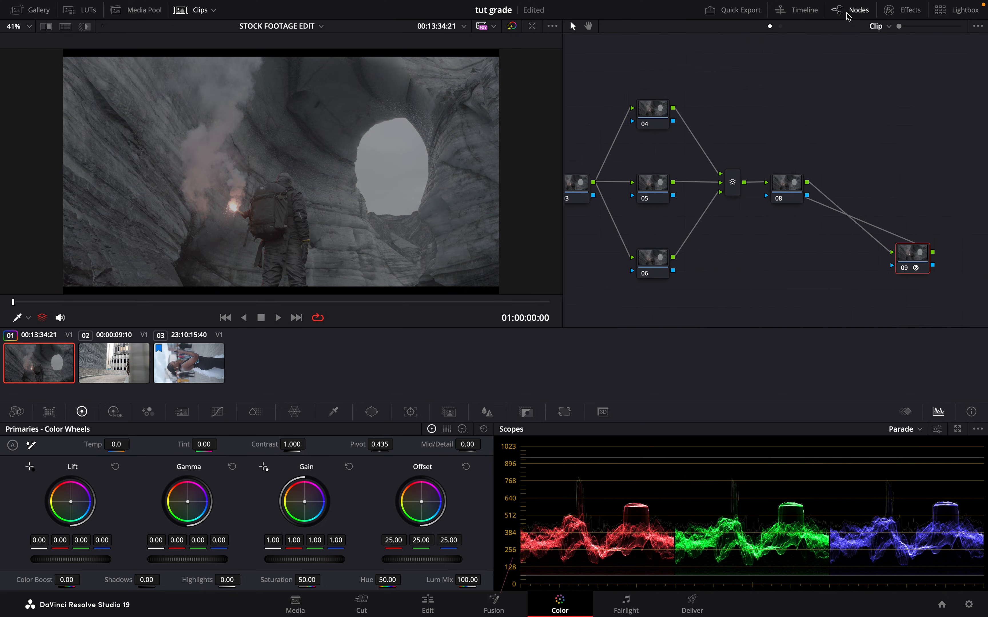
{"action": "left_click", "coordinate": [901, 11]}
{"action": "left_click", "coordinate": [886, 76]}
{"action": "scroll", "coordinate": [886, 76], "scroll_direction": "down", "scroll_amount": 3}
{"action": "left_click", "coordinate": [887, 77]}
{"action": "left_click", "coordinate": [871, 91]}
{"action": "scroll", "coordinate": [872, 91], "scroll_direction": "down", "scroll_amount": 3}
{"action": "scroll", "coordinate": [871, 90], "scroll_direction": "up", "scroll_amount": 3}
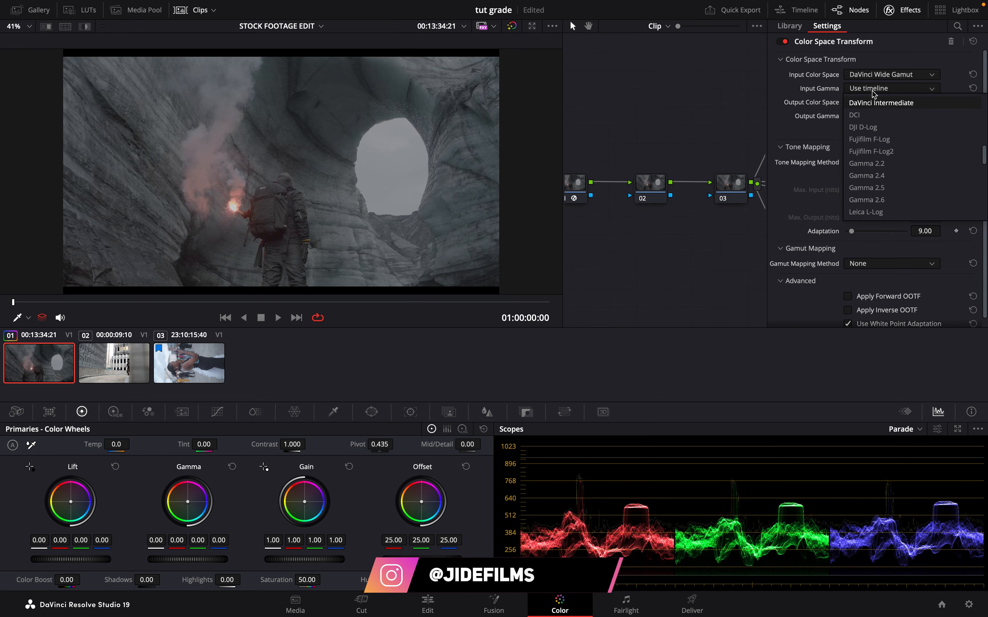
{"action": "left_click", "coordinate": [866, 100]}
- Set the Color Space Transform output on node 09 to Rec.709 with Gamma 2.4
{"action": "left_click", "coordinate": [865, 101]}
{"action": "scroll", "coordinate": [865, 97], "scroll_direction": "down", "scroll_amount": 5}
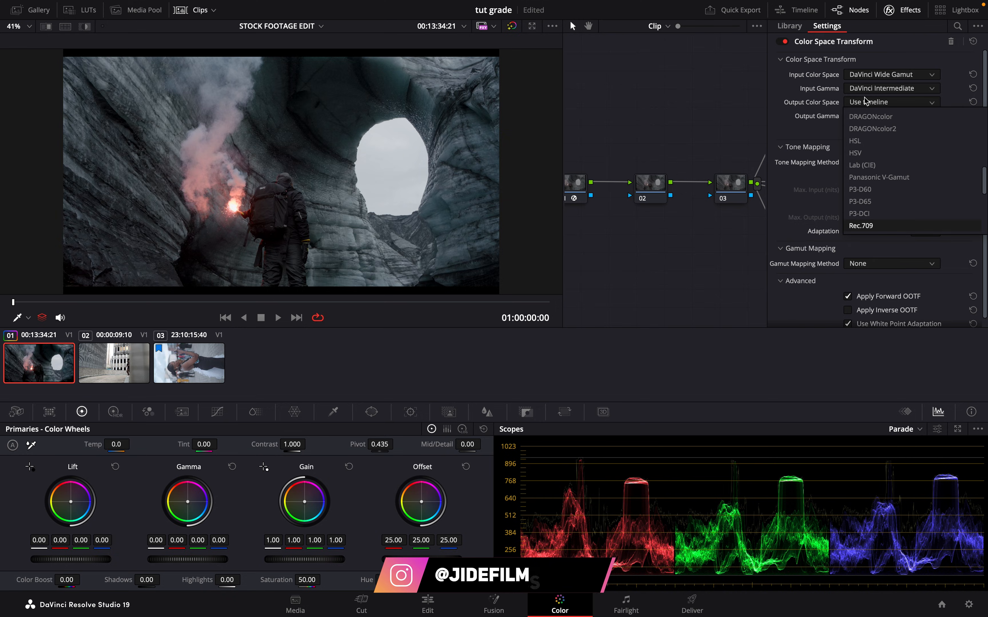
{"action": "left_click", "coordinate": [865, 100]}
{"action": "left_click", "coordinate": [868, 119]}
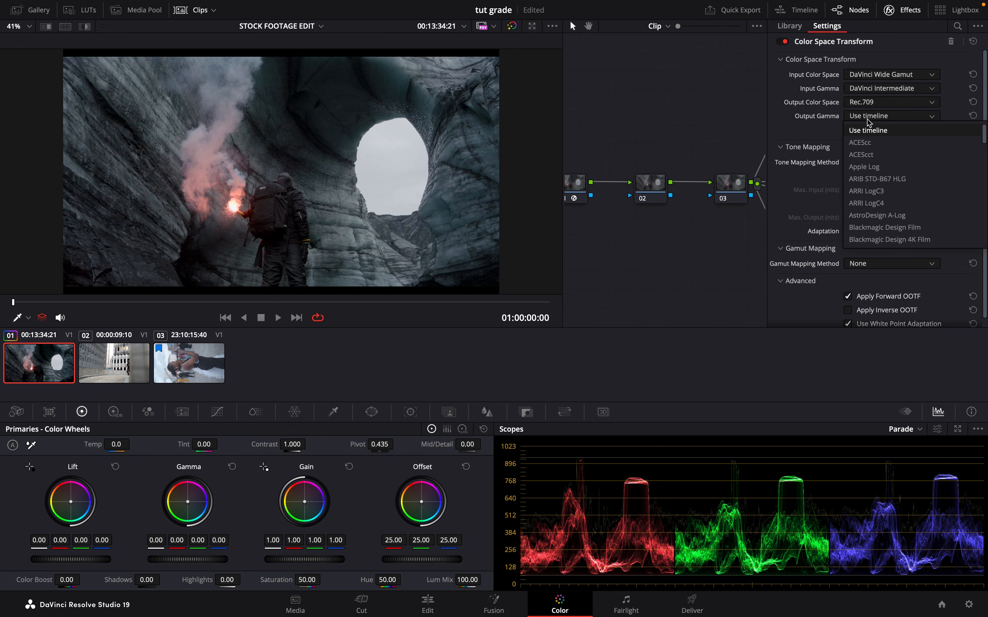
{"action": "scroll", "coordinate": [873, 153], "scroll_direction": "down", "scroll_amount": 5}
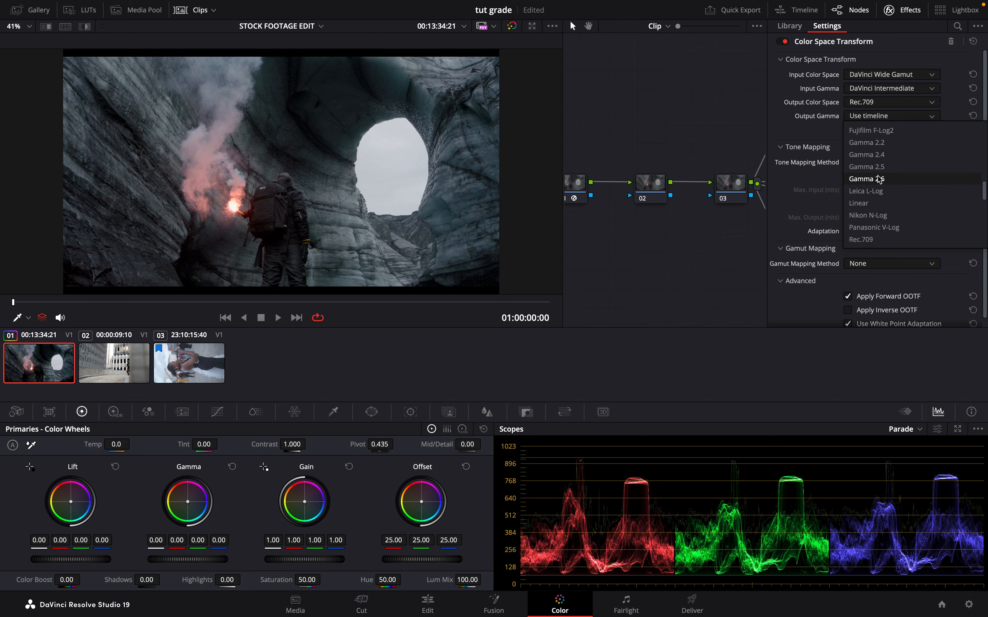
{"action": "left_click", "coordinate": [877, 156]}
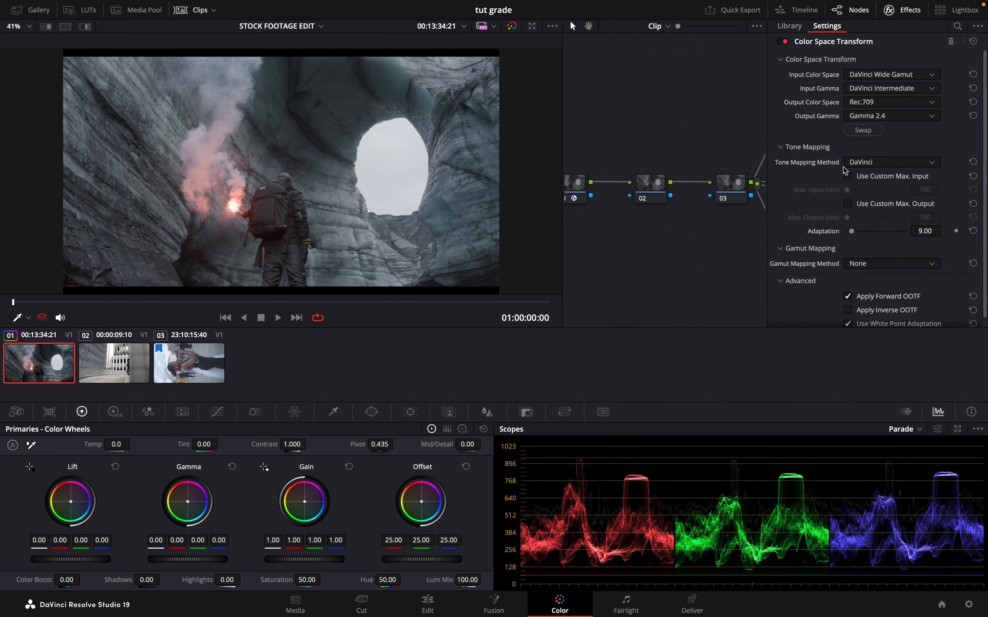
{"action": "left_click", "coordinate": [911, 10]}
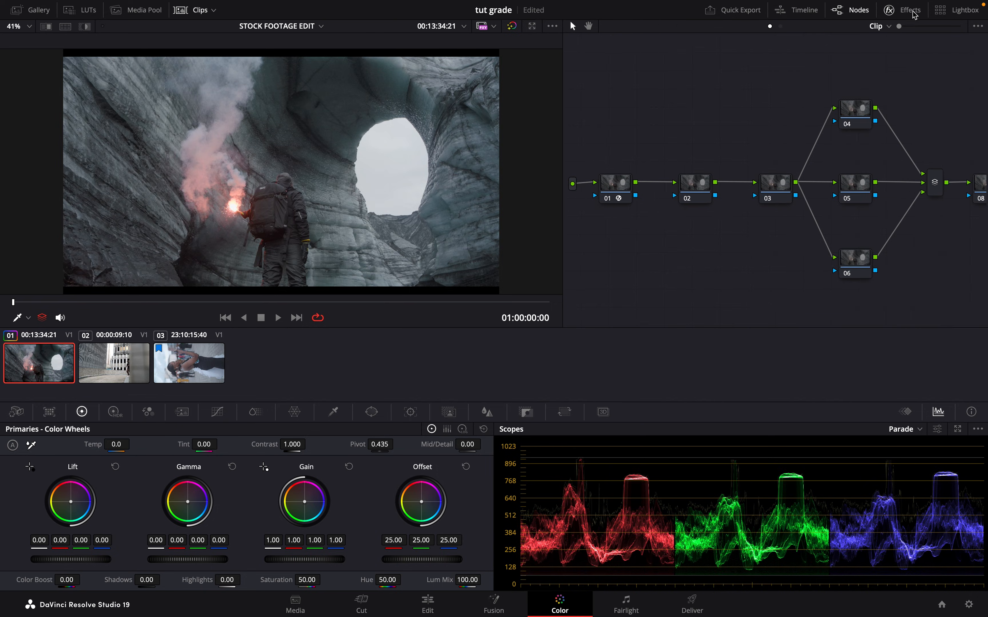
- Label node 09 as the CST output node
{"action": "scroll", "coordinate": [917, 221], "scroll_direction": "right", "scroll_amount": 2}
{"action": "scroll", "coordinate": [916, 221], "scroll_direction": "right", "scroll_amount": 3}
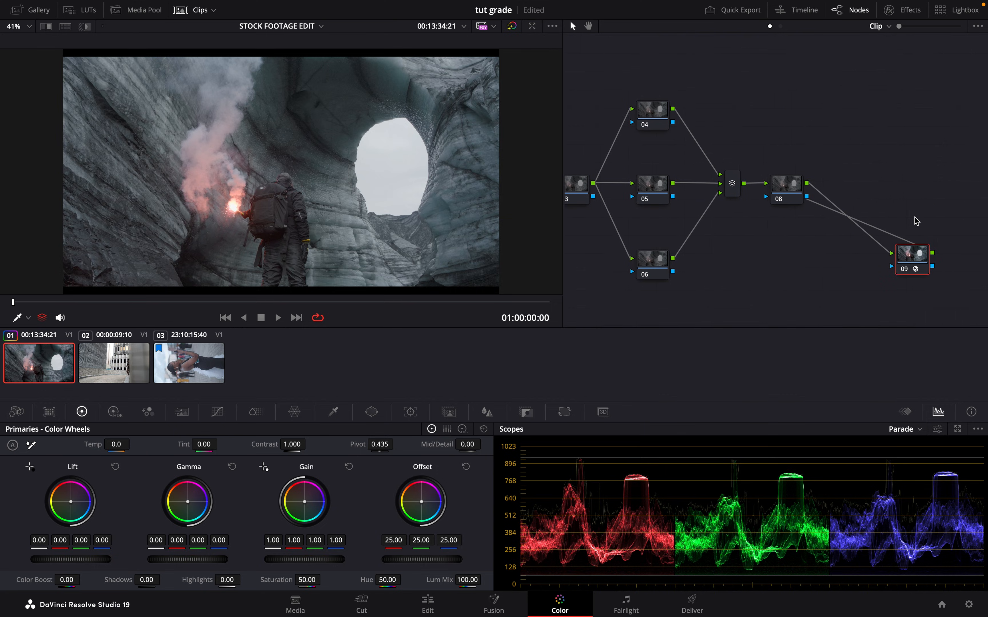
{"action": "right_click", "coordinate": [914, 266]}
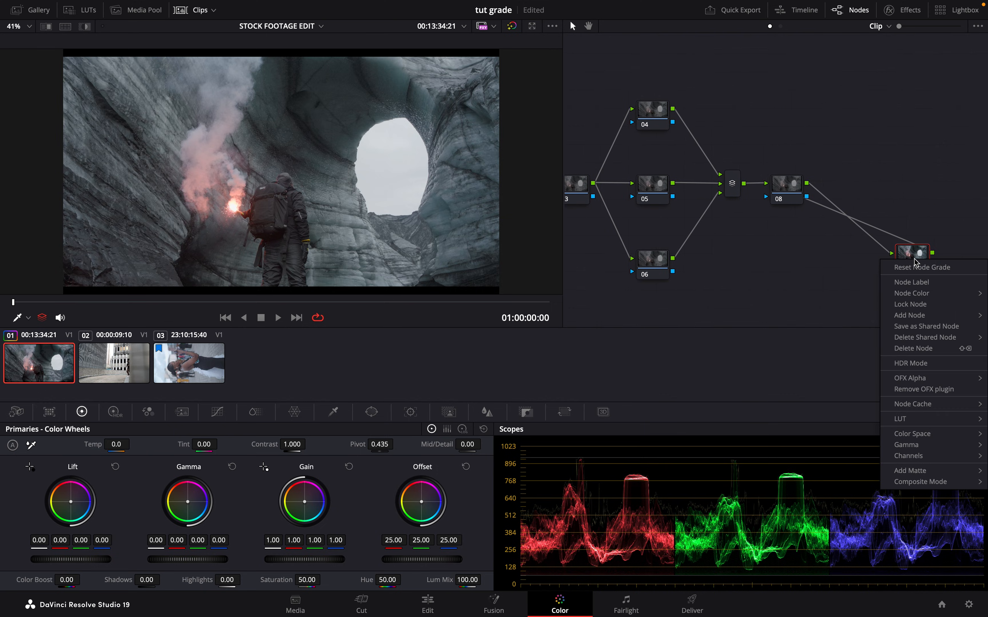
{"action": "left_click", "coordinate": [925, 285]}
{"action": "type", "text": "d"}
{"action": "type", "text": "O"}
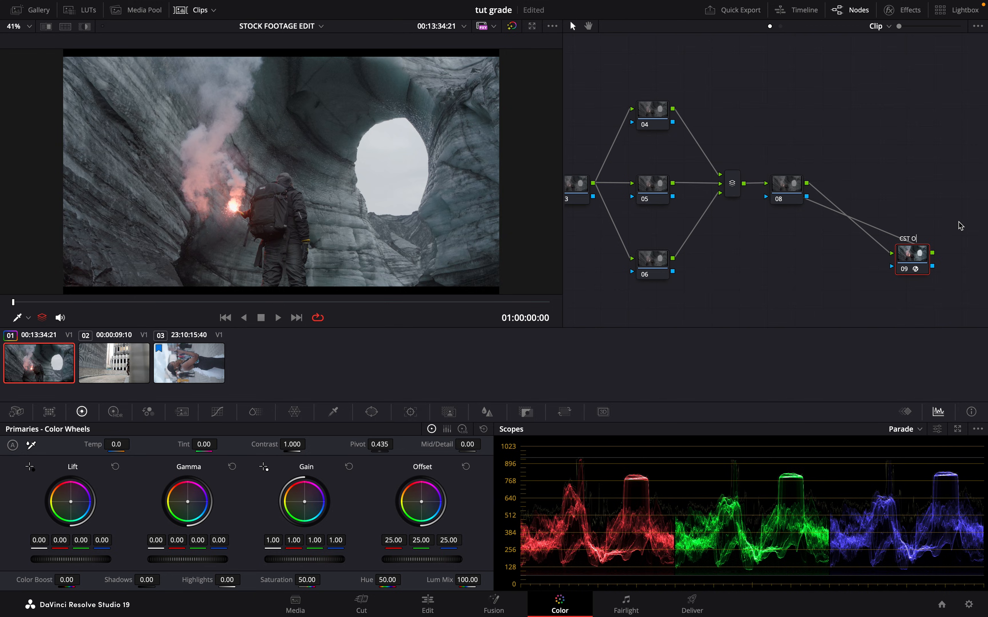
- Label node 01 CST IN, node 02 PRIMARIES, node 03 as the correction node, node 04 SEC and node 08 LUT
{"action": "scroll", "coordinate": [734, 222], "scroll_direction": "left", "scroll_amount": 10}
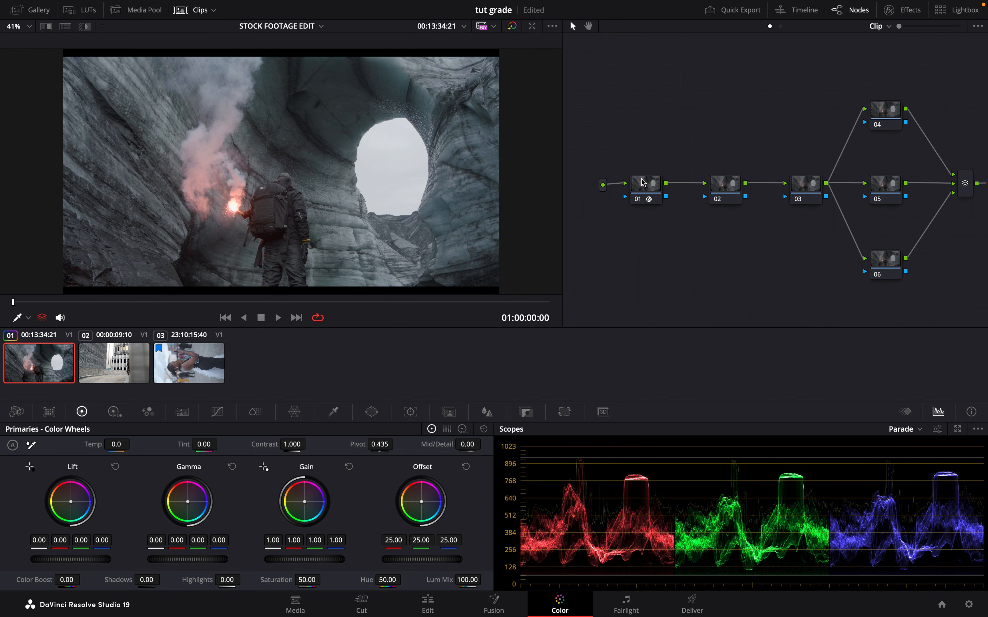
{"action": "right_click", "coordinate": [640, 182]}
{"action": "left_click", "coordinate": [699, 203]}
{"action": "type", "text": "c"}
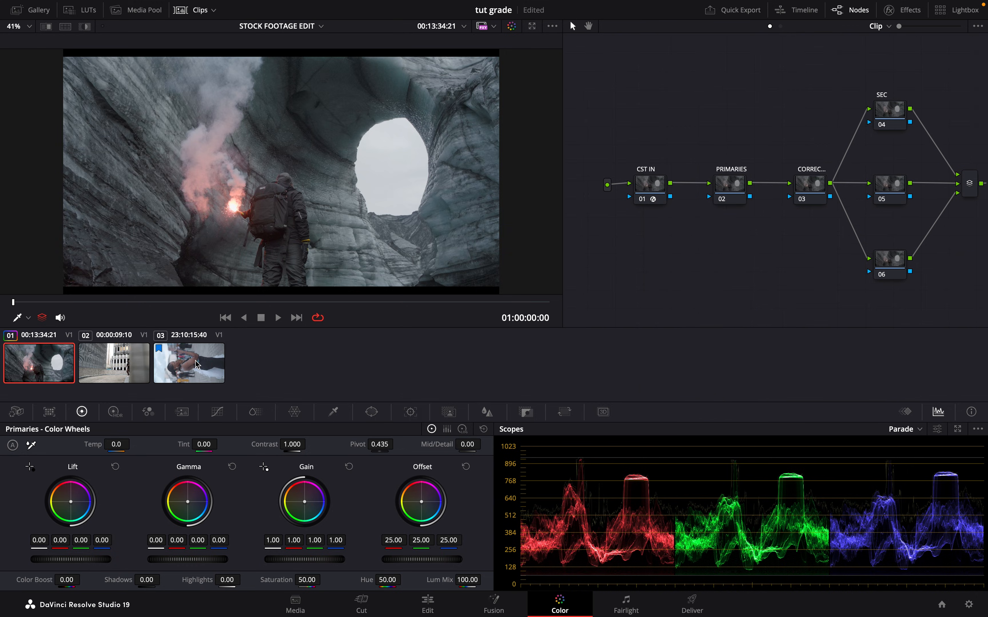
- Apply the first clip's labelled grade with its Color Space Transforms to all three timeline clips
{"action": "left_click", "coordinate": [196, 364], "text": "shift"}
{"action": "right_click", "coordinate": [60, 365]}
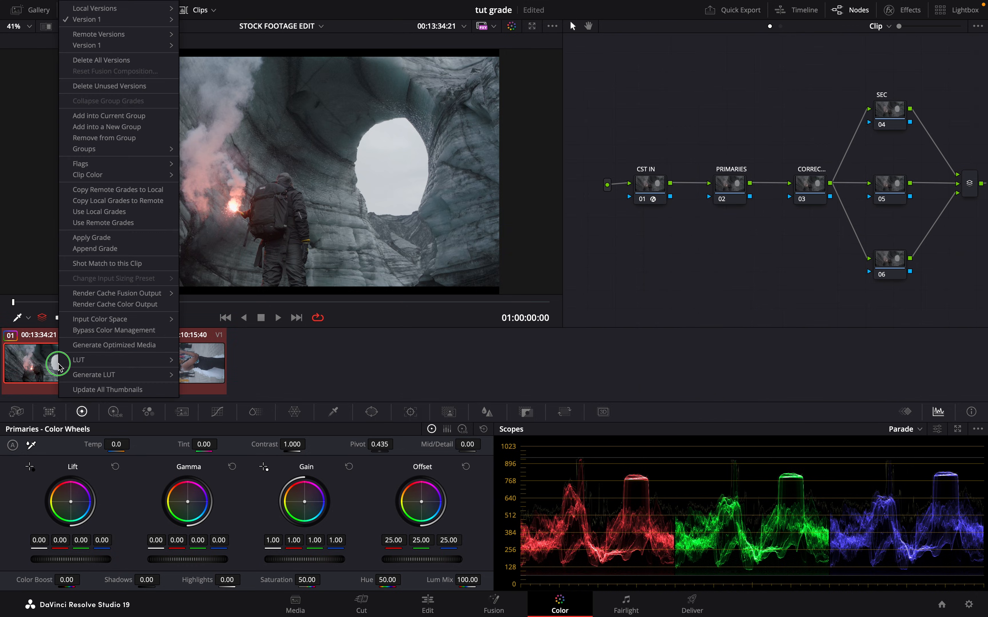
{"action": "left_click", "coordinate": [110, 239]}
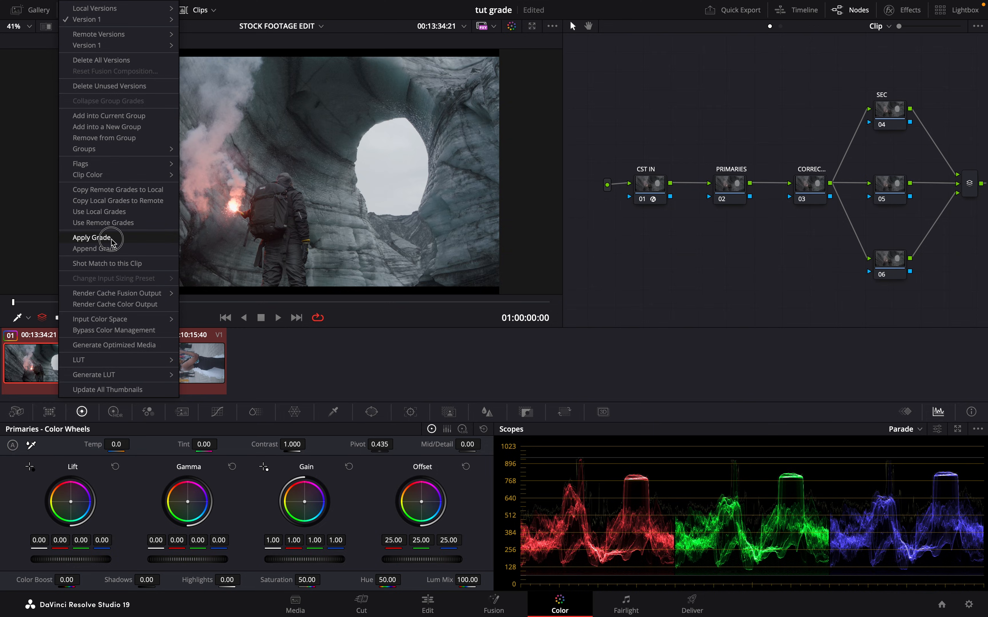
- Check the applied grade and node tree on the second and third clips, scrubbing through the second clip
{"action": "left_click", "coordinate": [131, 378]}
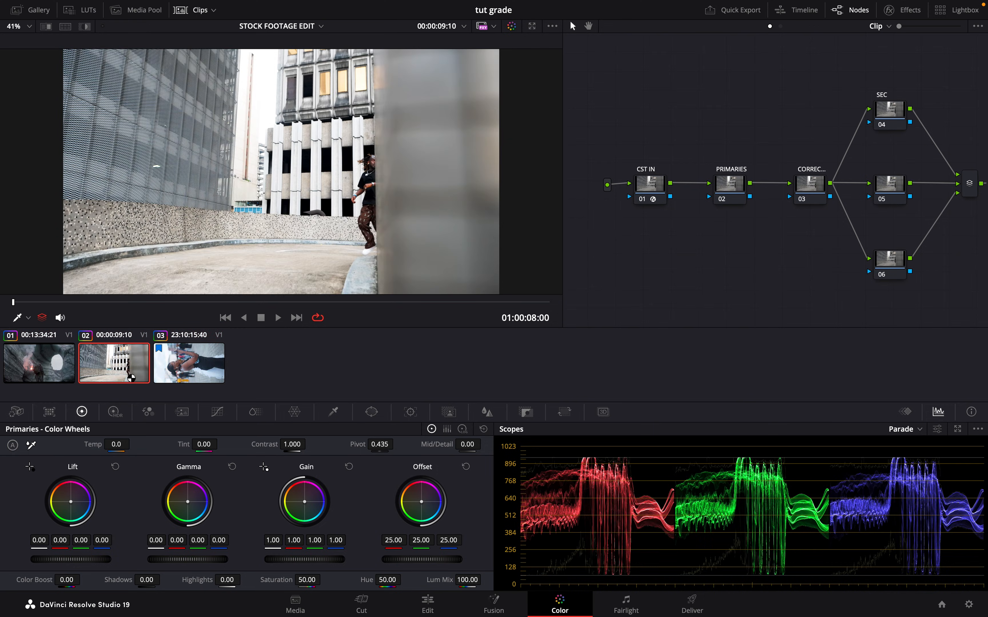
{"action": "left_click_drag", "start_coordinate": [88, 298], "coordinate": [311, 288]}
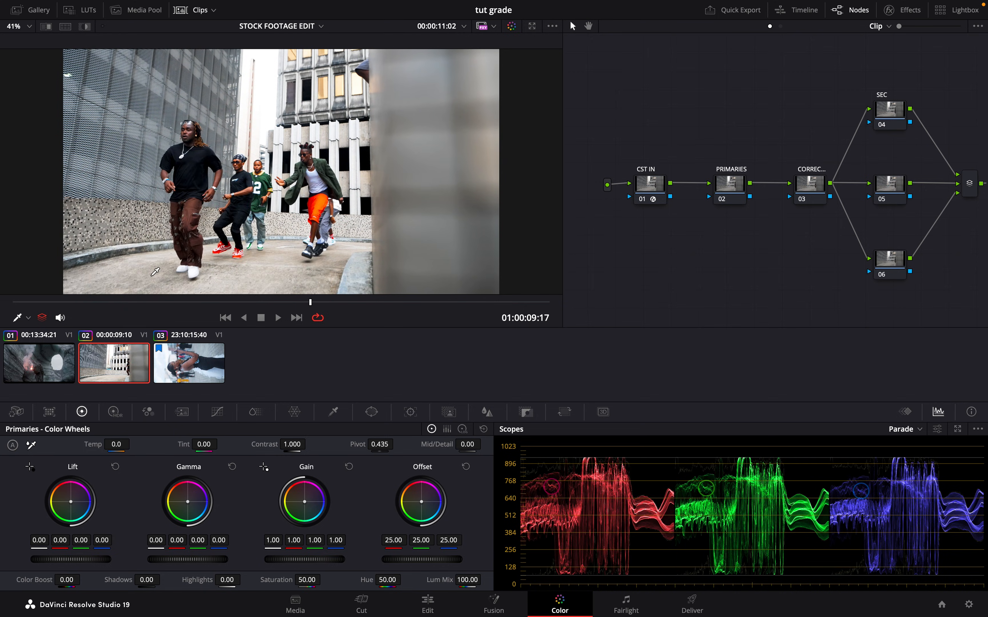
{"action": "left_click", "coordinate": [190, 374]}
{"action": "scroll", "coordinate": [763, 166], "scroll_direction": "left", "scroll_amount": 2}
{"action": "scroll", "coordinate": [764, 166], "scroll_direction": "right", "scroll_amount": 4}
{"action": "scroll", "coordinate": [764, 165], "scroll_direction": "right", "scroll_amount": 2}
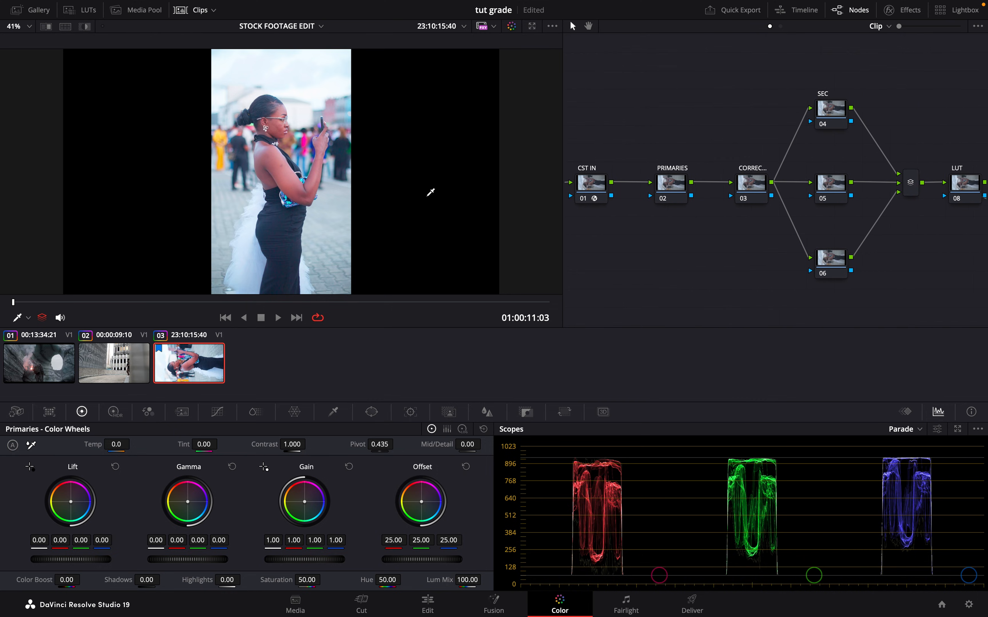
- Remove the Color Space Transform from the second clip's CST IN node and review the clip around 01:00:09:18
{"action": "left_click", "coordinate": [115, 369]}
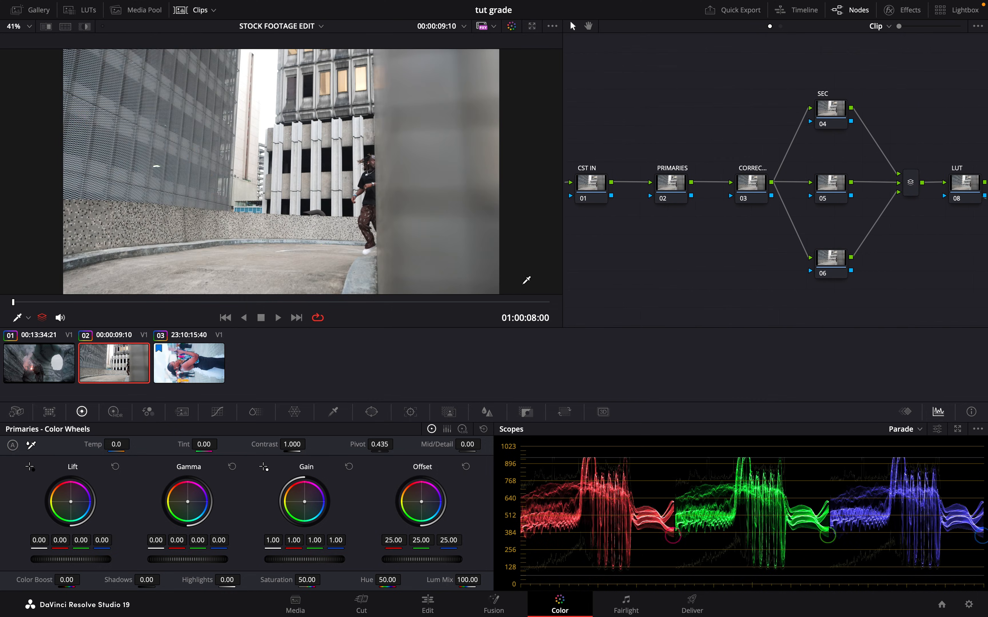
{"action": "left_click_drag", "start_coordinate": [145, 302], "coordinate": [316, 290]}
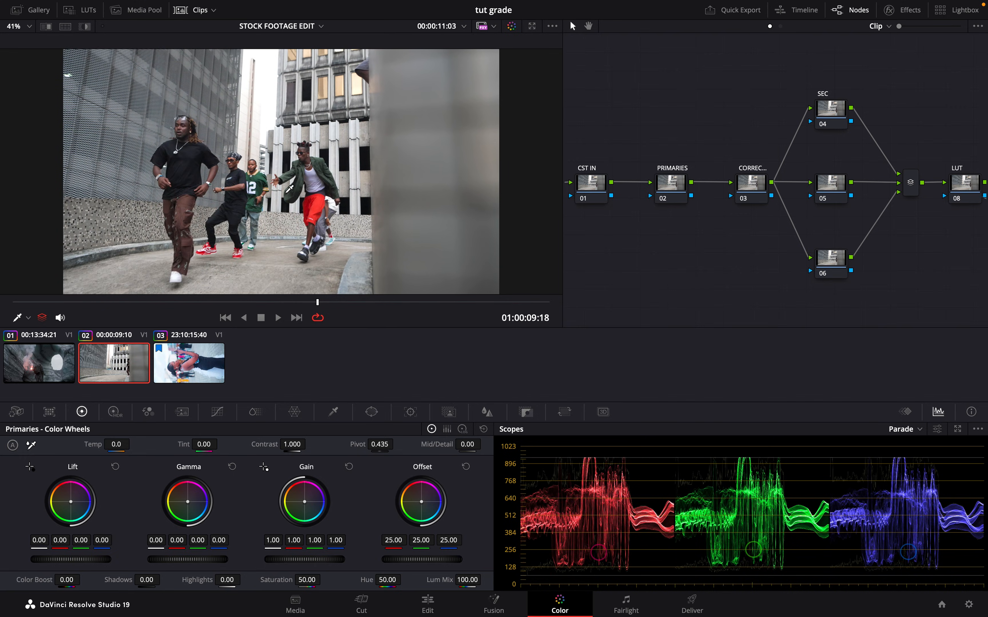
{"action": "left_click", "coordinate": [49, 372]}
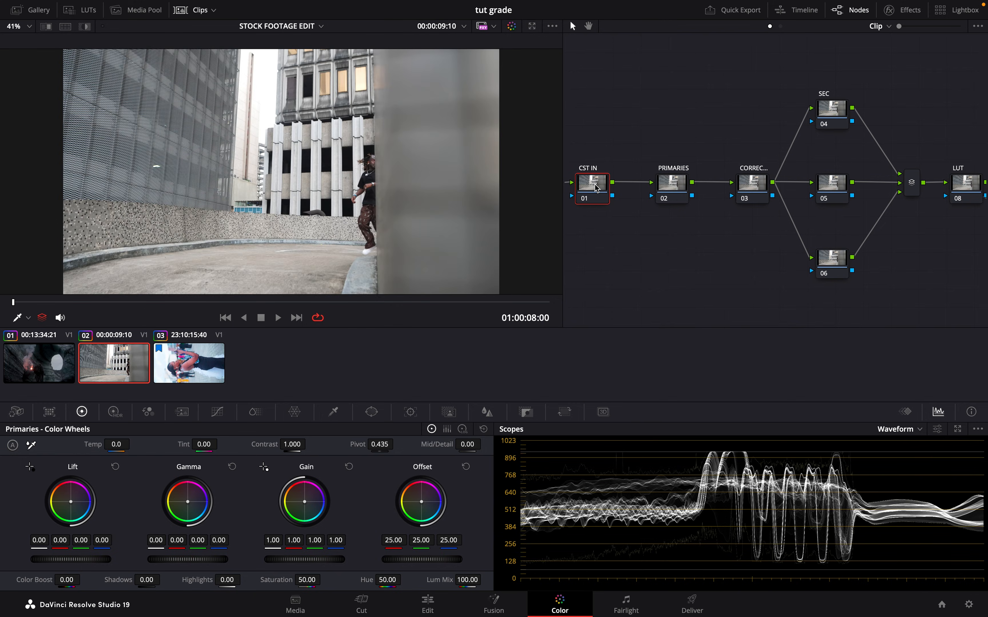
- Delete the second clip's CST IN node and select its PRIMARIES node with the playhead at 01:00:09:18
{"action": "left_click_drag", "start_coordinate": [595, 188], "coordinate": [651, 188]}
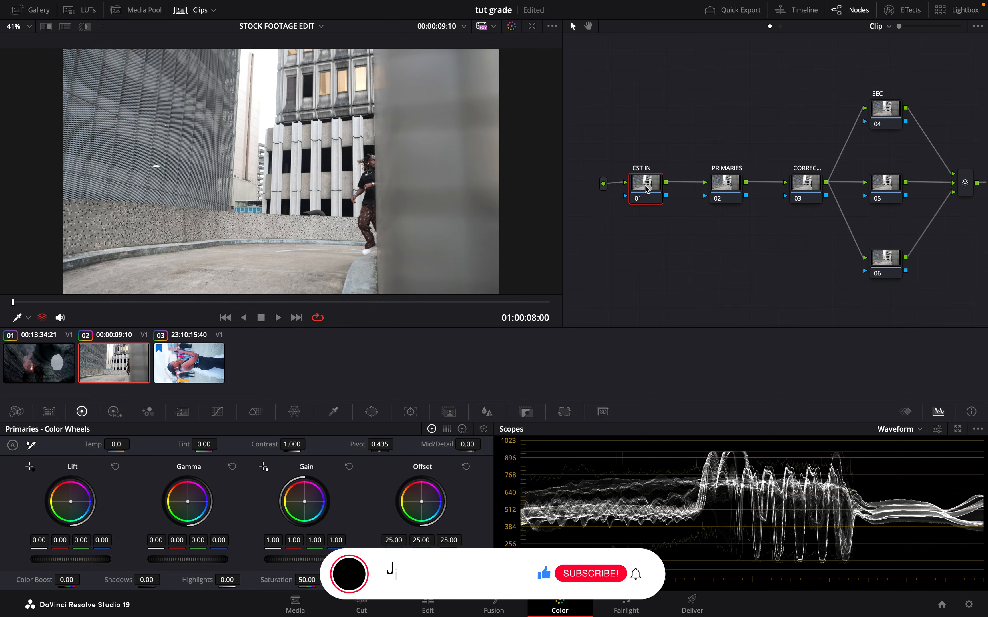
{"action": "key", "text": "Delete"}
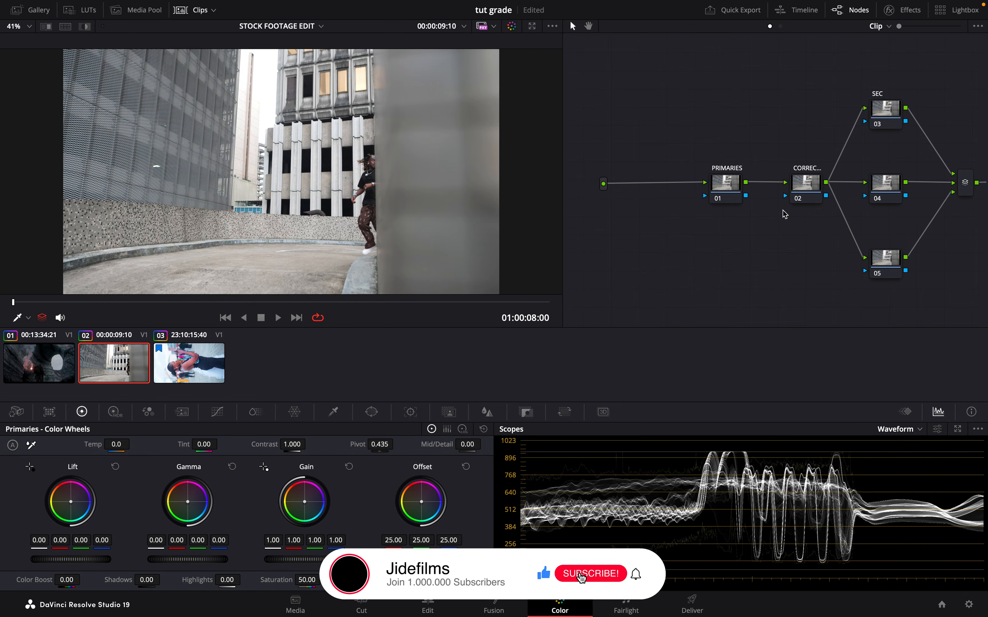
{"action": "scroll", "coordinate": [876, 239], "scroll_direction": "right", "scroll_amount": 3}
{"action": "scroll", "coordinate": [875, 239], "scroll_direction": "right", "scroll_amount": 3}
{"action": "left_click", "coordinate": [610, 188]}
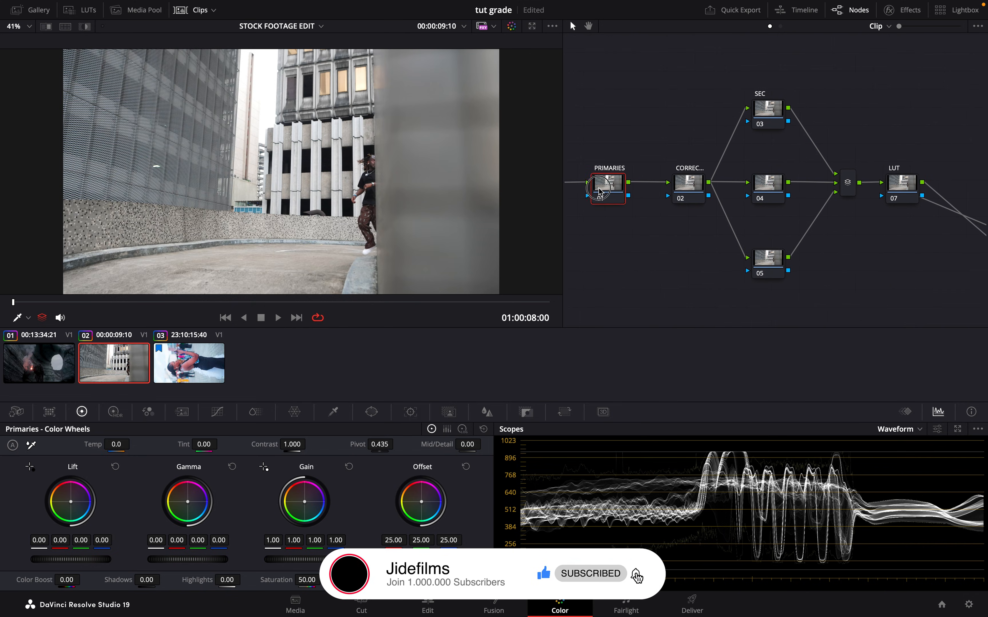
{"action": "left_click_drag", "start_coordinate": [137, 302], "coordinate": [320, 308]}
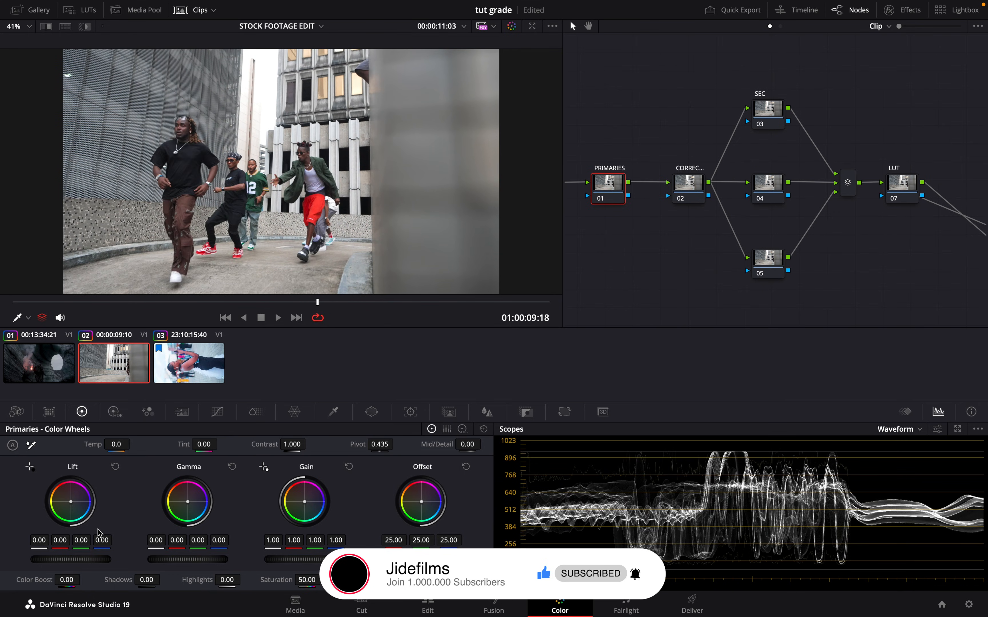
- On the third clip's PRIMARIES node, lower Lift to -0.08 and Gain to 0.97
{"action": "key", "text": "Down"}
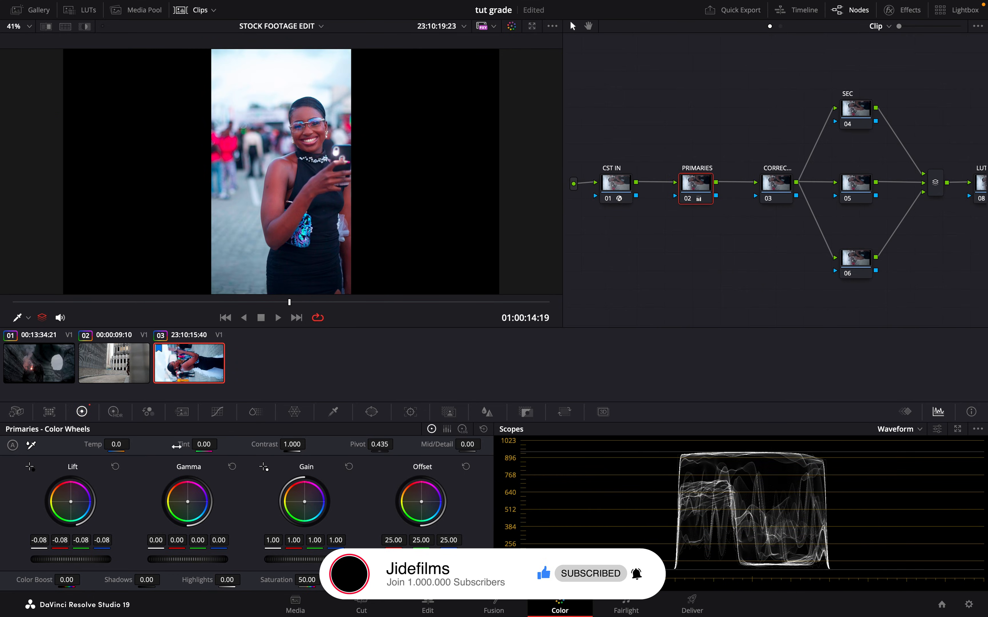
{"action": "left_click", "coordinate": [155, 302]}
{"action": "left_click_drag", "start_coordinate": [172, 306], "coordinate": [291, 296]}
{"action": "left_click_drag", "start_coordinate": [300, 562], "coordinate": [280, 562]}
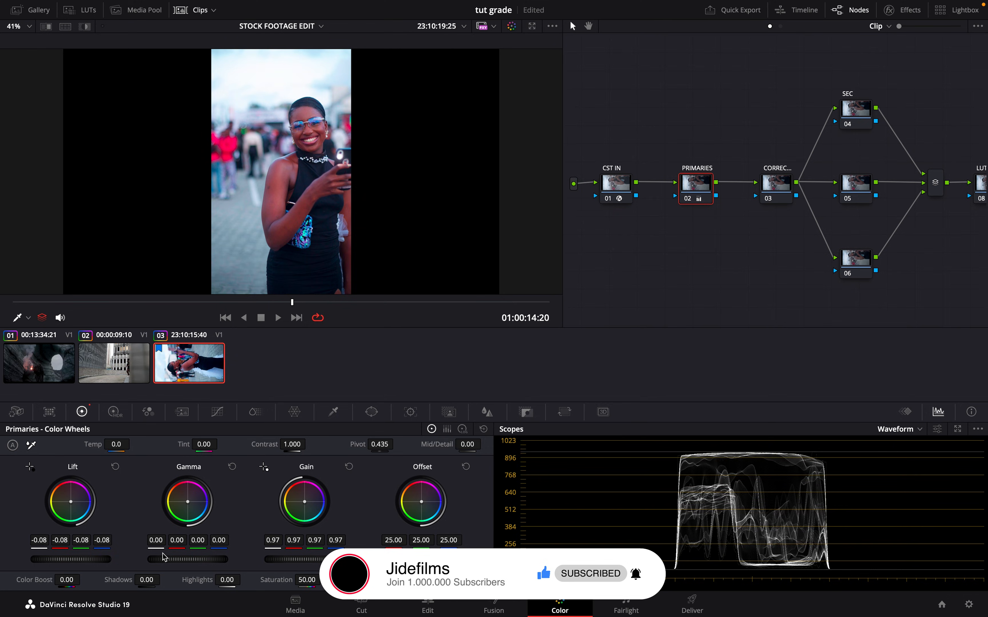
- On the third clip's PRIMARIES node, set Gamma to 0.02 and Gain to 0.93
{"action": "left_click_drag", "start_coordinate": [178, 562], "coordinate": [200, 562]}
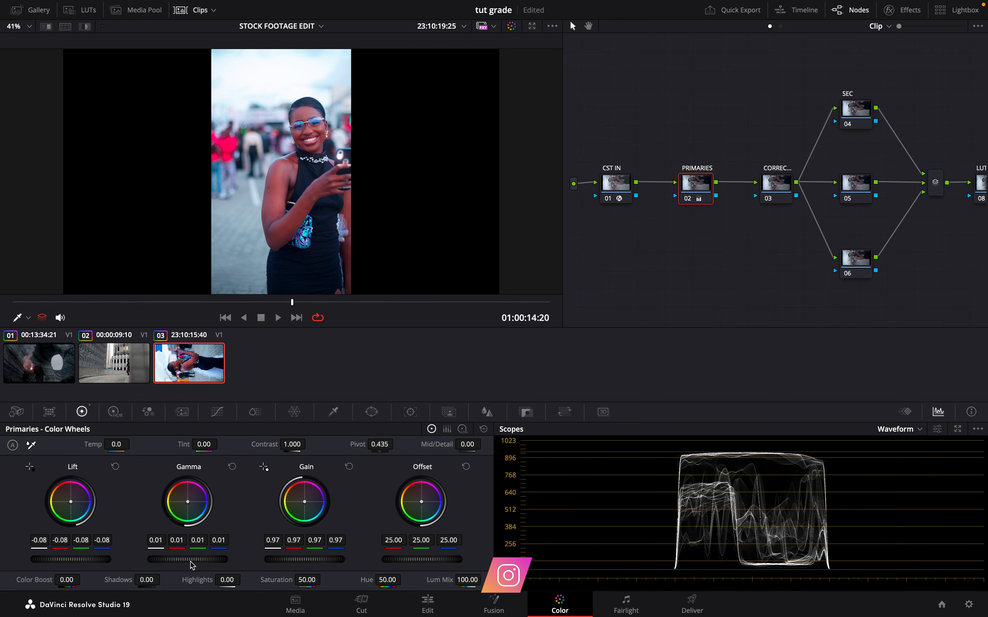
{"action": "left_click_drag", "start_coordinate": [207, 559], "coordinate": [215, 563]}
{"action": "left_click_drag", "start_coordinate": [314, 561], "coordinate": [301, 563]}
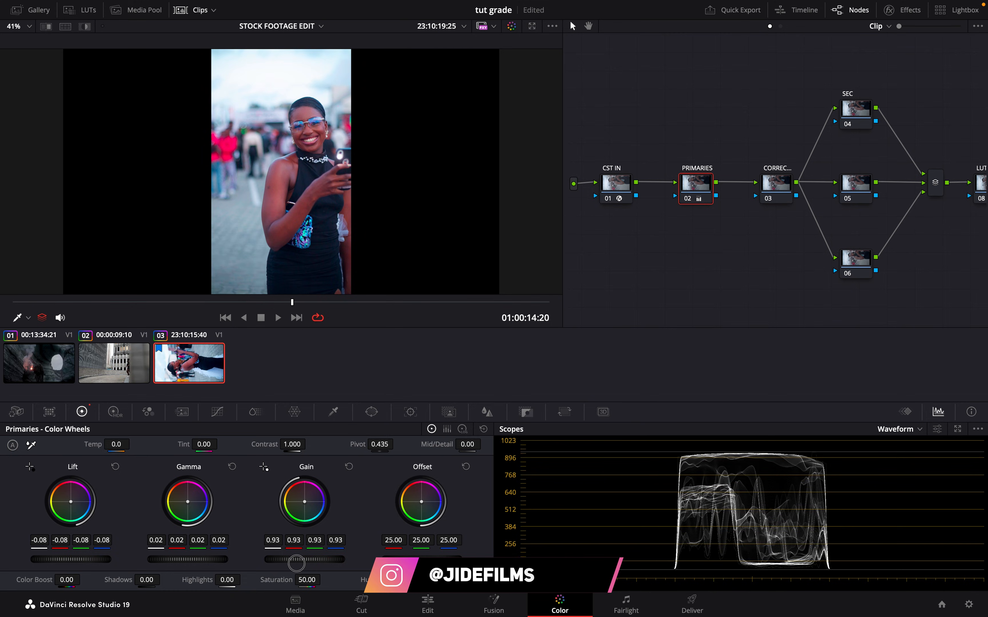
- Compare the third clip with its grade bypassed and applied several times
{"action": "key", "text": "shift+d"}
{"action": "key", "text": "shift+d"}
{"action": "key", "text": "shift+d"}
{"action": "key", "text": "shift+d"}
{"action": "key", "text": "shift+d"}
{"action": "key", "text": "shift+d"}
{"action": "key", "text": "shift+d"}
{"action": "key", "text": "shift+d"}
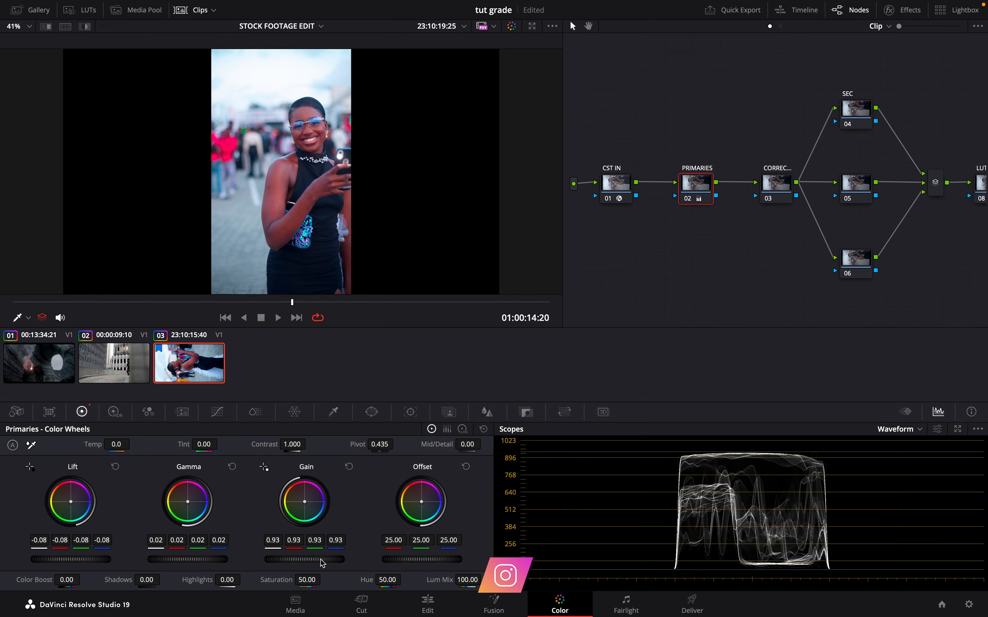
{"action": "key", "text": "shift+d"}
{"action": "key", "text": "shift+d"}
{"action": "key", "text": "shift+d"}
{"action": "key", "text": "shift+d"}
{"action": "key", "text": "shift+d"}
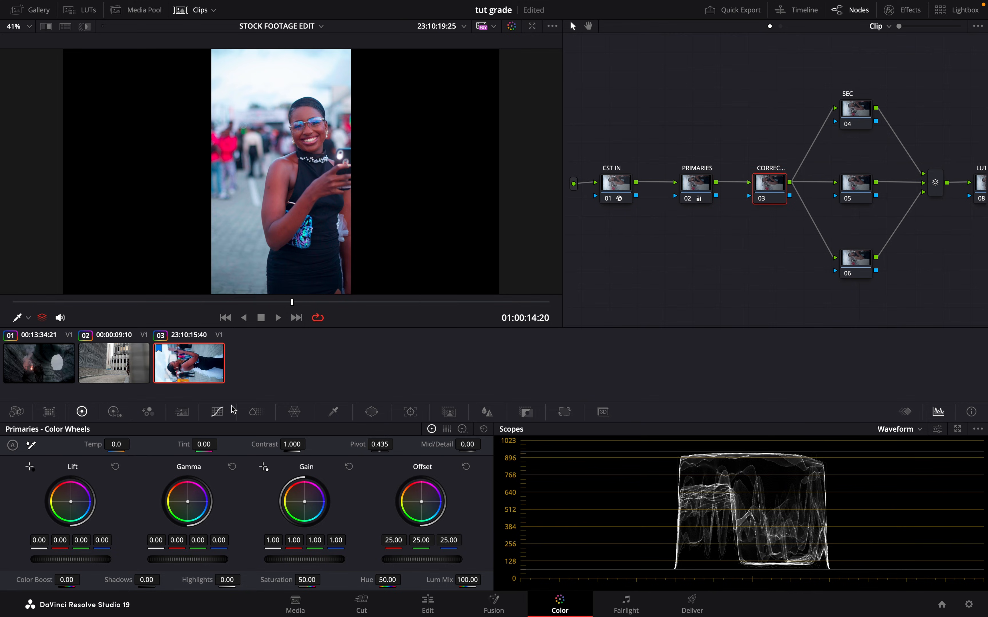
- Shape a gentle S-curve on the third clip's correction node, with a third point above the shadows, and compare it with the node disabled
{"action": "left_click", "coordinate": [229, 406]}
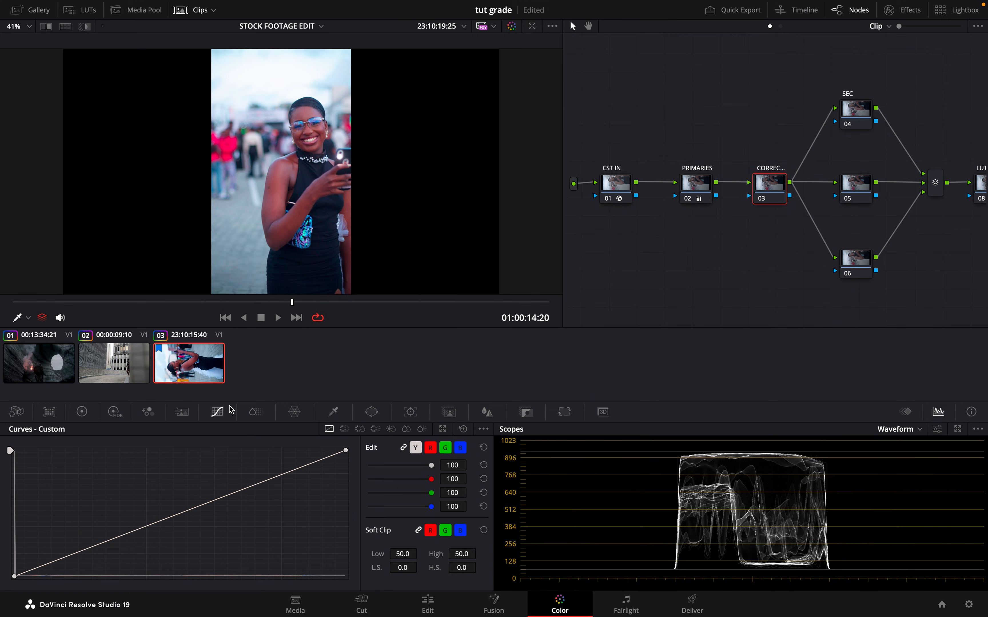
{"action": "left_click_drag", "start_coordinate": [290, 475], "coordinate": [282, 472]}
{"action": "left_click_drag", "start_coordinate": [99, 545], "coordinate": [105, 550]}
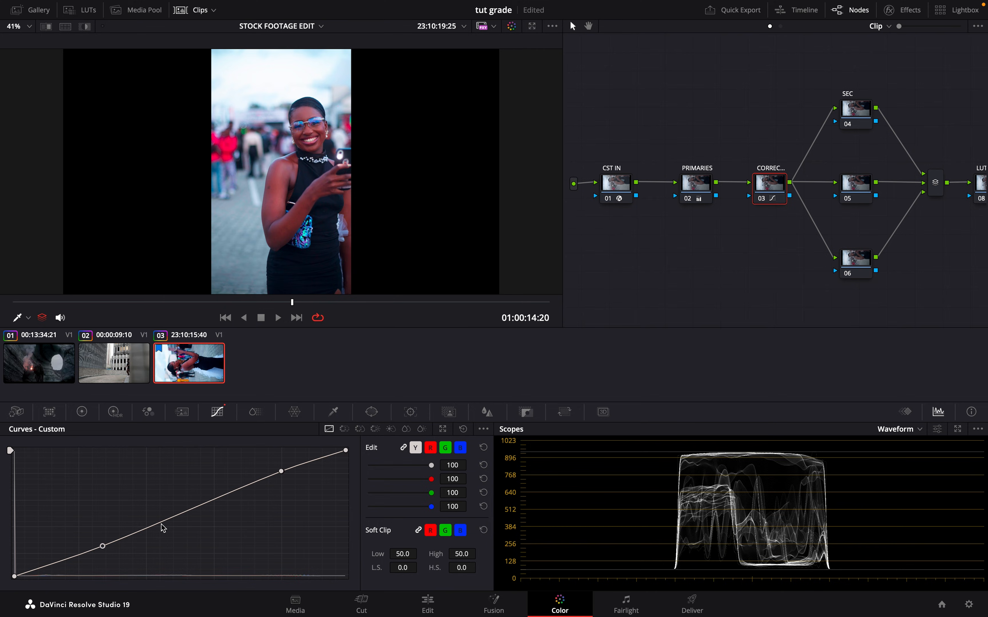
{"action": "left_click_drag", "start_coordinate": [150, 530], "coordinate": [149, 529]}
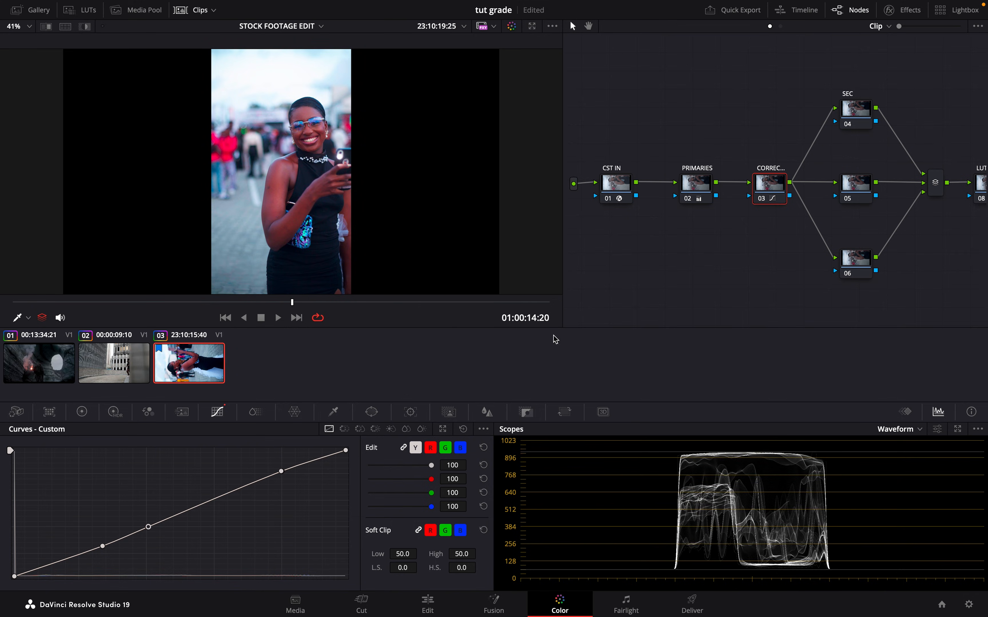
{"action": "left_click", "coordinate": [762, 203]}
{"action": "left_click", "coordinate": [758, 202]}
{"action": "left_click", "coordinate": [759, 202]}
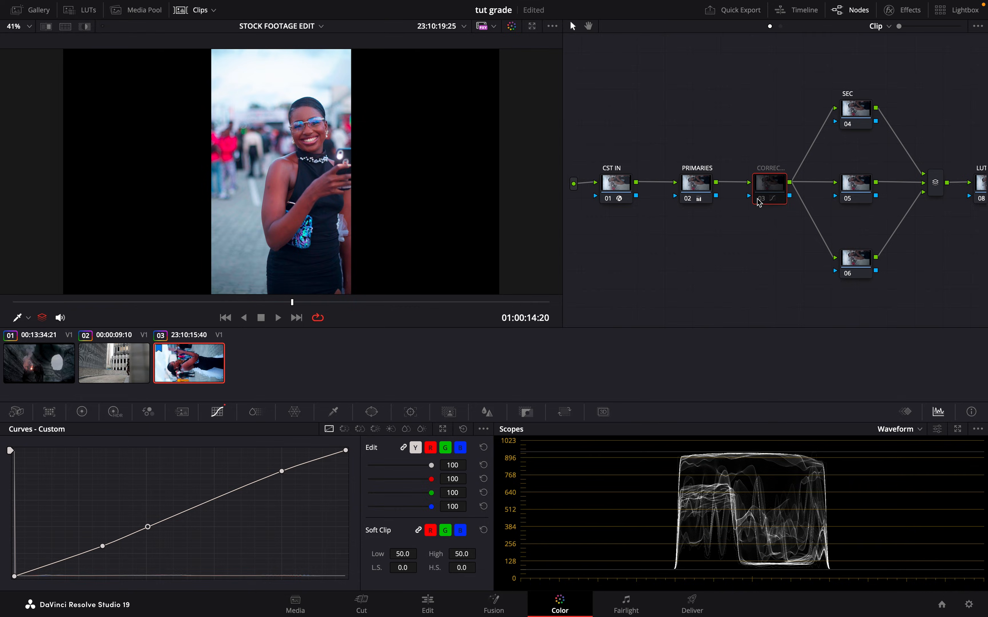
{"action": "left_click", "coordinate": [759, 202]}
- Review the second clip around 01:00:09:17, and shape an S-curve with darkened shadows on the first clip's correction node
{"action": "left_click", "coordinate": [122, 363]}
{"action": "left_click_drag", "start_coordinate": [132, 305], "coordinate": [310, 311]}
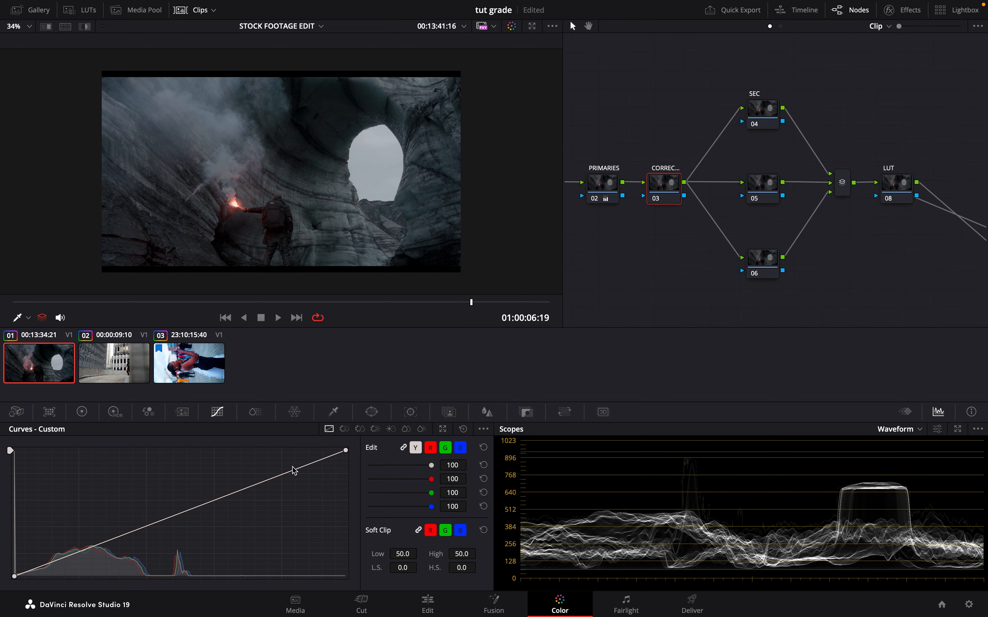
{"action": "left_click_drag", "start_coordinate": [294, 470], "coordinate": [279, 473]}
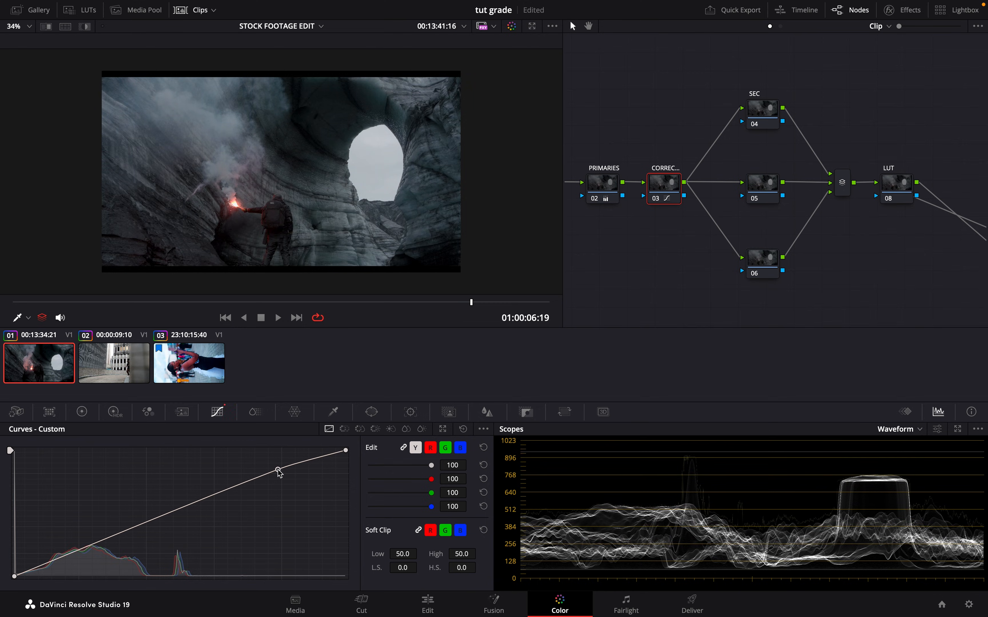
{"action": "left_click_drag", "start_coordinate": [86, 548], "coordinate": [95, 558]}
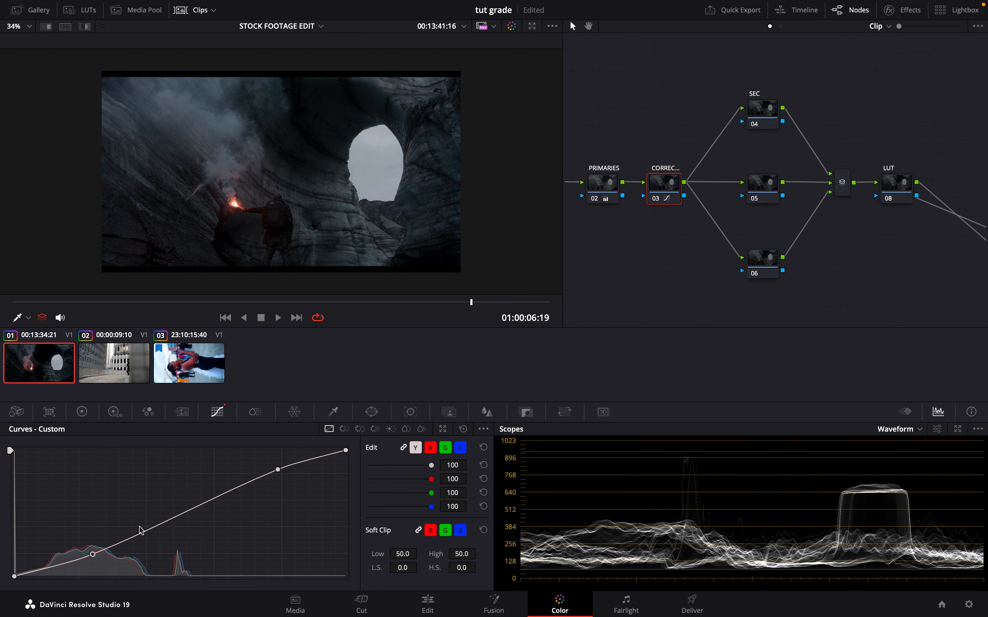
{"action": "left_click", "coordinate": [155, 527]}
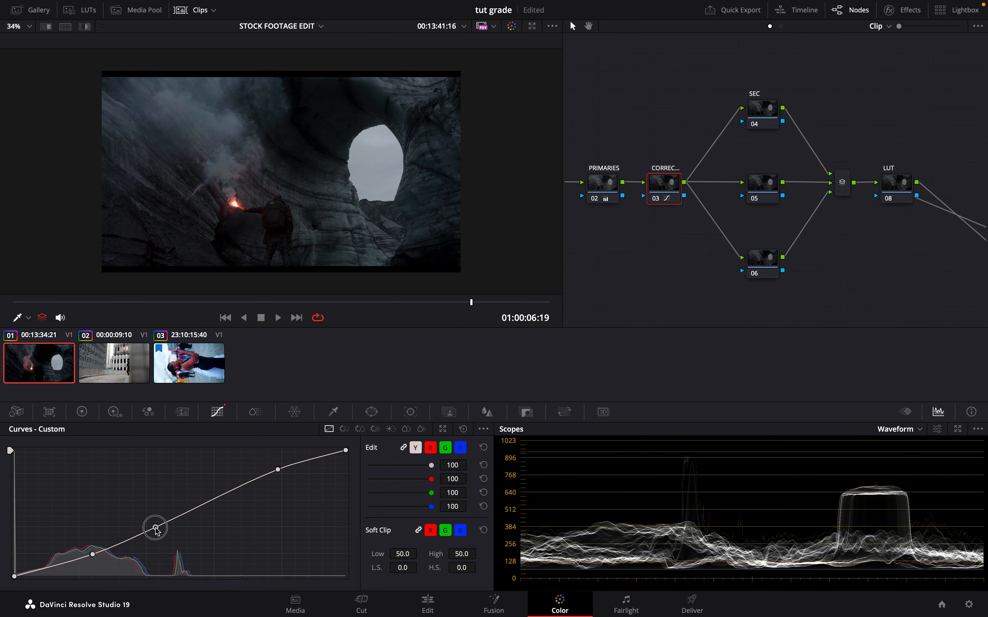
{"action": "left_click_drag", "start_coordinate": [155, 528], "coordinate": [155, 529]}
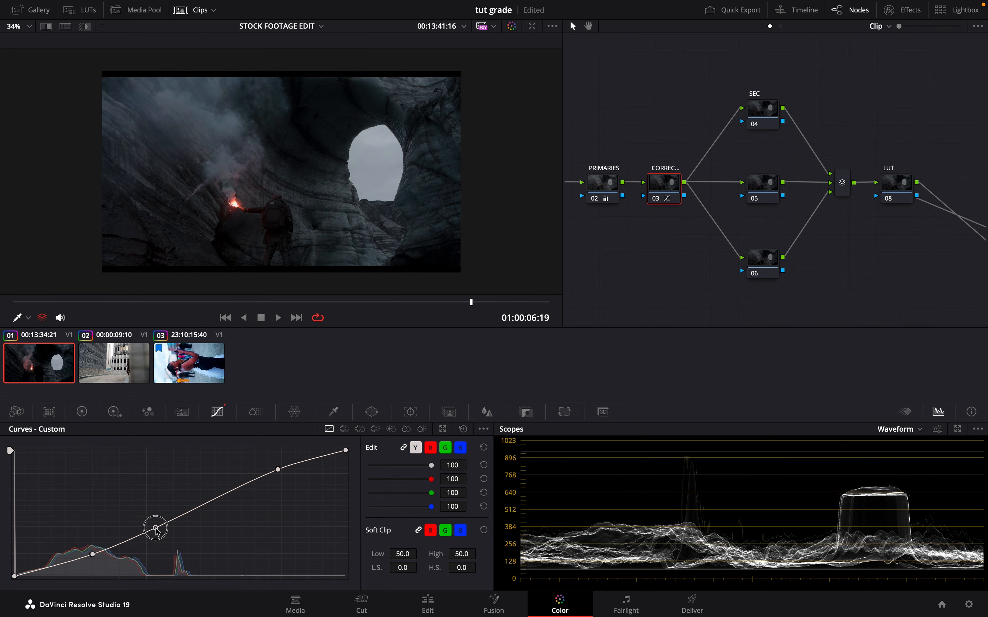
- Compare the first clip with its correction node disabled and enabled, including in the full-screen viewer
{"action": "left_click", "coordinate": [658, 204]}
{"action": "left_click", "coordinate": [656, 203]}
{"action": "key", "text": "super+f"}
{"action": "key", "text": "super+f"}
{"action": "key", "text": "super+f"}
{"action": "key", "text": "super+f"}
- Rename the second clip's SEC node to SKIN
{"action": "key", "text": "Down"}
{"action": "type", "text": "SSK"}
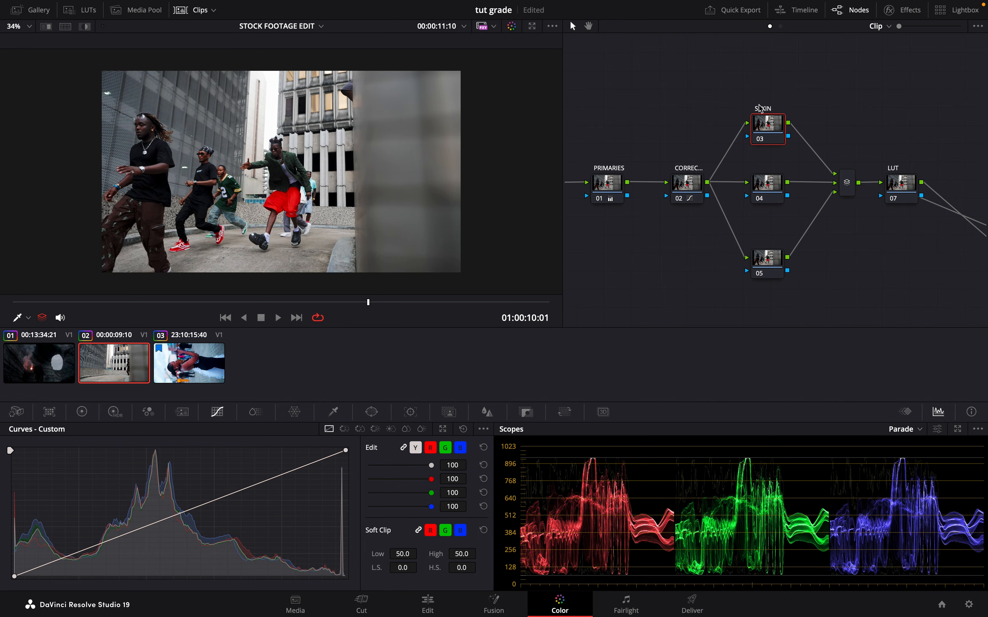
{"action": "key", "text": "Return"}
- Sample a dancer's skin tone with the HSL qualifier on the SKIN node and highlight the selection in the viewer
{"action": "left_click", "coordinate": [334, 414]}
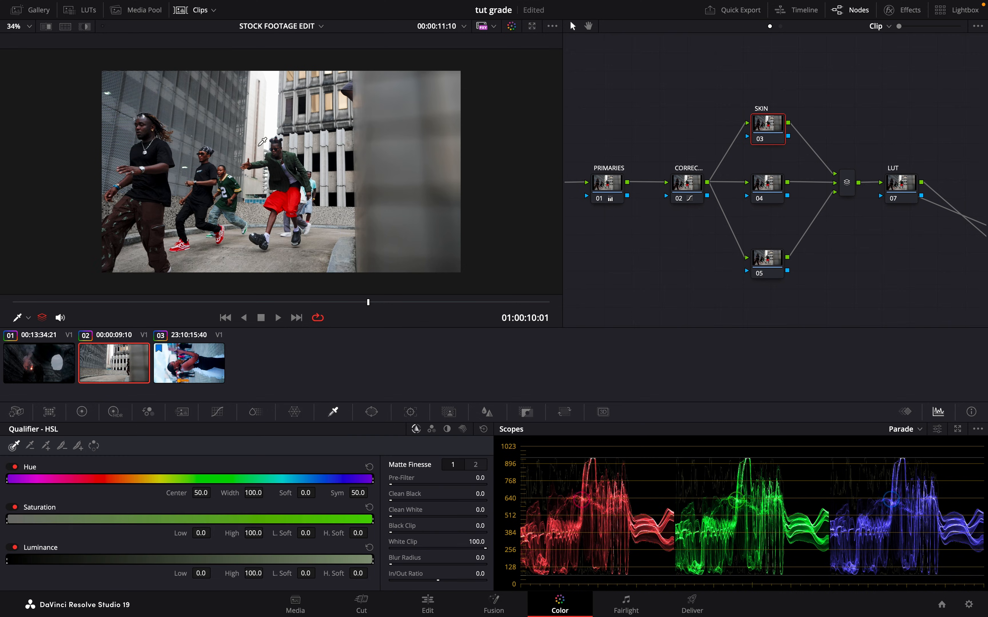
{"action": "left_click", "coordinate": [28, 319]}
{"action": "left_click", "coordinate": [29, 351]}
{"action": "left_click", "coordinate": [30, 321]}
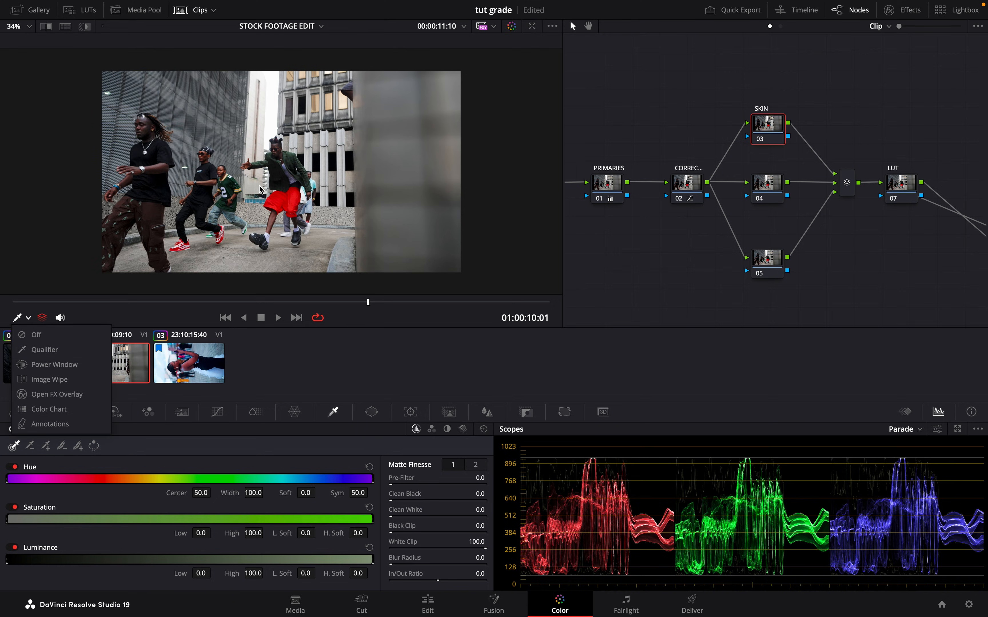
{"action": "left_click", "coordinate": [43, 349]}
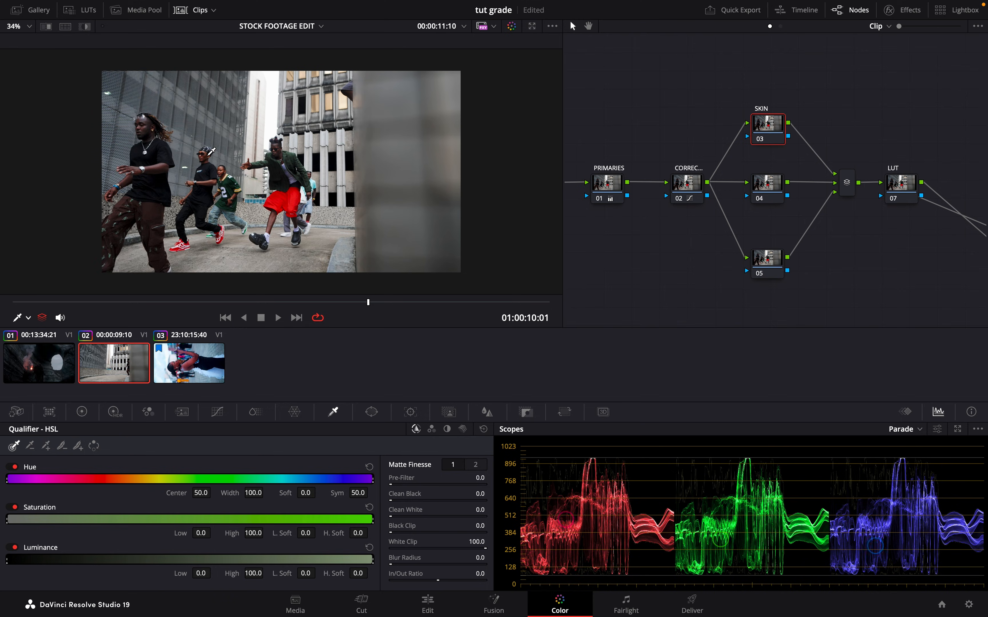
{"action": "left_click_drag", "start_coordinate": [209, 155], "coordinate": [231, 185]}
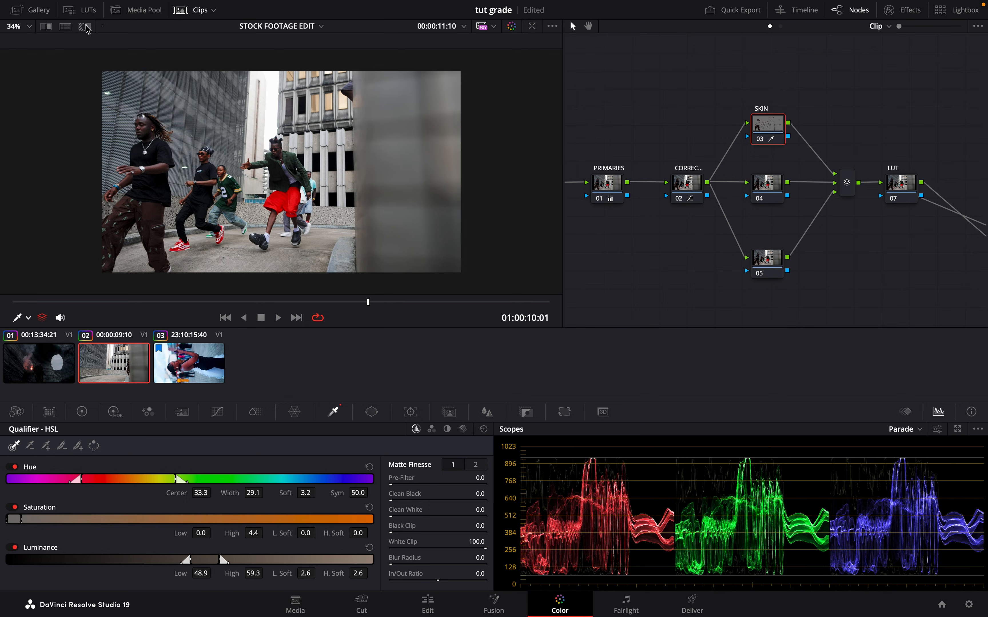
{"action": "left_click", "coordinate": [85, 27]}
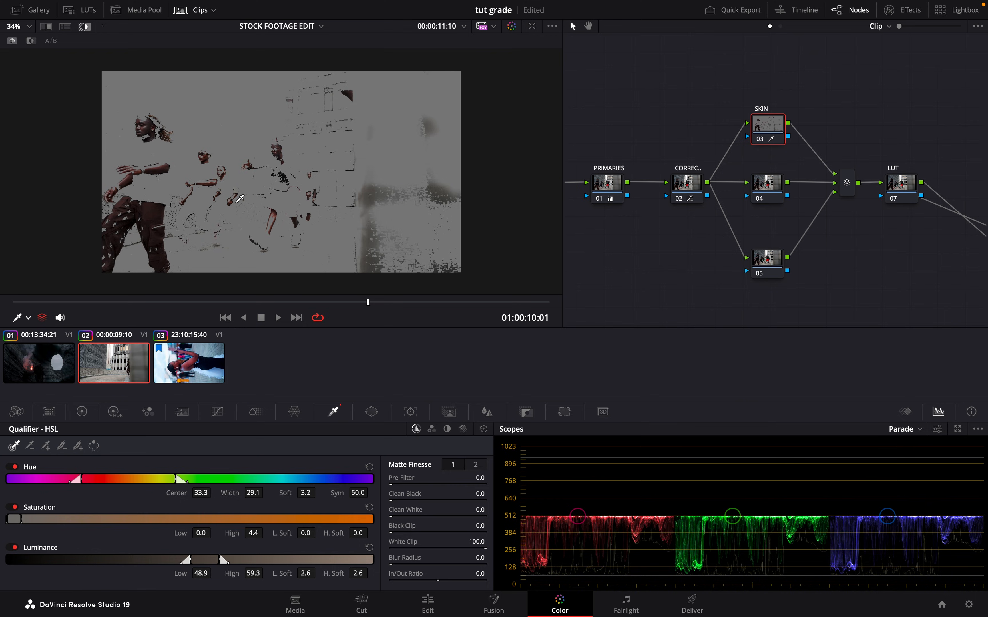
{"action": "key", "text": "shift+h"}
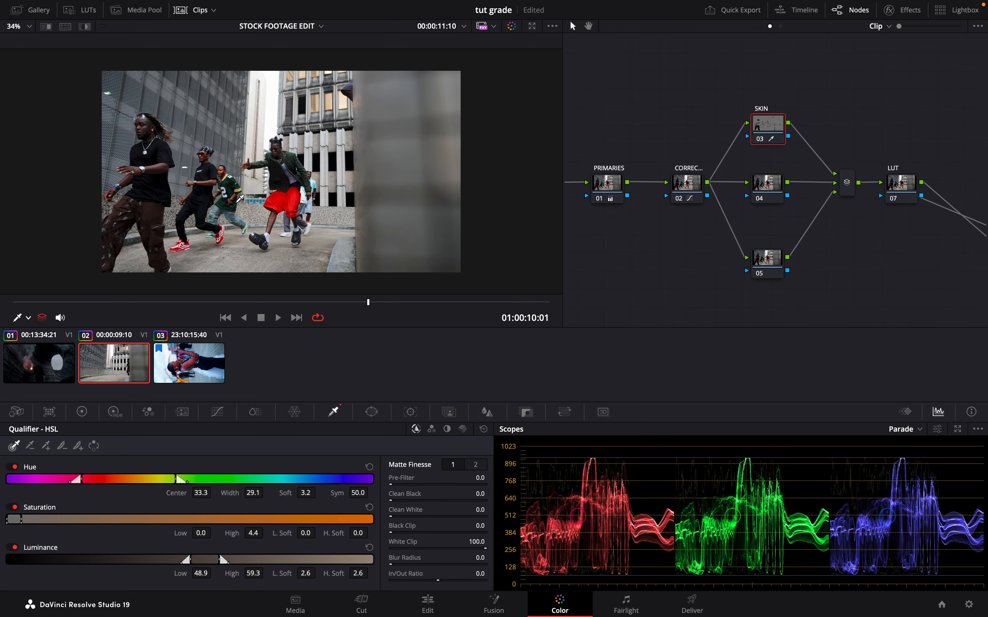
{"action": "key", "text": "shift+h"}
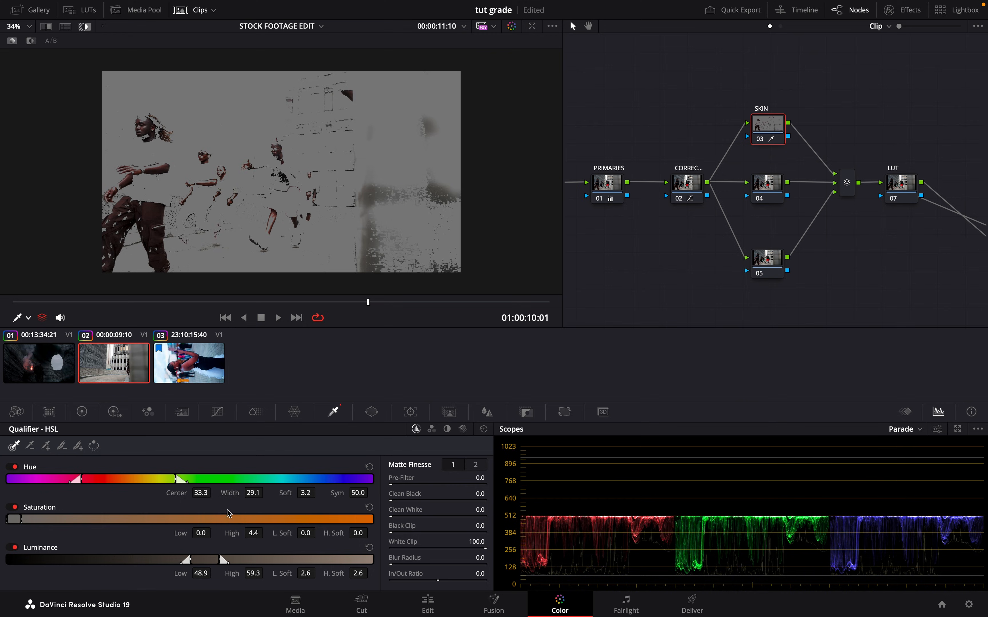
- Narrow the skin qualifier to a hue Center of 30.1 and Width of 11.4, with luminance Low at 45.2
{"action": "left_click_drag", "start_coordinate": [252, 493], "coordinate": [194, 492]}
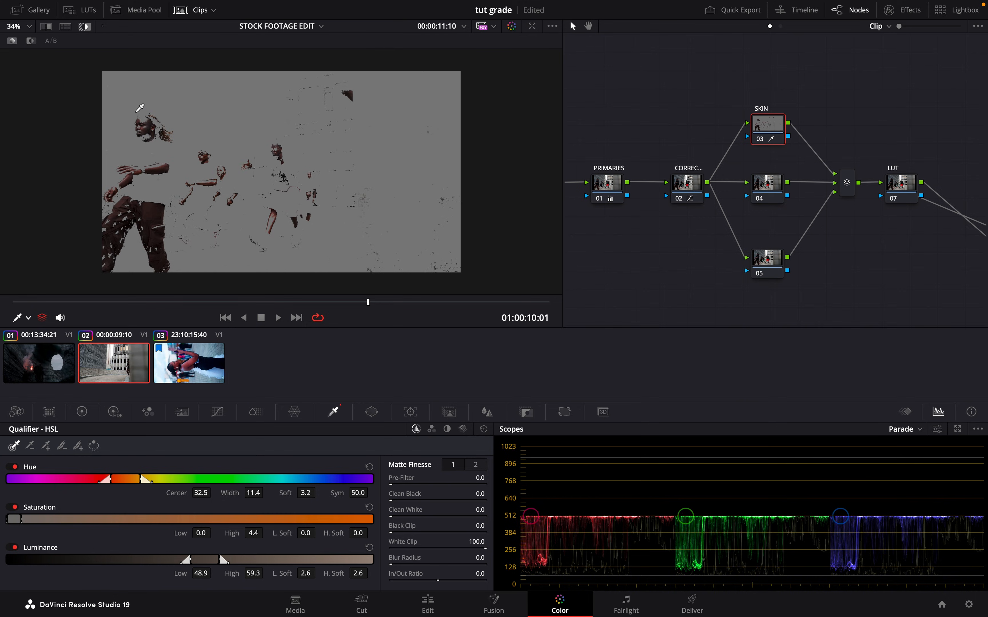
{"action": "mouse_move", "coordinate": [307, 532]}
{"action": "left_mouse_down"}
{"action": "mouse_move", "coordinate": [339, 532]}
{"action": "mouse_move", "coordinate": [288, 532]}
{"action": "left_mouse_up"}
{"action": "mouse_move", "coordinate": [204, 493]}
{"action": "left_mouse_down"}
{"action": "mouse_move", "coordinate": [213, 492]}
{"action": "mouse_move", "coordinate": [201, 494]}
{"action": "left_mouse_up"}
{"action": "left_click_drag", "start_coordinate": [200, 574], "coordinate": [181, 577]}
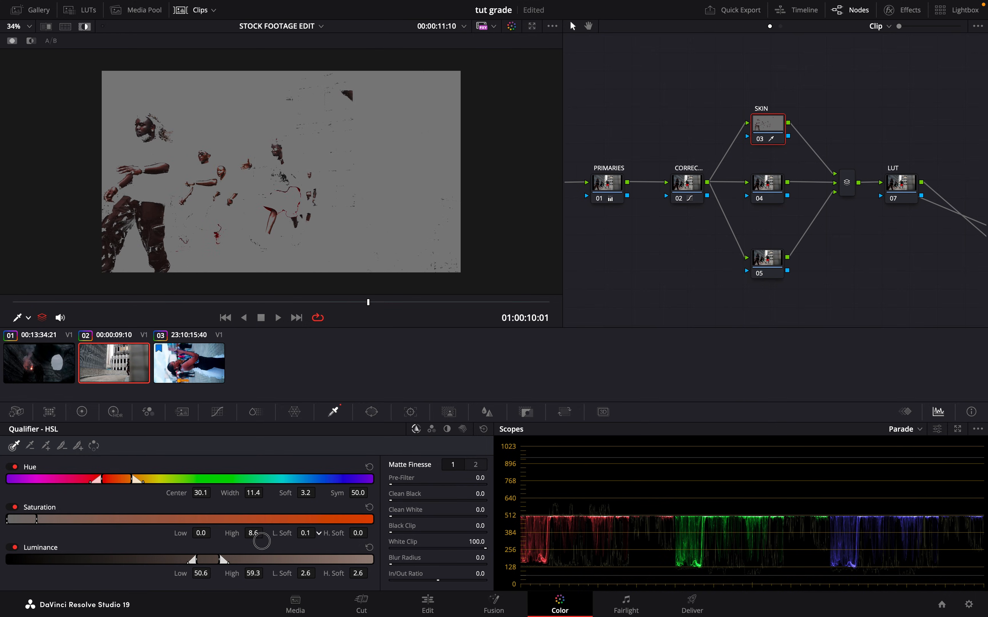
- Set the skin qualifier's saturation High to 8.6 and L. Soft to 2.1, luminance Low to 50.6, and matte Denoise to 10.1
{"action": "left_click_drag", "start_coordinate": [253, 531], "coordinate": [277, 531]}
{"action": "left_click", "coordinate": [475, 466]}
{"action": "left_click_drag", "start_coordinate": [392, 517], "coordinate": [448, 518]}
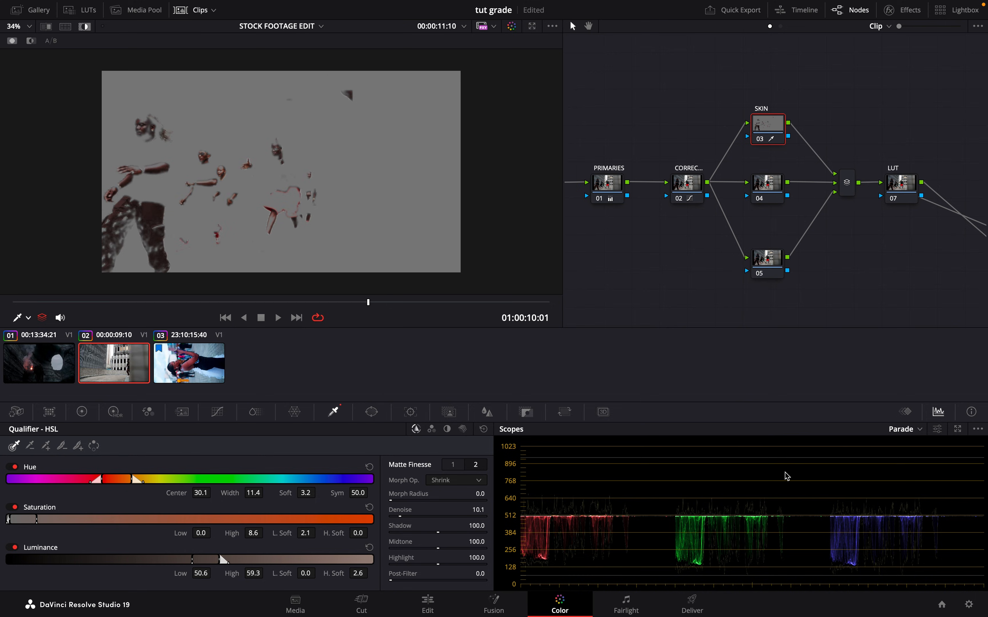
- Refine the skin qualifier to saturation Low 0.8, hue Center 29.5, Width 13.2 and luminance High 62.3, then compare with the SKIN node disabled
{"action": "left_click_drag", "start_coordinate": [205, 534], "coordinate": [190, 535]}
{"action": "left_click_drag", "start_coordinate": [194, 491], "coordinate": [190, 492]}
{"action": "left_click_drag", "start_coordinate": [251, 493], "coordinate": [261, 494]}
{"action": "left_click_drag", "start_coordinate": [259, 575], "coordinate": [275, 575]}
{"action": "key", "text": "shift+h"}
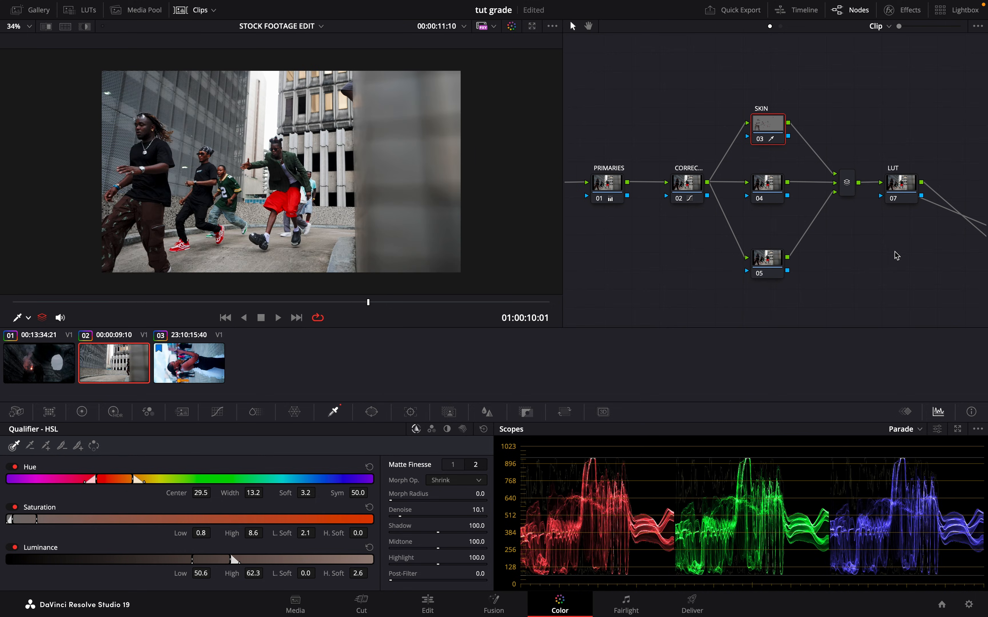
{"action": "left_click", "coordinate": [760, 139]}
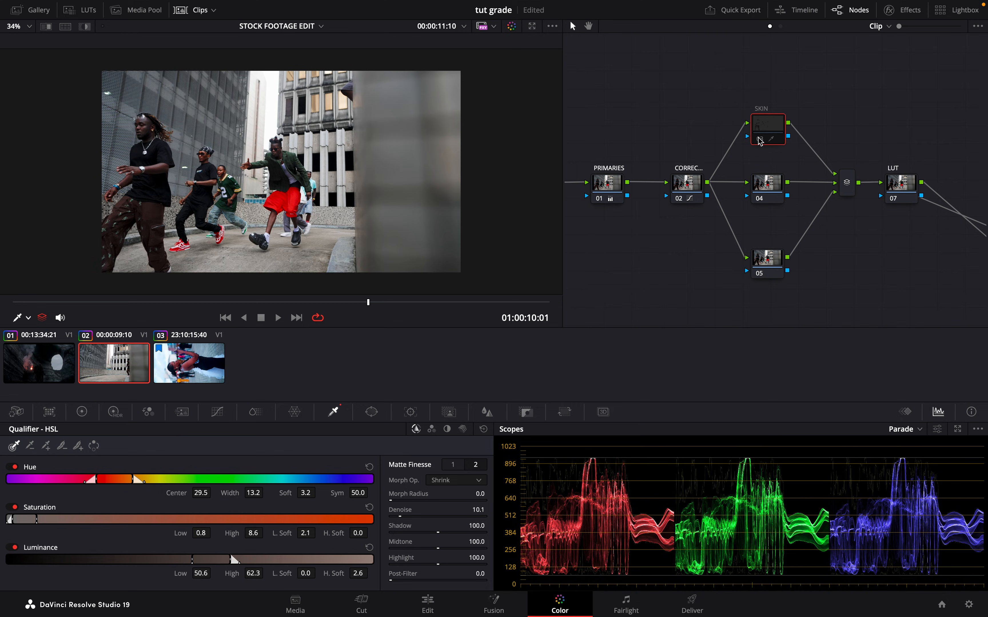
{"action": "left_click", "coordinate": [759, 139]}
{"action": "left_click", "coordinate": [759, 139]}
{"action": "left_click", "coordinate": [761, 140]}
- With the highlighted skin on the Vectorscope, shift the SKIN node's Offset to 24.59, 24.98 and 20.87, and compare the result
{"action": "left_click", "coordinate": [905, 429]}
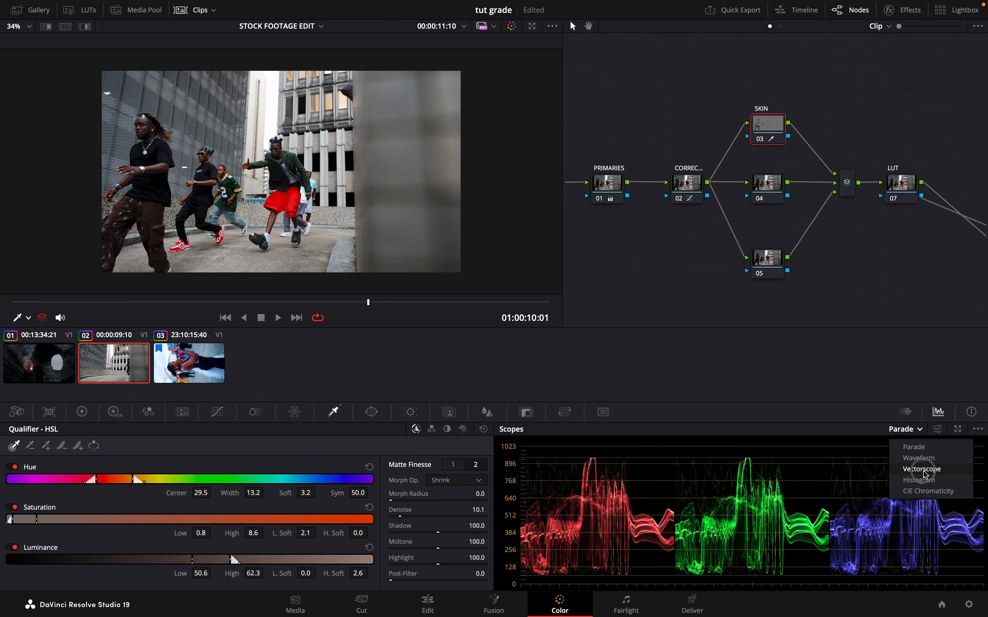
{"action": "left_click", "coordinate": [926, 470]}
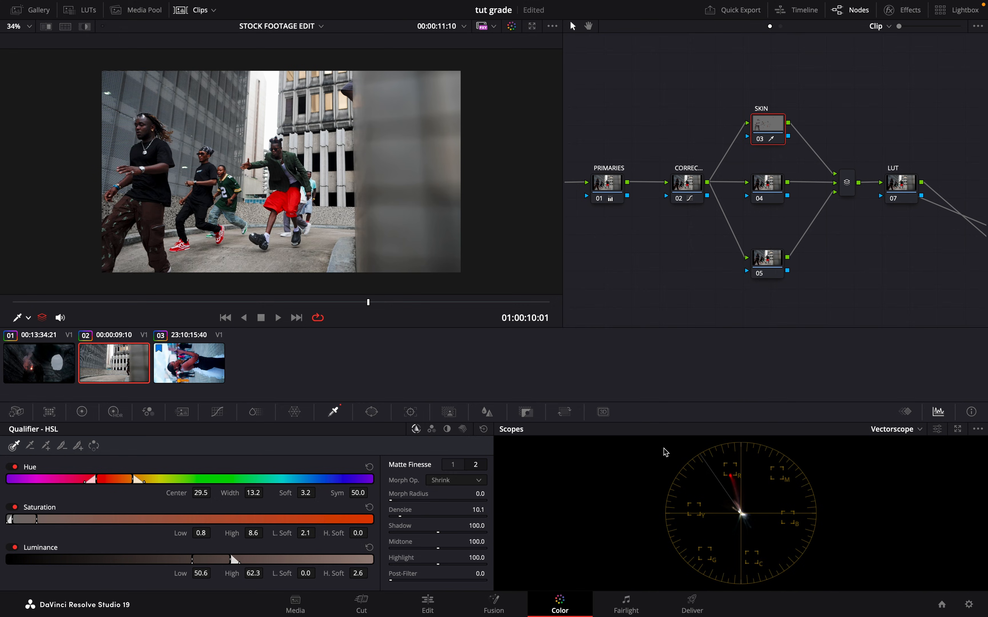
{"action": "key", "text": "shift+h"}
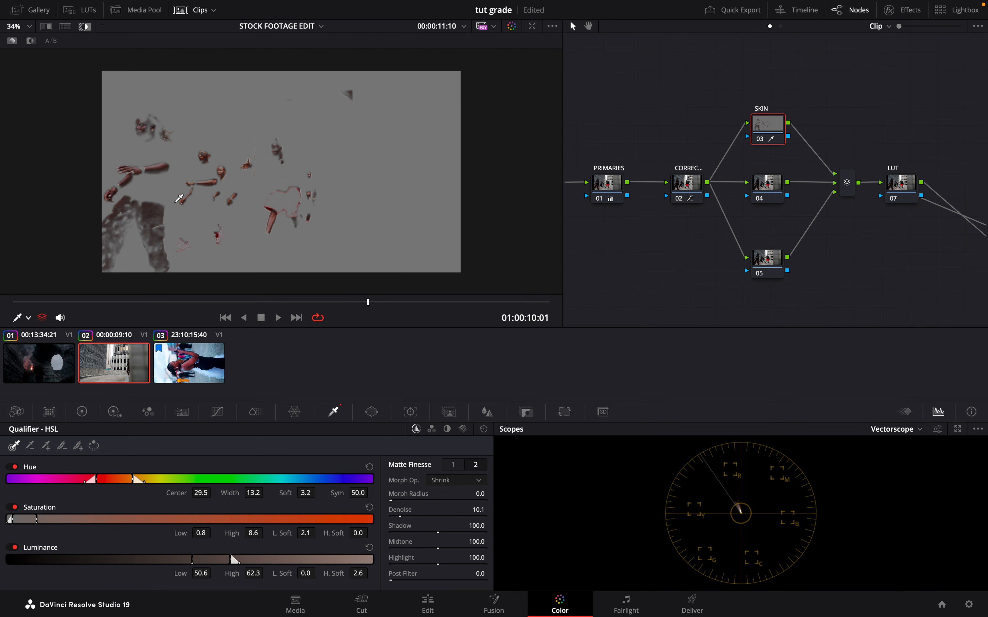
{"action": "left_click", "coordinate": [81, 412]}
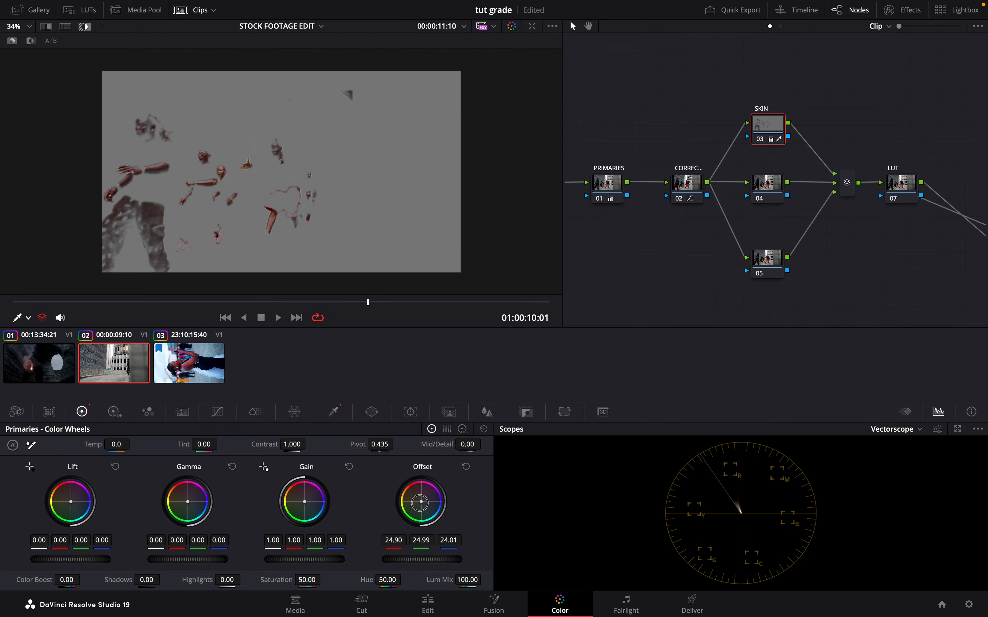
{"action": "left_click_drag", "start_coordinate": [419, 503], "coordinate": [411, 503]}
{"action": "key", "text": "shift+h"}
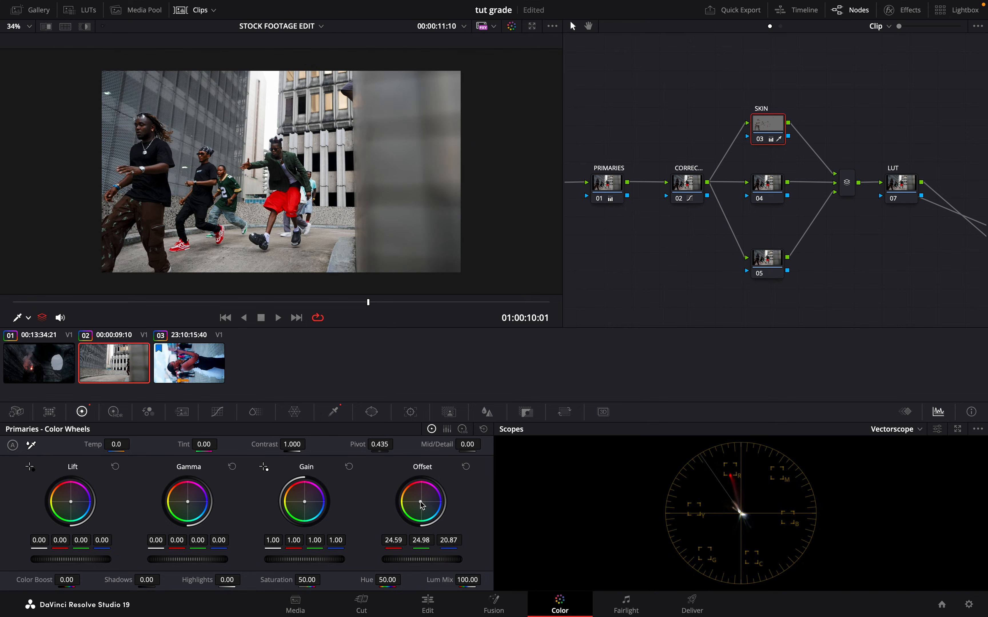
{"action": "left_click", "coordinate": [759, 140]}
{"action": "left_click", "coordinate": [759, 139]}
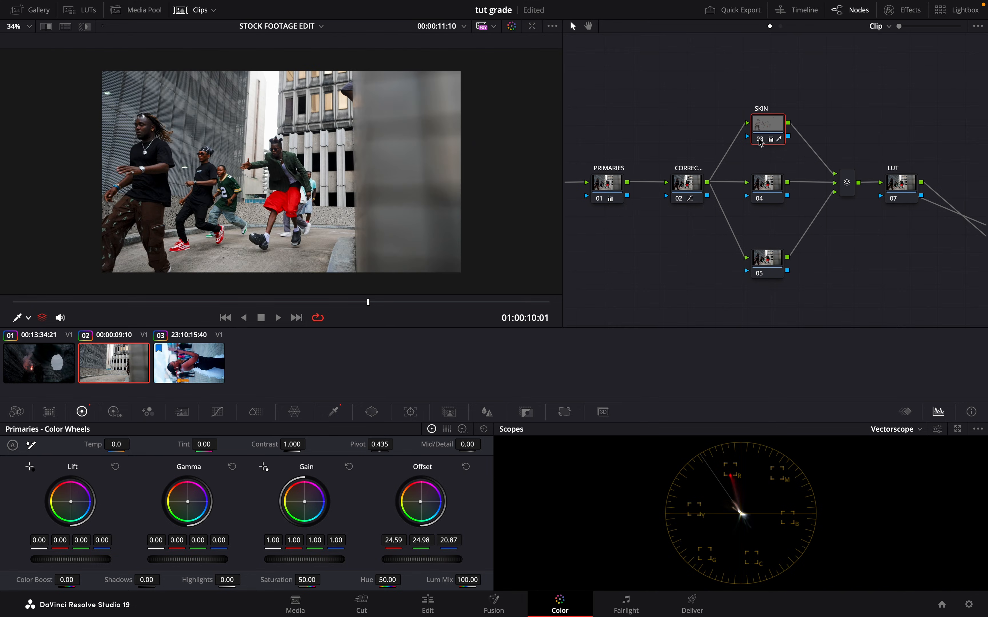
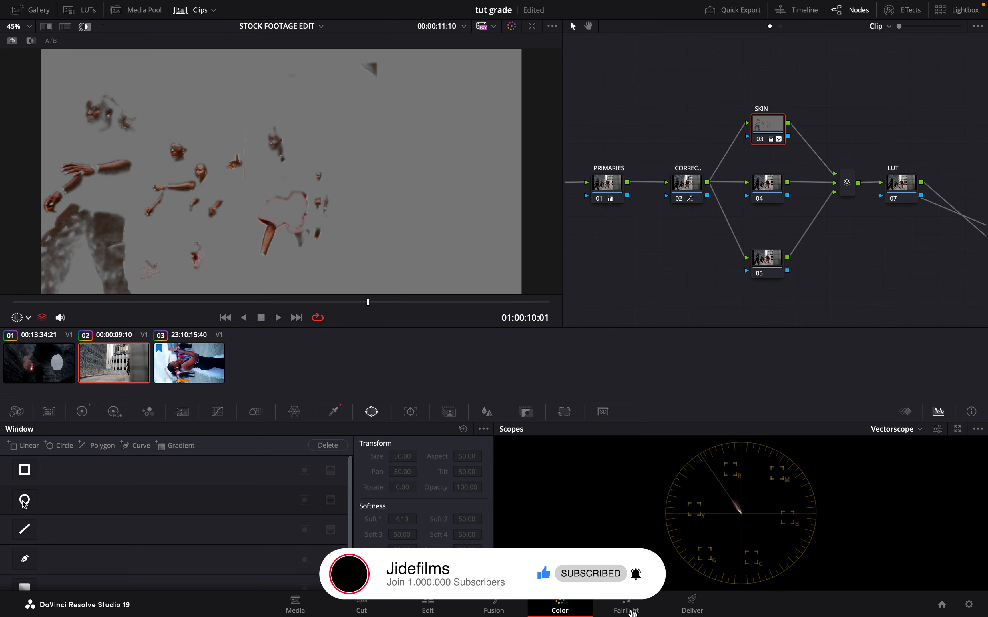
- Try to limit the skin selection with a circular window over the man in the jersey, Size 41.12, Aspect 41.14, Pan 41.78, Tilt 49.57
{"action": "left_click_drag", "start_coordinate": [281, 153], "coordinate": [100, 123]}
{"action": "left_click_drag", "start_coordinate": [182, 89], "coordinate": [205, 175]}
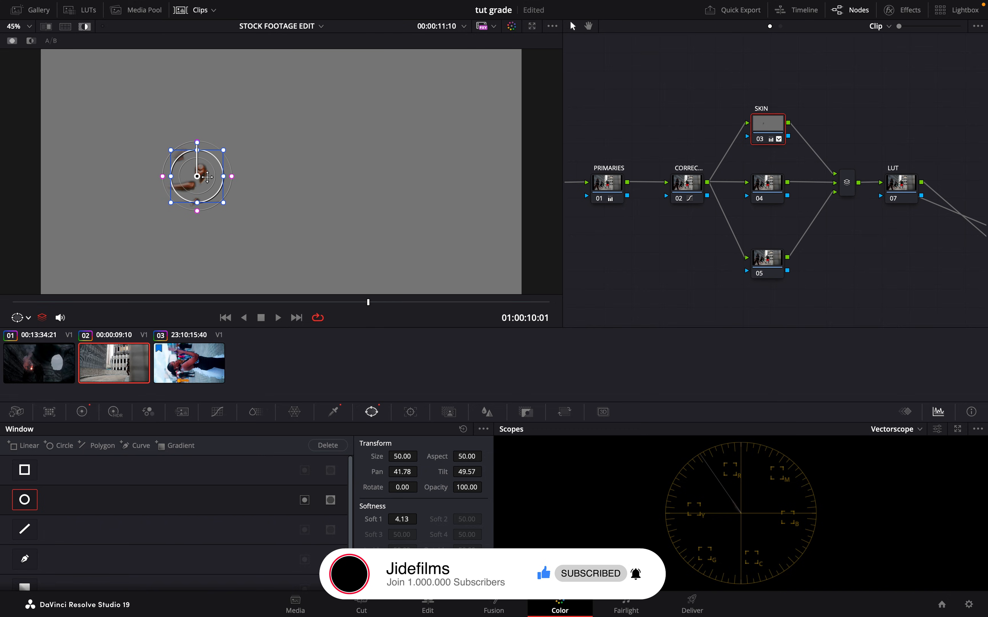
{"action": "scroll", "coordinate": [205, 175], "scroll_direction": "up", "scroll_amount": 3}
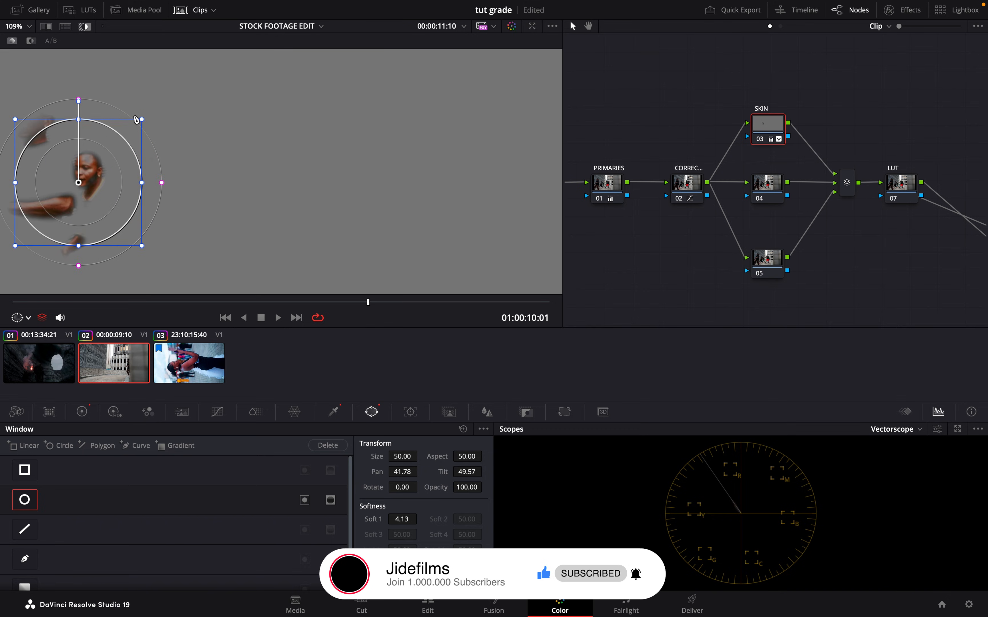
{"action": "left_click_drag", "start_coordinate": [141, 119], "coordinate": [155, 106]}
{"action": "scroll", "coordinate": [130, 186], "scroll_direction": "down", "scroll_amount": 2}
{"action": "scroll", "coordinate": [131, 186], "scroll_direction": "up", "scroll_amount": 5}
{"action": "scroll", "coordinate": [131, 186], "scroll_direction": "down", "scroll_amount": 4}
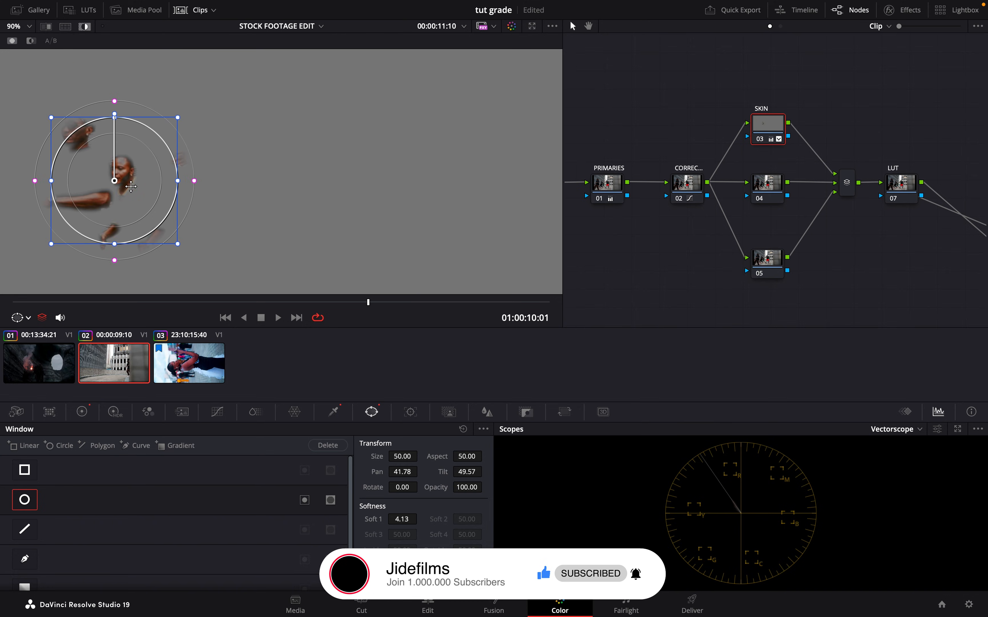
{"action": "scroll", "coordinate": [131, 202], "scroll_direction": "left", "scroll_amount": 5}
{"action": "scroll", "coordinate": [131, 202], "scroll_direction": "up", "scroll_amount": 4}
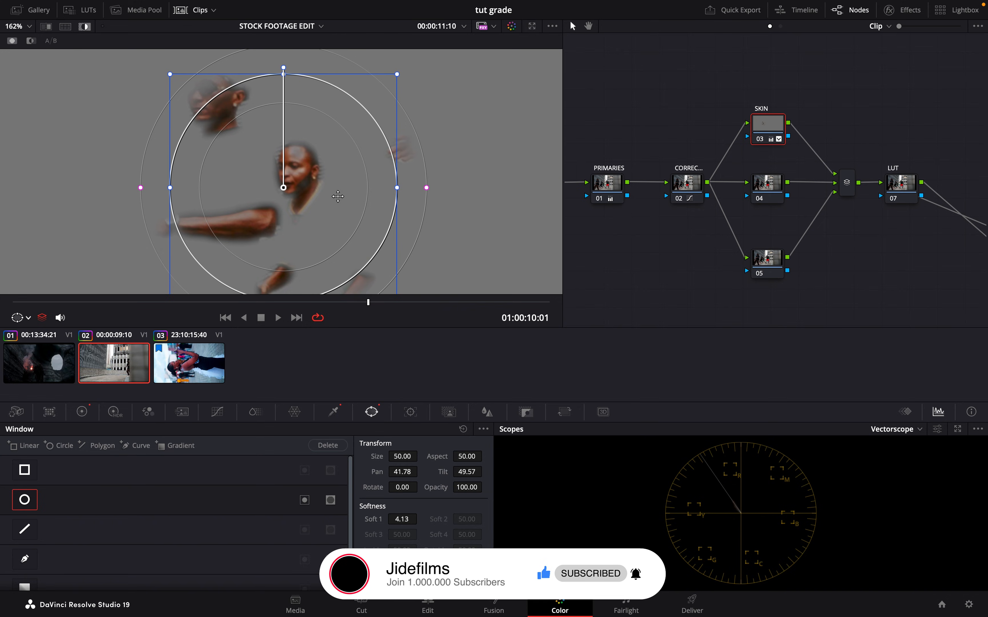
{"action": "left_click_drag", "start_coordinate": [397, 188], "coordinate": [377, 187]}
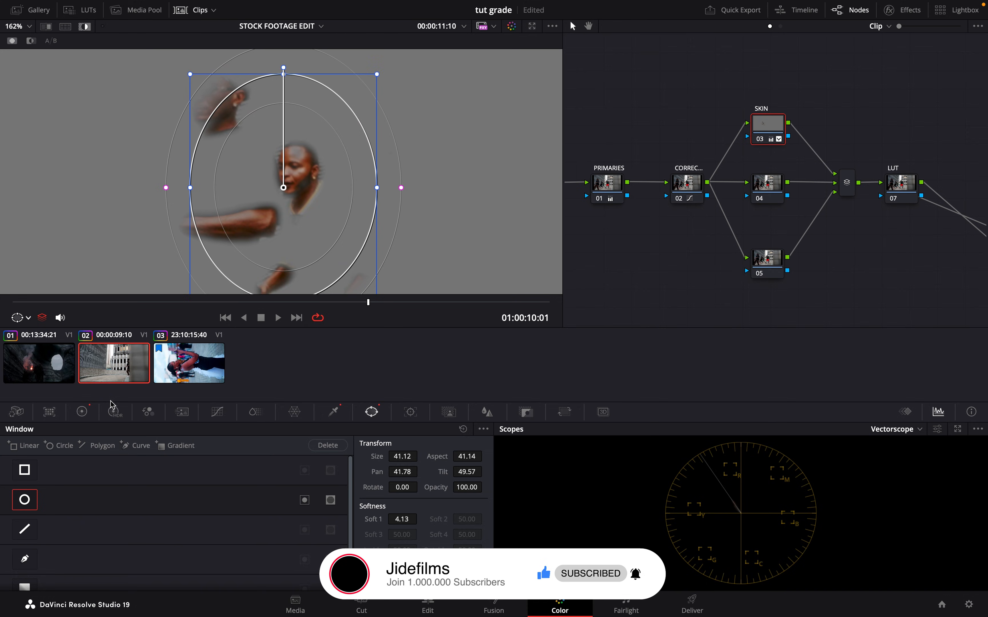
- Set the SKIN node's log wheel ranges to 0.125 low and 0.244 high, and compare the image with the node disabled and enabled
{"action": "left_click", "coordinate": [82, 411]}
{"action": "left_click_drag", "start_coordinate": [394, 445], "coordinate": [355, 457]}
{"action": "left_click_drag", "start_coordinate": [466, 446], "coordinate": [383, 450]}
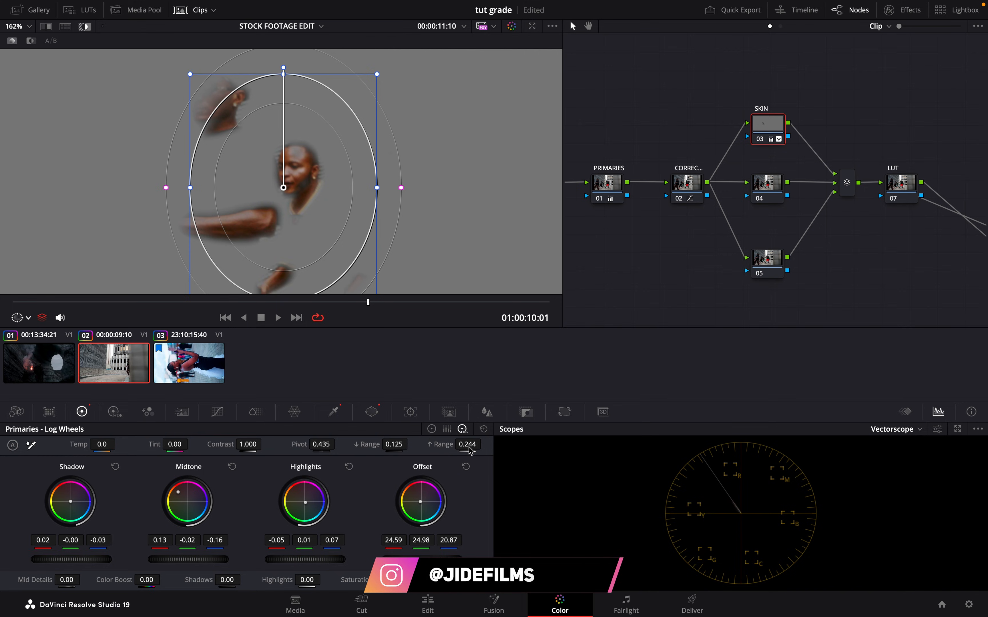
{"action": "key", "text": "shift+h"}
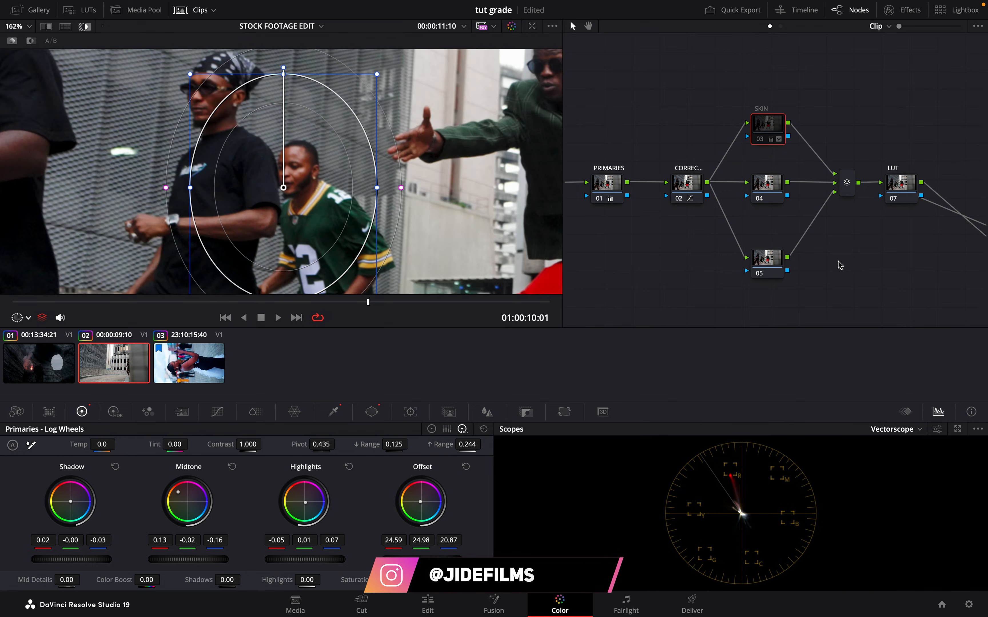
{"action": "key", "text": "shift+h"}
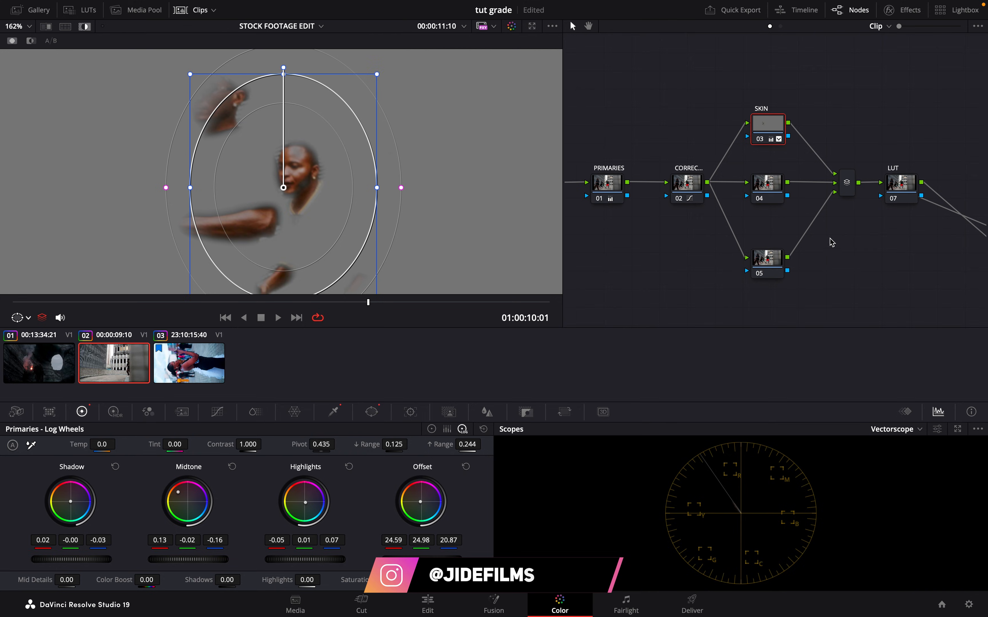
{"action": "key", "text": "shift+h"}
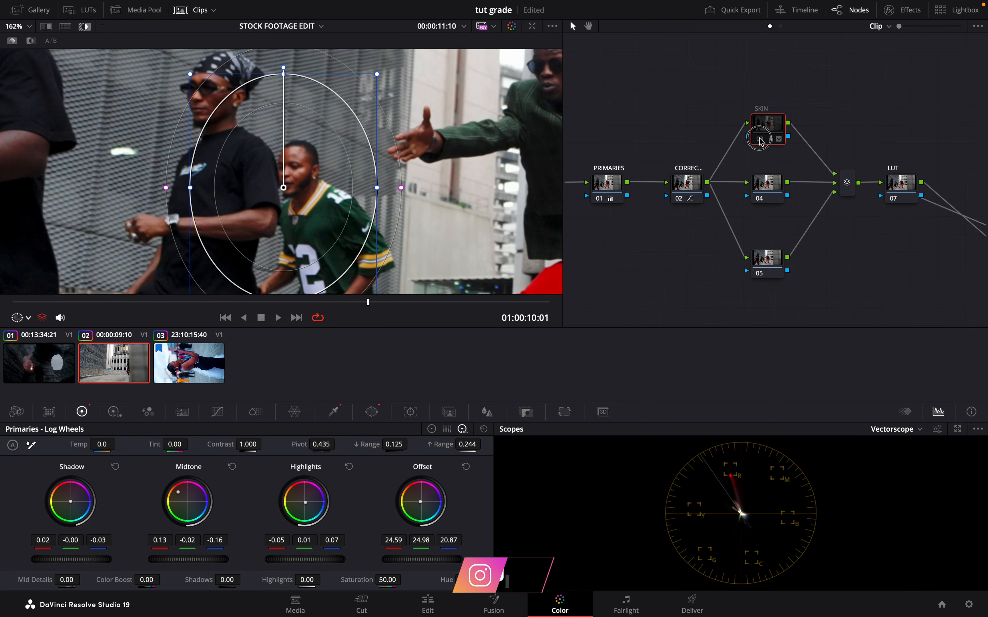
{"action": "key", "text": "shift+h"}
- Turn off the circular window, remove the highlight and compare the whole shot with the SKIN node disabled and enabled
{"action": "left_click", "coordinate": [371, 412]}
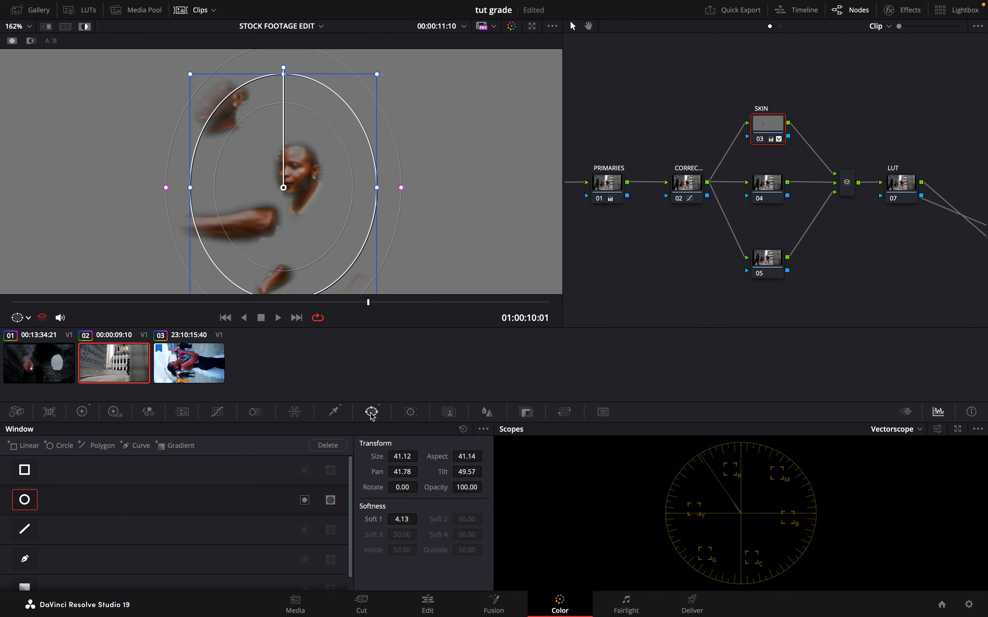
{"action": "left_click", "coordinate": [29, 503]}
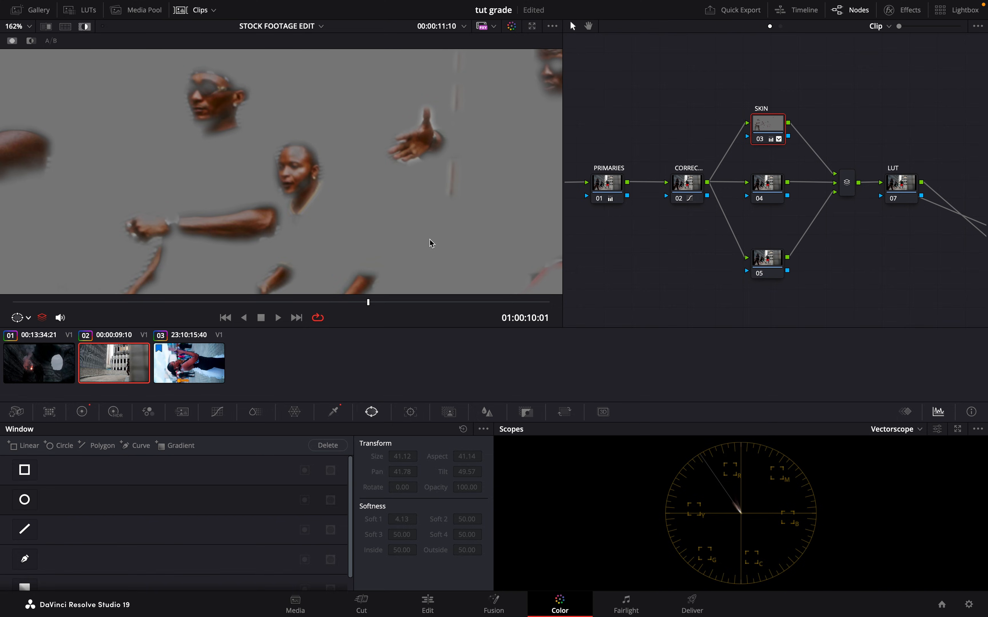
{"action": "key", "text": "shift+h"}
{"action": "scroll", "coordinate": [373, 184], "scroll_direction": "down", "scroll_amount": 2}
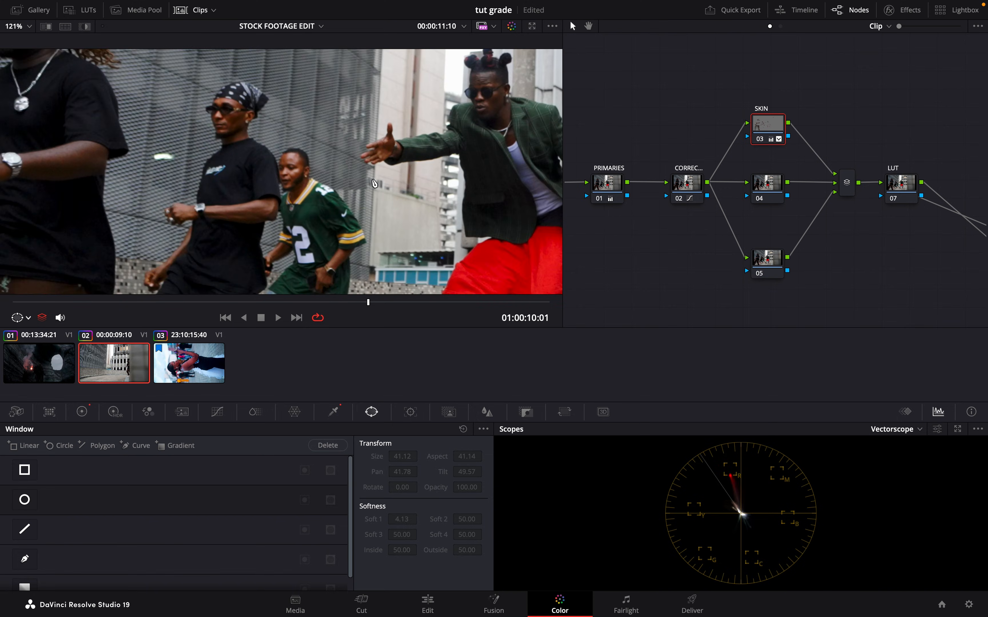
{"action": "left_click", "coordinate": [760, 140]}
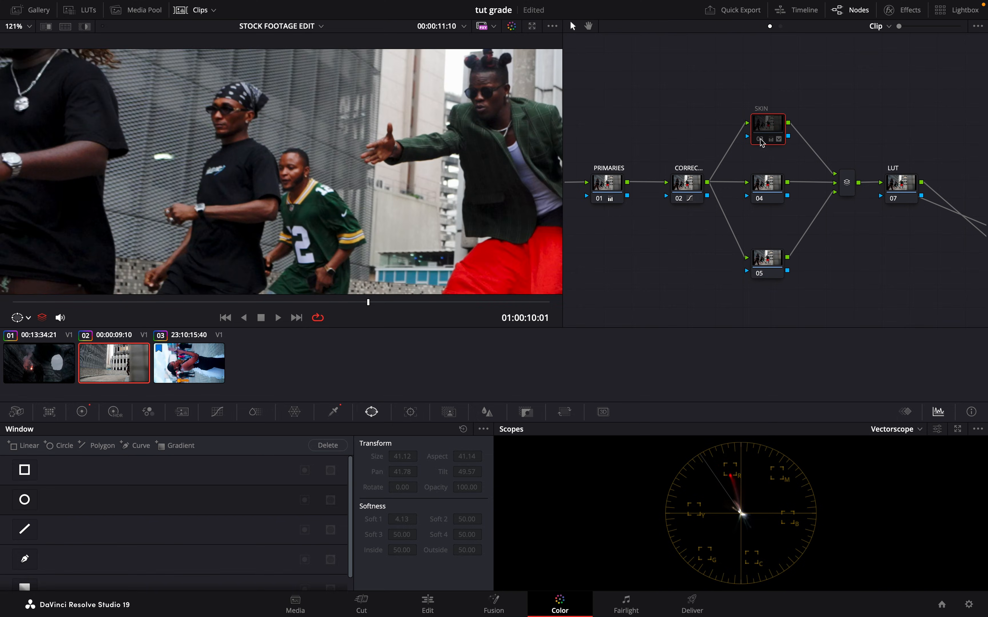
{"action": "left_click", "coordinate": [760, 140]}
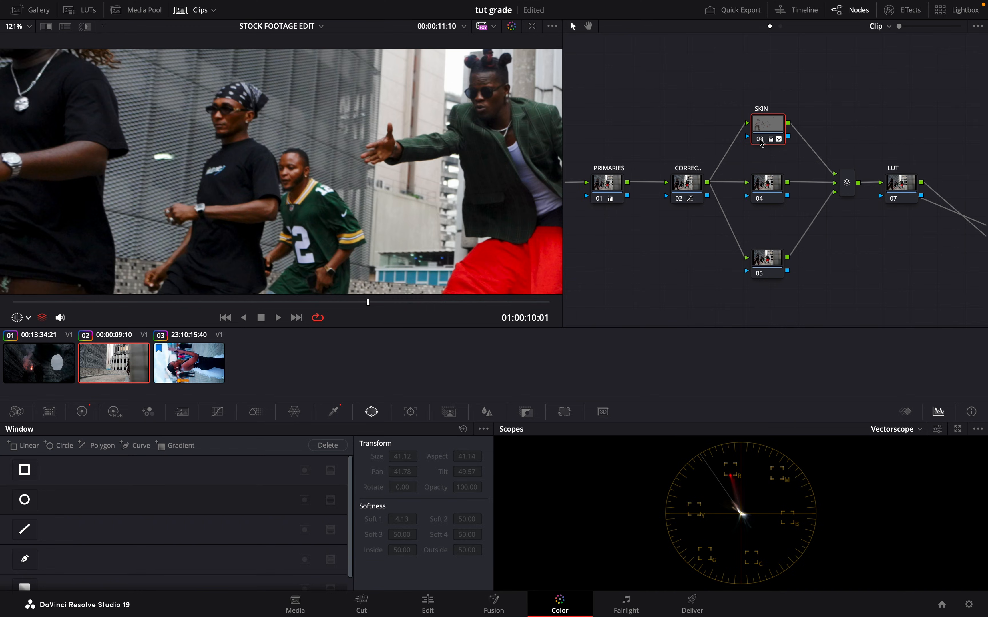
{"action": "left_click", "coordinate": [760, 140]}
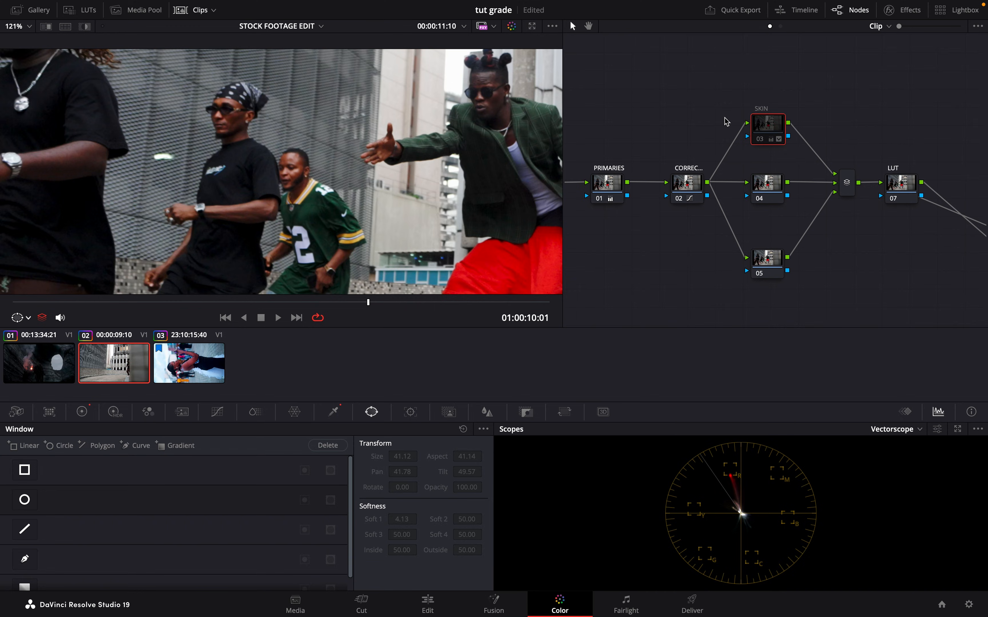
{"action": "left_click", "coordinate": [764, 139]}
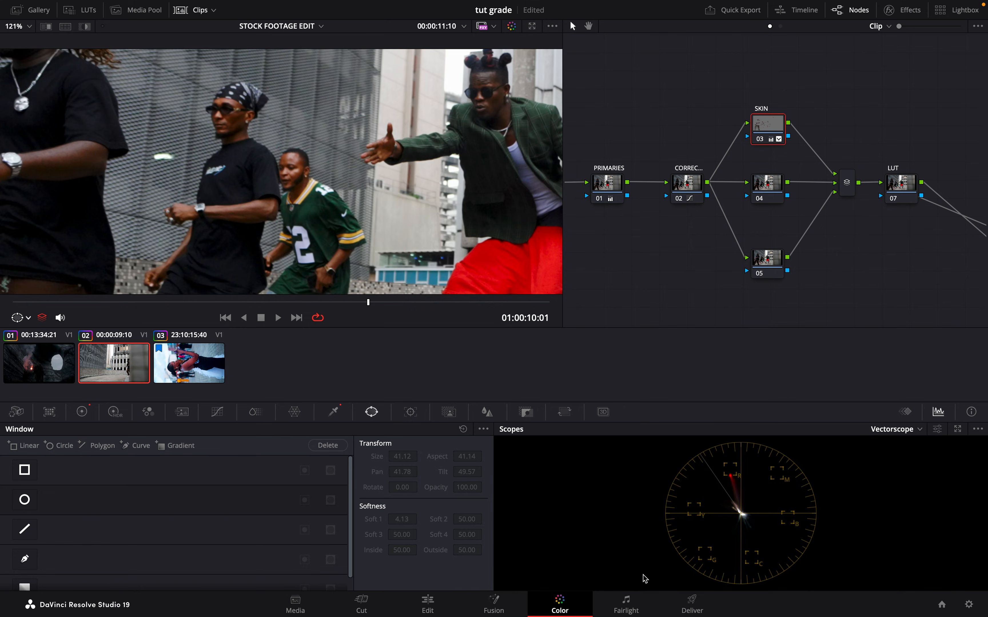
- With the skin highlighted, set the SKIN node's Offset to 25.17, 24.78, 20.85 and its log ranges to 0.235 low and 0.324 high, then compare
{"action": "key", "text": "shift+h"}
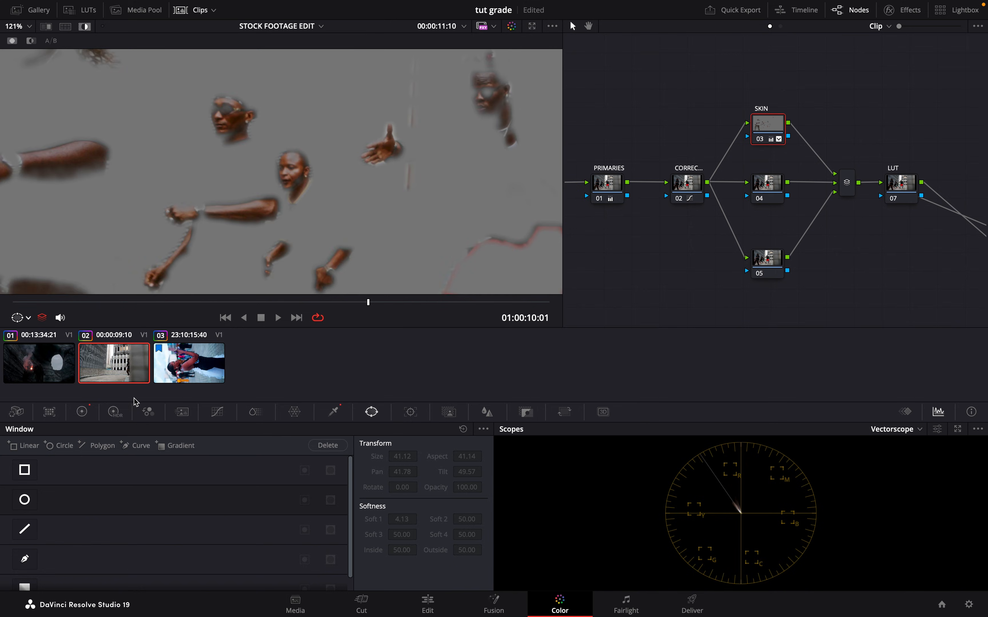
{"action": "left_click", "coordinate": [83, 412]}
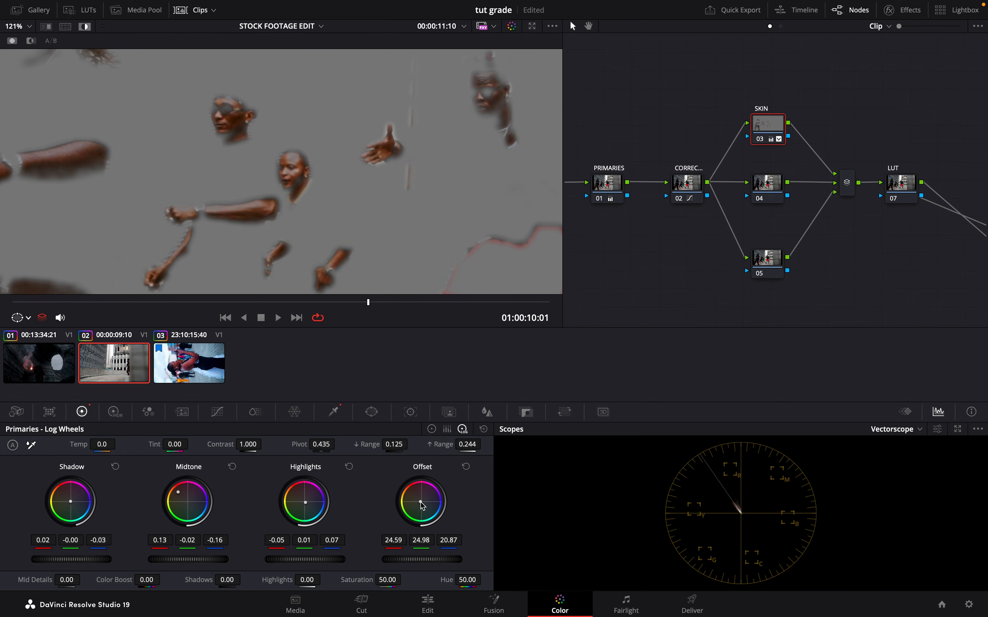
{"action": "left_click_drag", "start_coordinate": [421, 503], "coordinate": [420, 501]}
{"action": "left_click_drag", "start_coordinate": [389, 445], "coordinate": [389, 446]}
{"action": "mouse_move", "coordinate": [479, 449]}
{"action": "left_mouse_down"}
{"action": "mouse_move", "coordinate": [492, 446]}
{"action": "mouse_move", "coordinate": [472, 448]}
{"action": "left_mouse_up"}
{"action": "key", "text": "shift+h"}
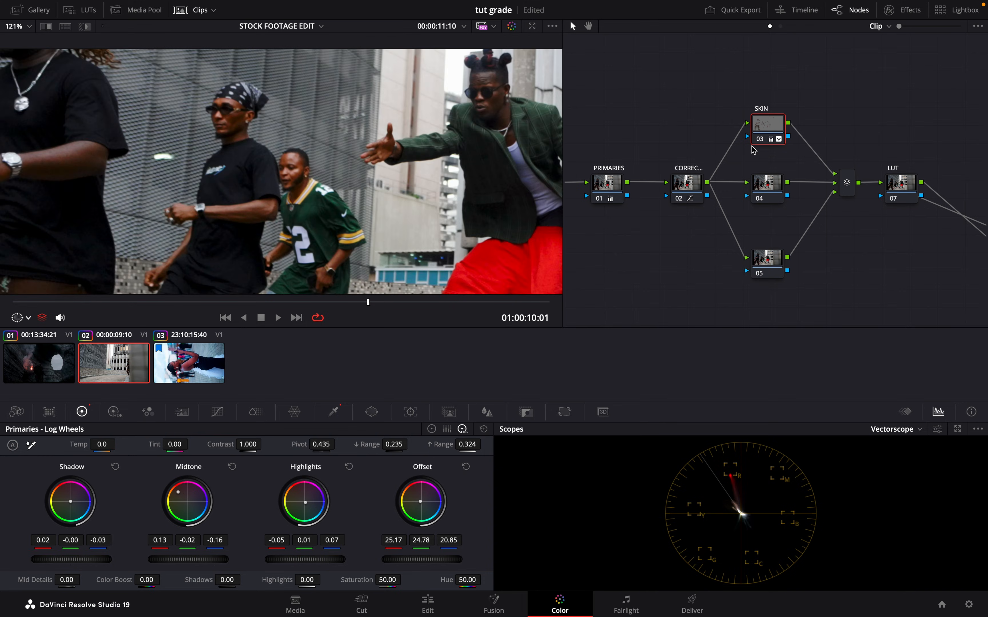
{"action": "left_click", "coordinate": [760, 139]}
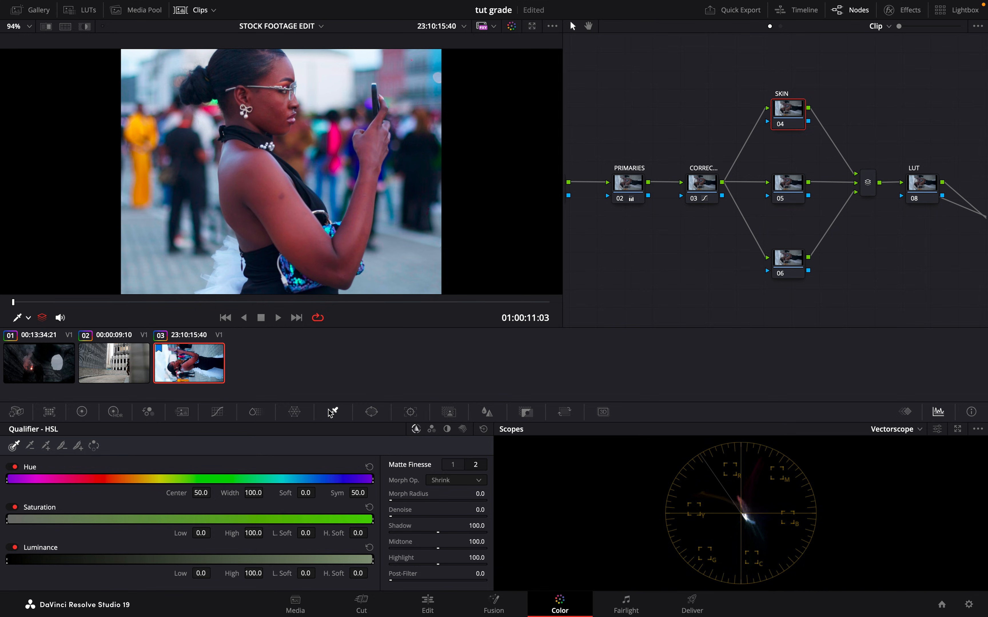
- On clip 03's SKIN node, sample the woman's forehead with the qualifier, highlight the selection and raise the matte Denoise
{"action": "left_click", "coordinate": [281, 75]}
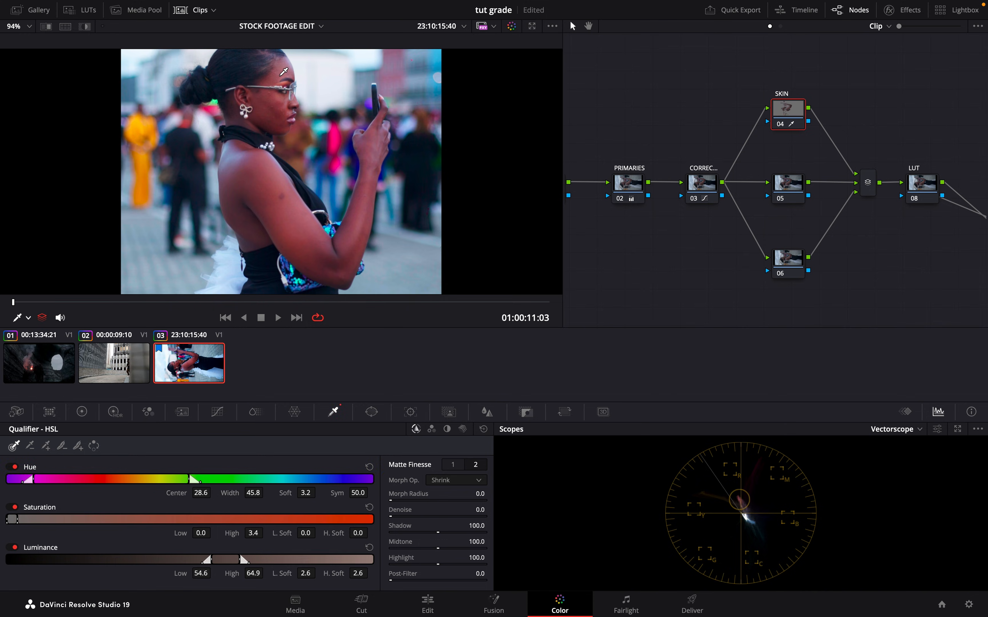
{"action": "key", "text": "shift+h"}
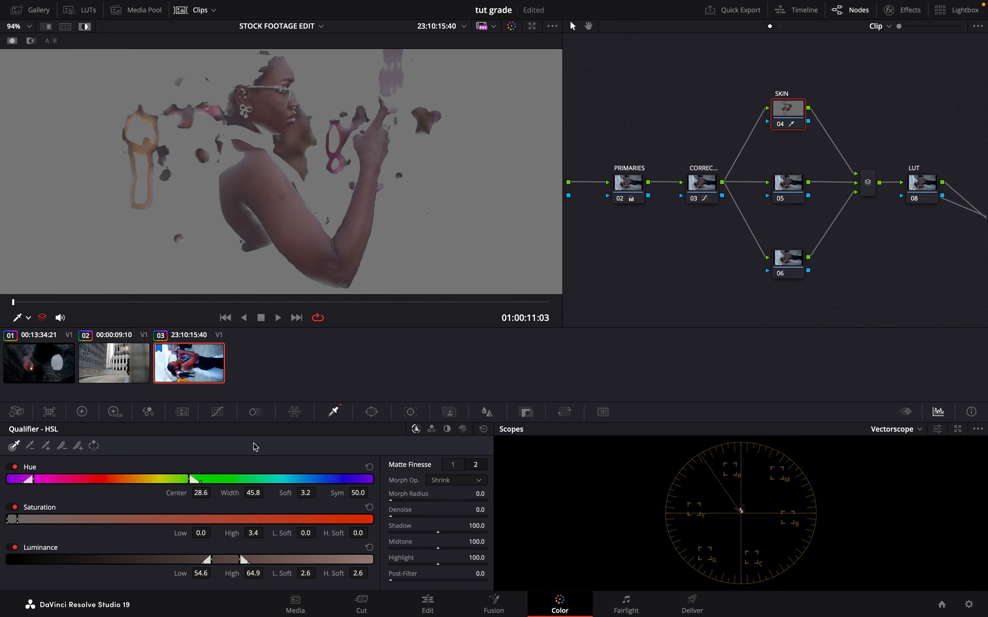
{"action": "scroll", "coordinate": [323, 143], "scroll_direction": "down", "scroll_amount": 3}
{"action": "scroll", "coordinate": [323, 143], "scroll_direction": "up", "scroll_amount": 3}
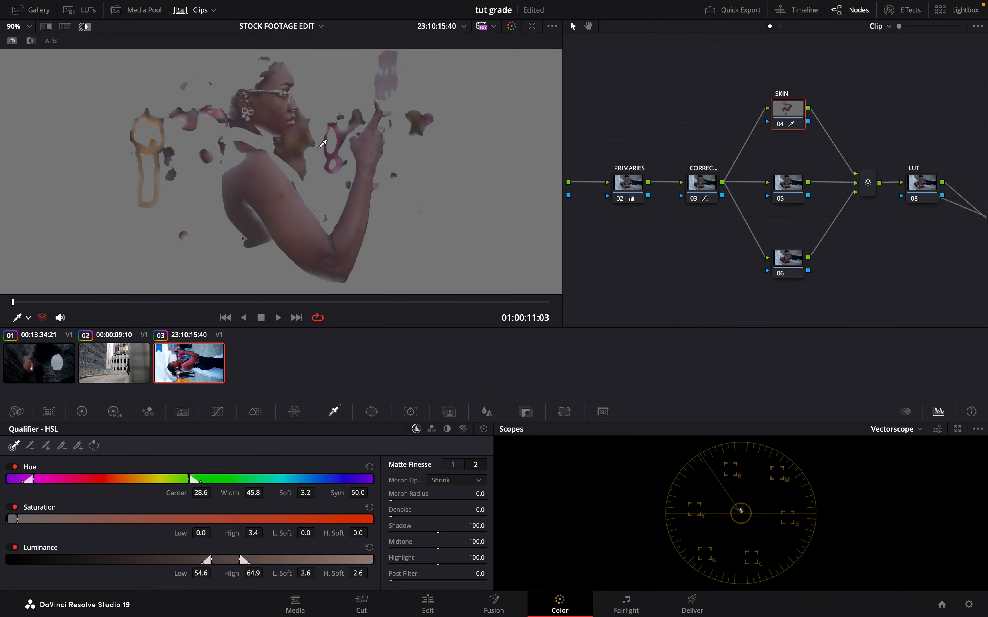
{"action": "scroll", "coordinate": [323, 143], "scroll_direction": "down", "scroll_amount": 3}
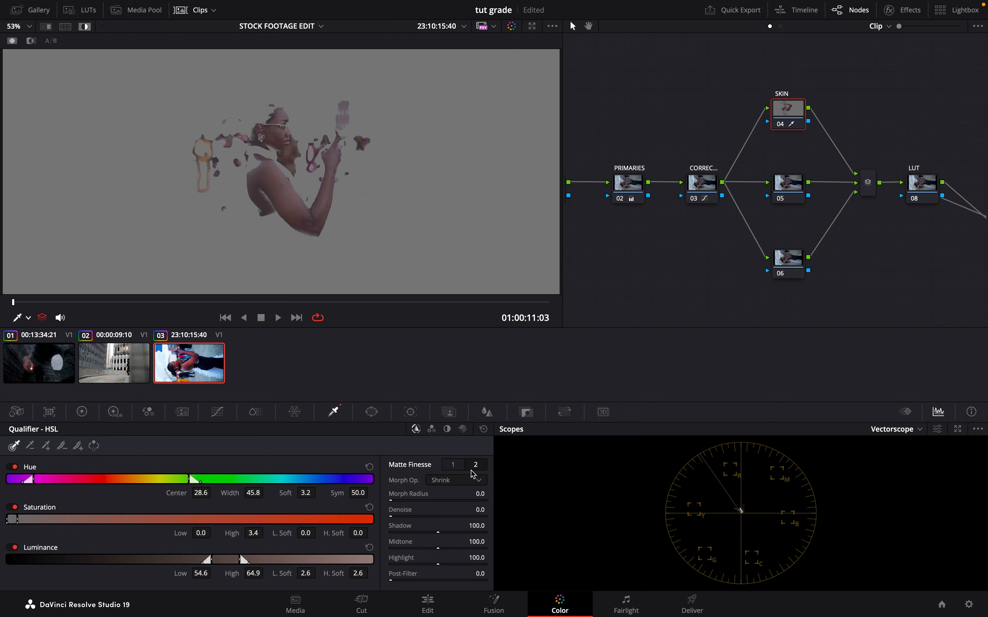
{"action": "left_click_drag", "start_coordinate": [395, 519], "coordinate": [449, 519]}
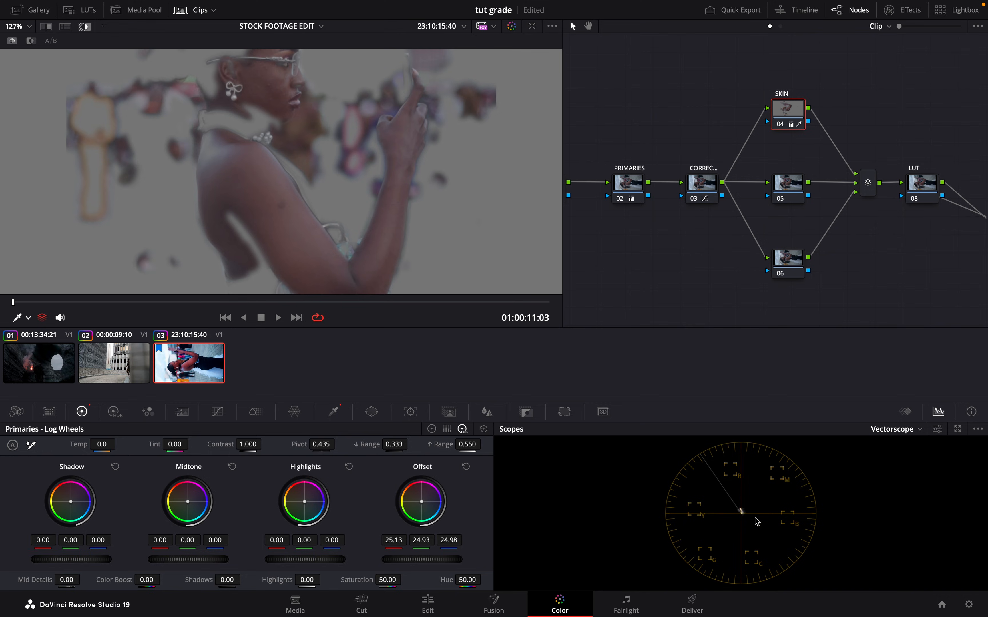
- Check the Vectorscope's Show Skin Tone Indicator setting by switching it off and on again
{"action": "left_click", "coordinate": [937, 429]}
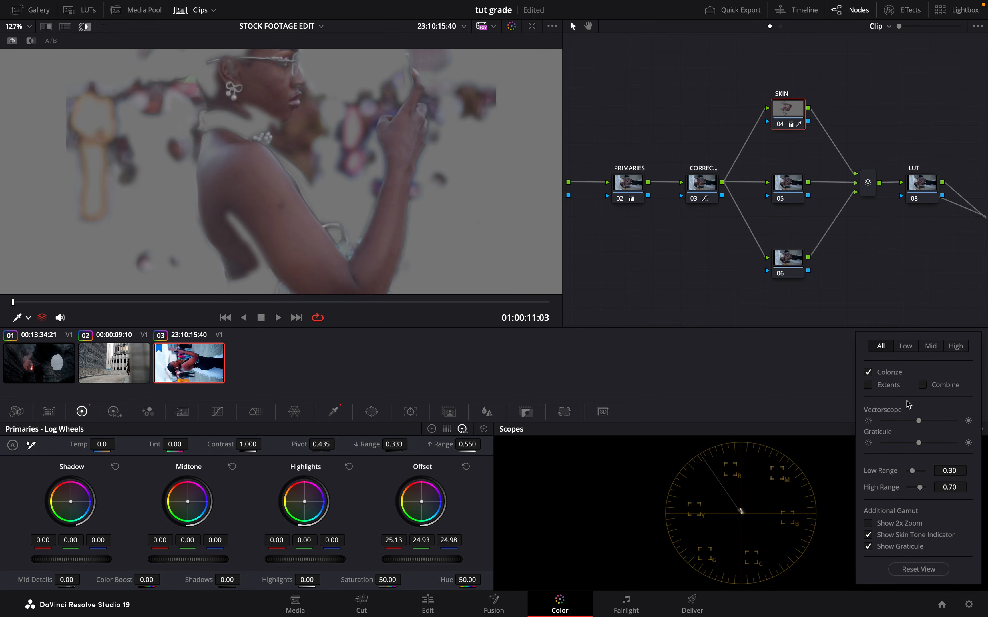
{"action": "left_click", "coordinate": [813, 516]}
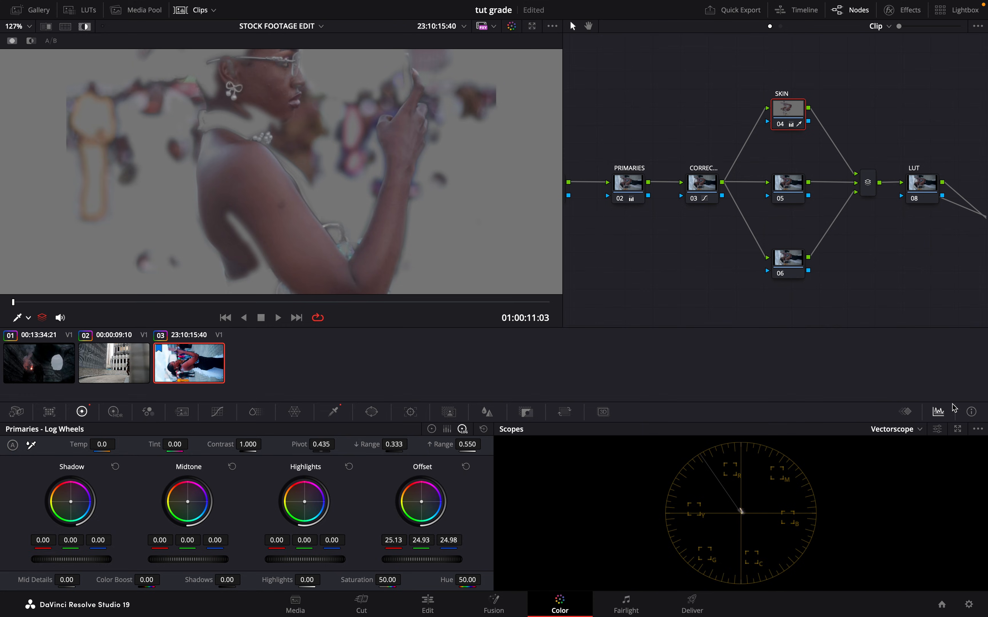
{"action": "left_click", "coordinate": [937, 429]}
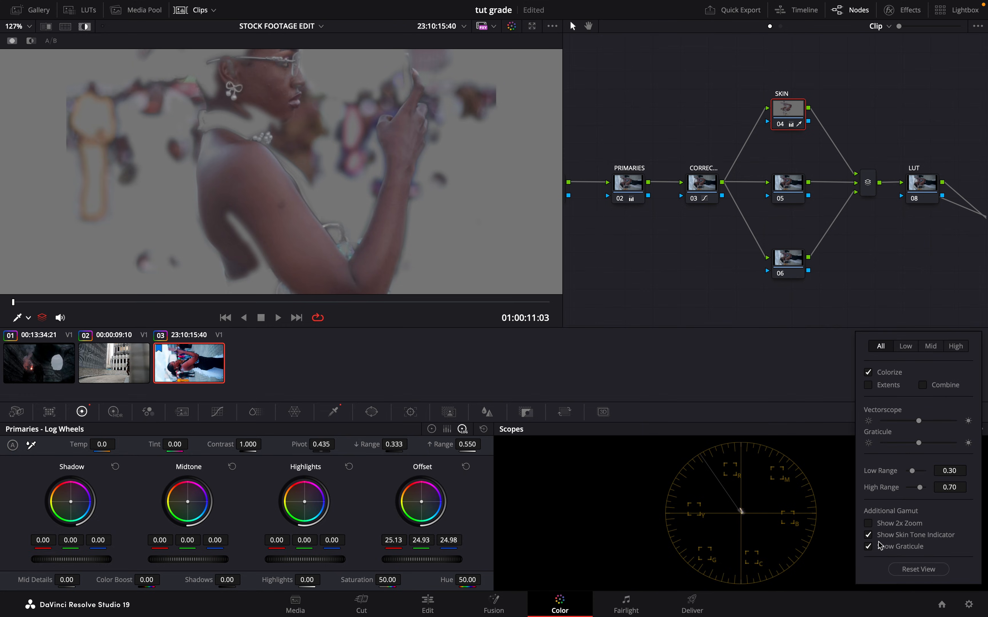
{"action": "left_click", "coordinate": [869, 538]}
{"action": "left_click", "coordinate": [869, 538]}
{"action": "left_click", "coordinate": [810, 489]}
- Set the SKIN node's Offset to 25.43, 25.34, 19.98, Midtone to 0.15, -0.03, -0.17, Shadow to 0.02, -0.00, -0.03 and Highlights to -0.06, 0.01, 0.06
{"action": "left_click_drag", "start_coordinate": [421, 502], "coordinate": [406, 503]}
{"action": "left_click_drag", "start_coordinate": [188, 505], "coordinate": [81, 391]}
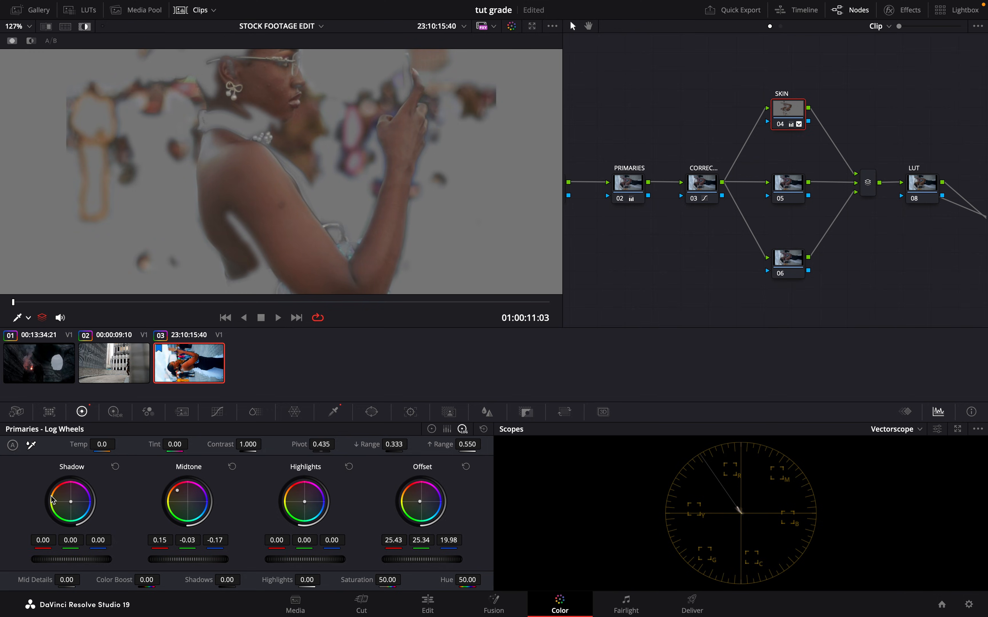
{"action": "left_click_drag", "start_coordinate": [70, 503], "coordinate": [71, 502]}
{"action": "left_click_drag", "start_coordinate": [309, 506], "coordinate": [308, 507]}
{"action": "key", "text": "shift+h"}
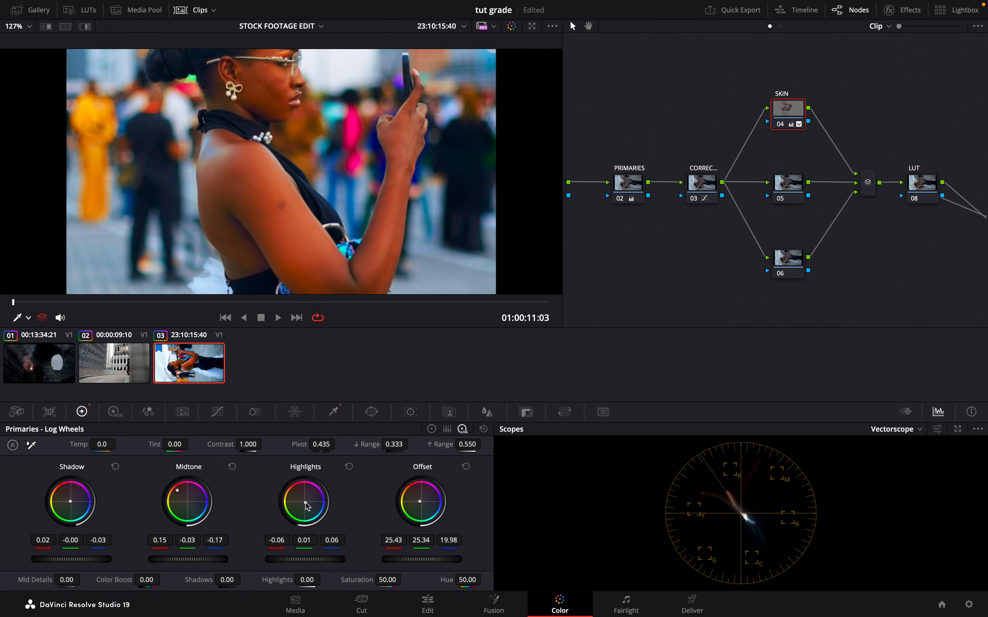
- Compare the woman's skin tone in the full frame with the SKIN node disabled and enabled
{"action": "scroll", "coordinate": [373, 133], "scroll_direction": "down", "scroll_amount": 5}
{"action": "scroll", "coordinate": [373, 132], "scroll_direction": "down", "scroll_amount": 3}
{"action": "scroll", "coordinate": [373, 131], "scroll_direction": "up", "scroll_amount": 3}
{"action": "left_click", "coordinate": [781, 124]}
{"action": "left_click", "coordinate": [781, 124]}
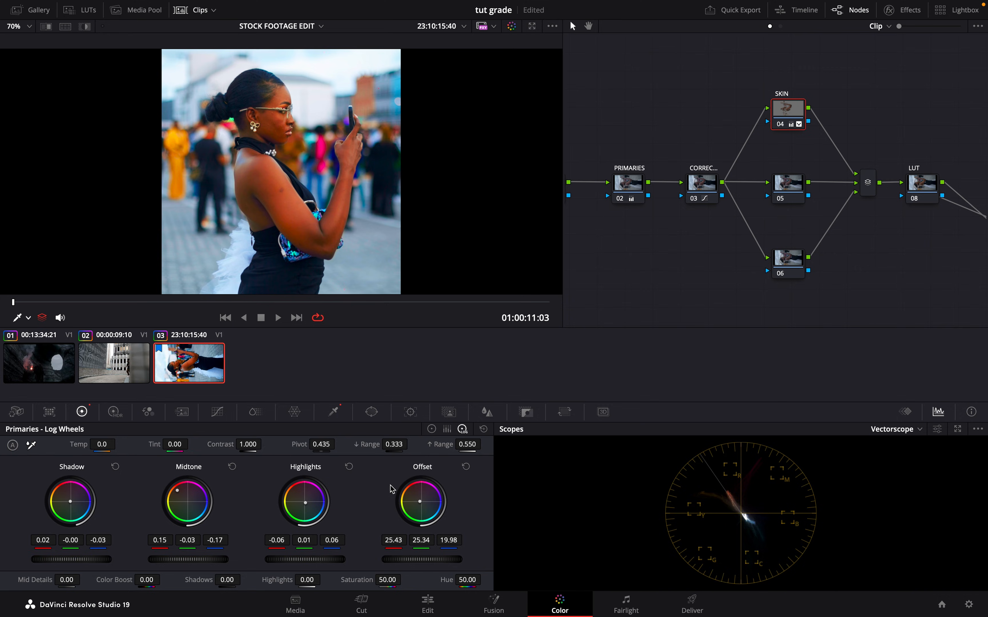
- Refine the SKIN node's ranges to 0.398 low and 0.340 high, Offset to 26.01, 25.12, 20.14, and its saturation, checking the frame at 01:00:14:22
{"action": "left_click_drag", "start_coordinate": [469, 445], "coordinate": [412, 449]}
{"action": "left_click_drag", "start_coordinate": [347, 302], "coordinate": [300, 303]}
{"action": "scroll", "coordinate": [330, 217], "scroll_direction": "up", "scroll_amount": 5}
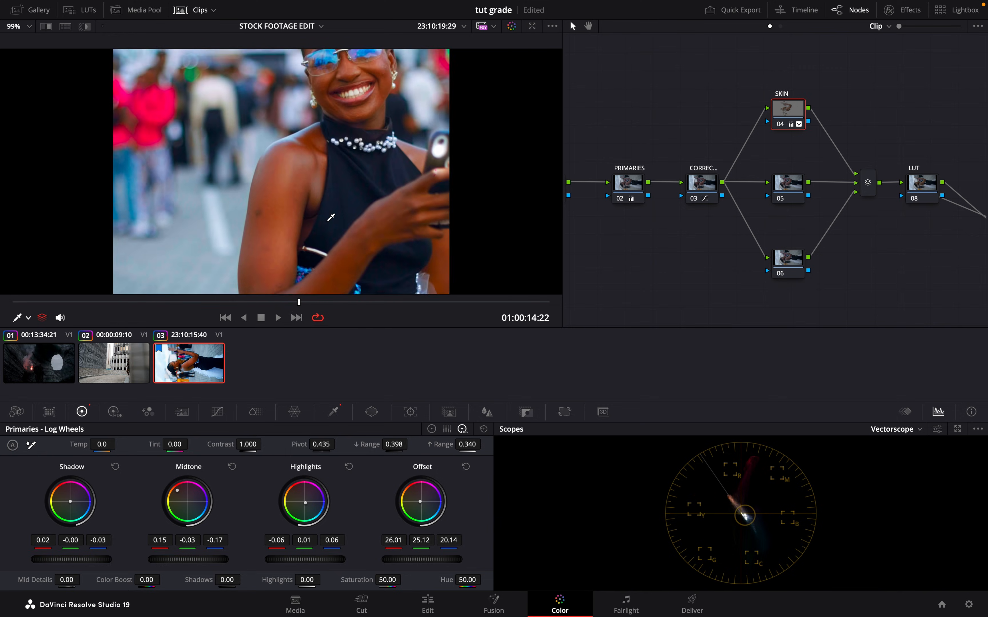
{"action": "scroll", "coordinate": [331, 218], "scroll_direction": "down", "scroll_amount": 4}
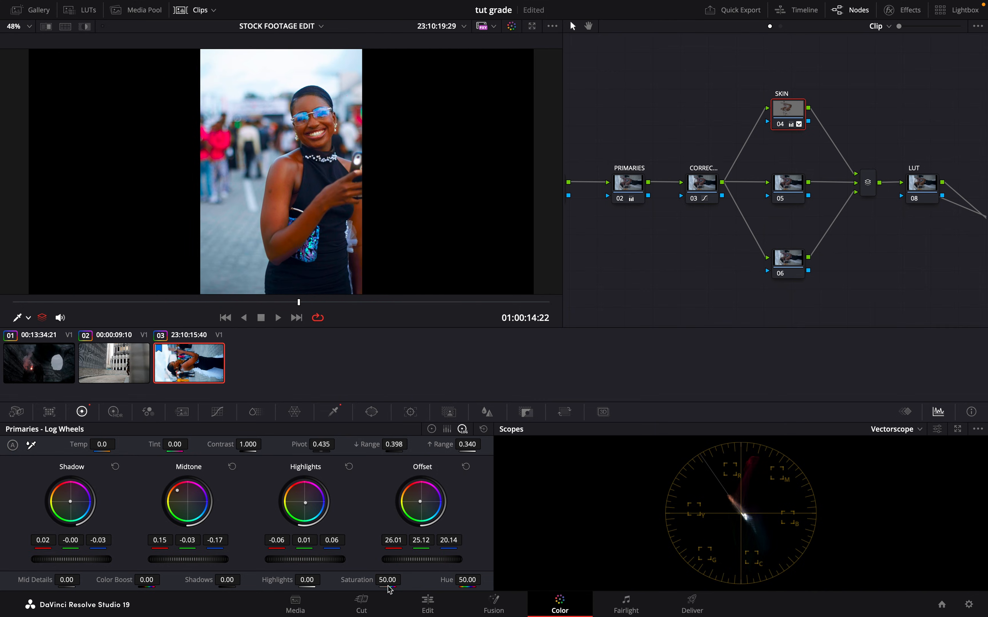
{"action": "mouse_move", "coordinate": [386, 580]}
{"action": "left_mouse_down"}
{"action": "mouse_move", "coordinate": [337, 580]}
{"action": "mouse_move", "coordinate": [386, 579]}
{"action": "left_mouse_up"}
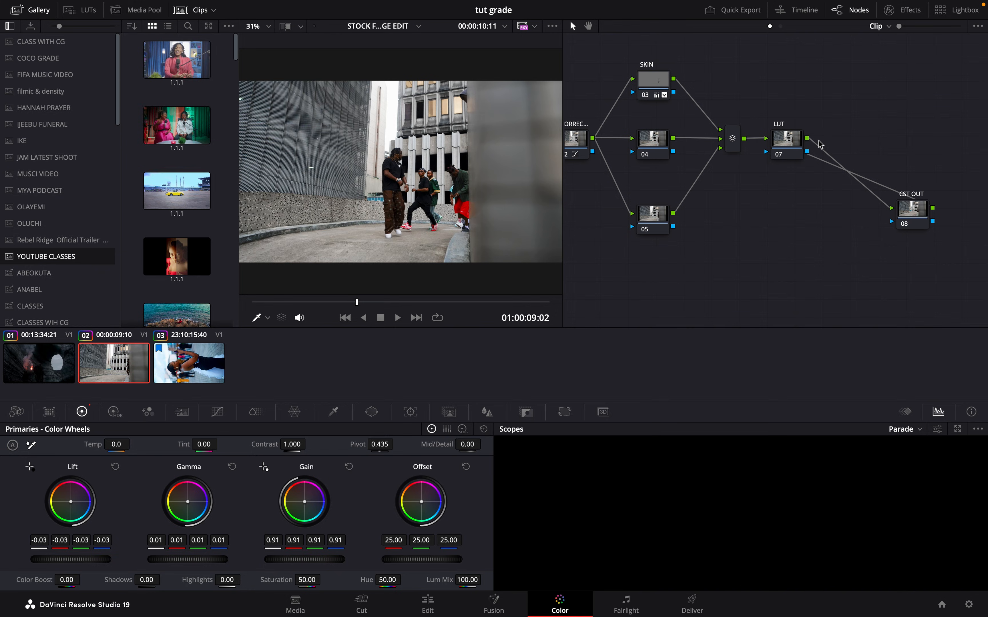
- Examine the cave clip's node tree from CST IN through to CST OUT, with its LUT node selected
{"action": "left_click", "coordinate": [195, 355]}
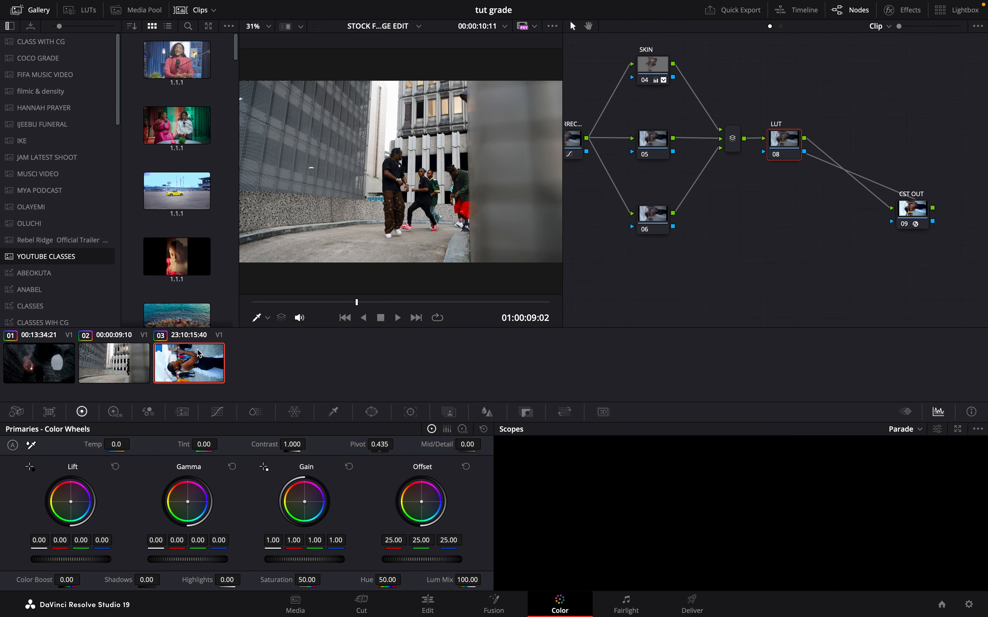
{"action": "left_click", "coordinate": [70, 357]}
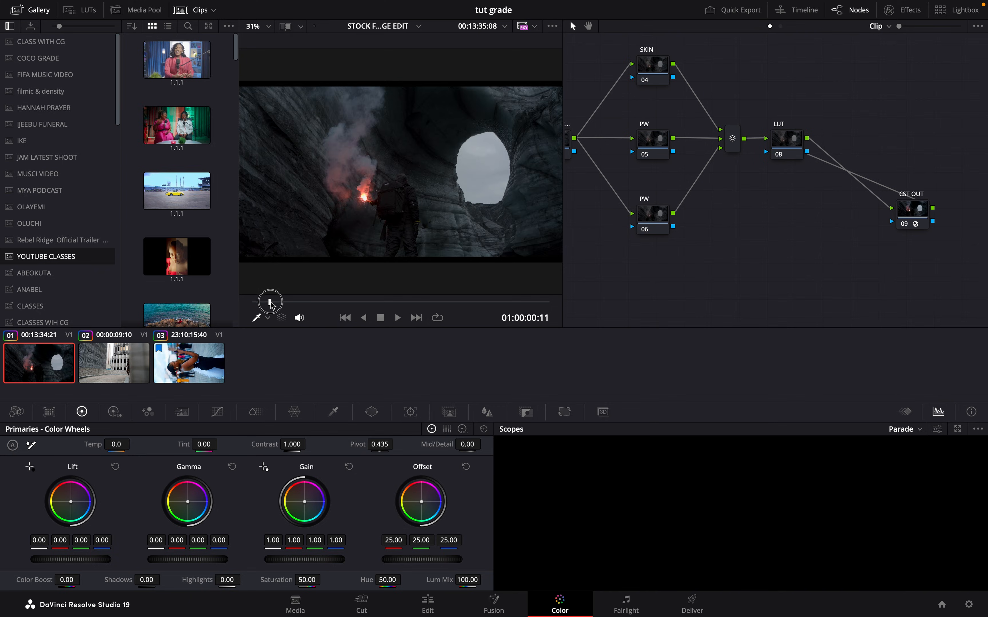
{"action": "left_click", "coordinate": [797, 145]}
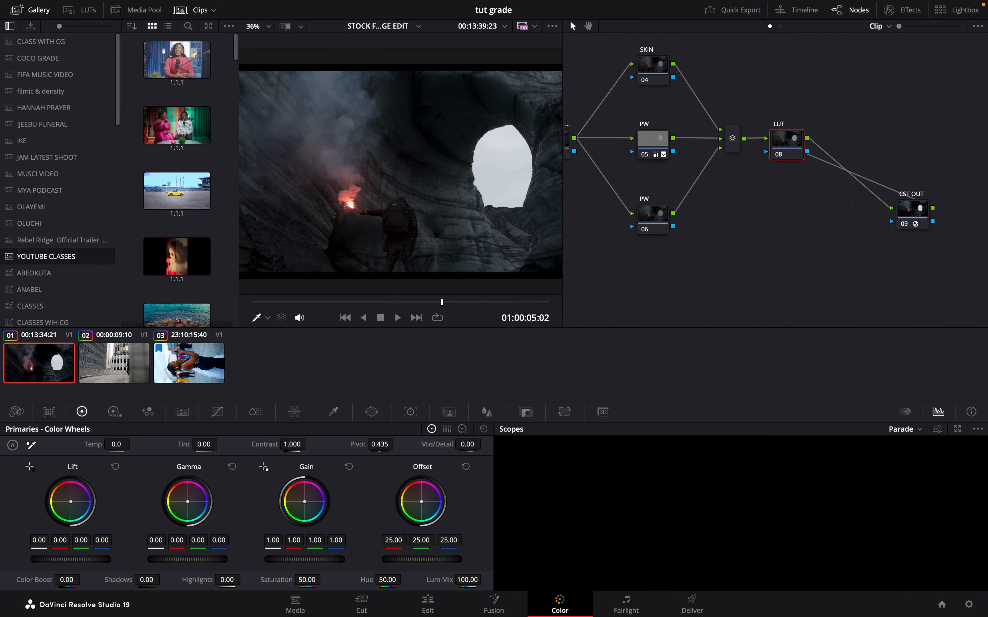
{"action": "scroll", "coordinate": [742, 188], "scroll_direction": "left", "scroll_amount": 5}
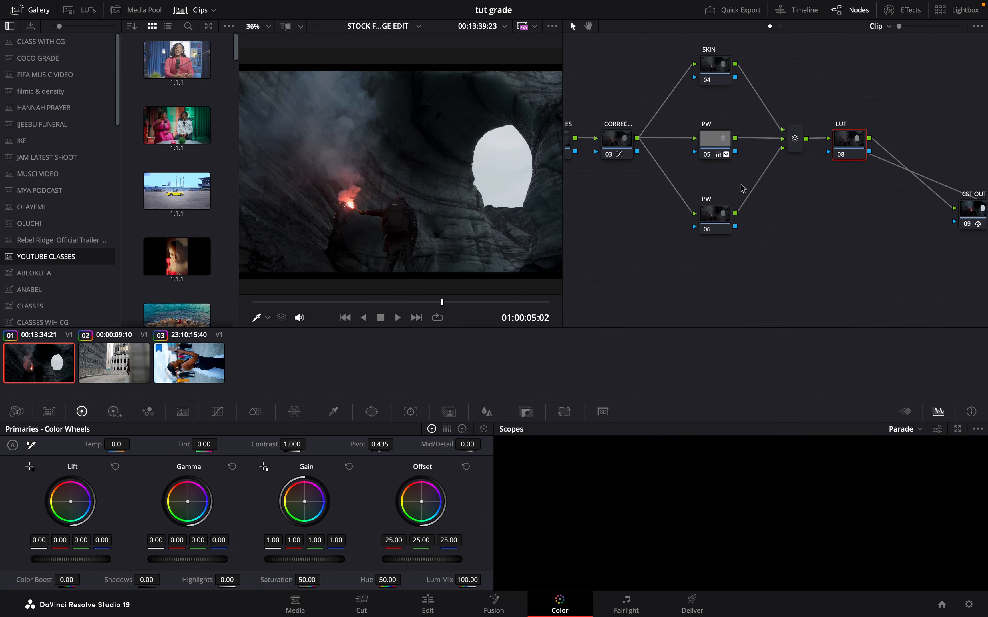
{"action": "scroll", "coordinate": [743, 188], "scroll_direction": "right", "scroll_amount": 3}
{"action": "scroll", "coordinate": [742, 189], "scroll_direction": "left", "scroll_amount": 5}
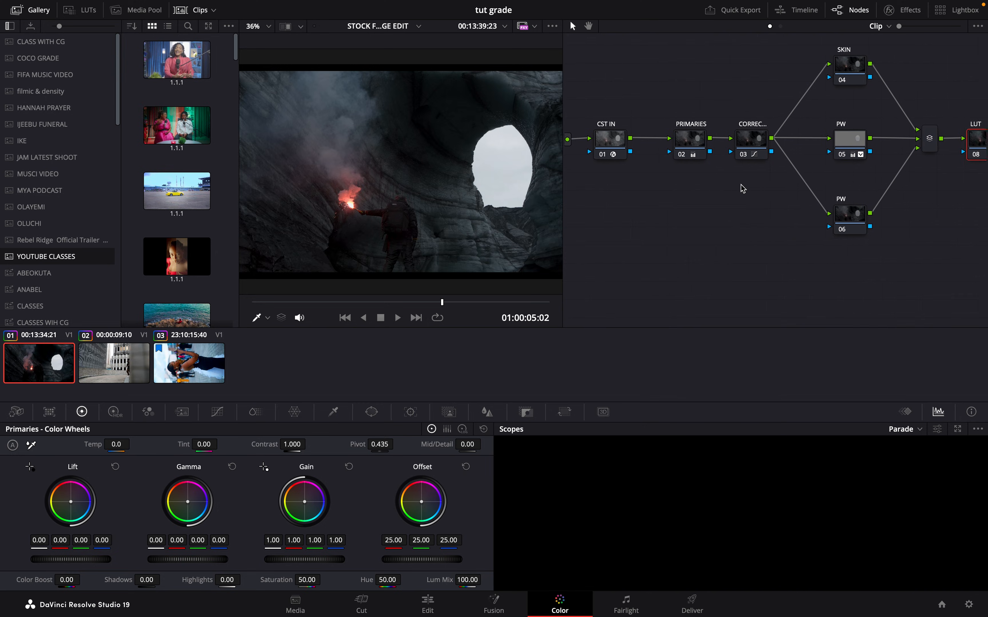
{"action": "scroll", "coordinate": [743, 189], "scroll_direction": "right", "scroll_amount": 6}
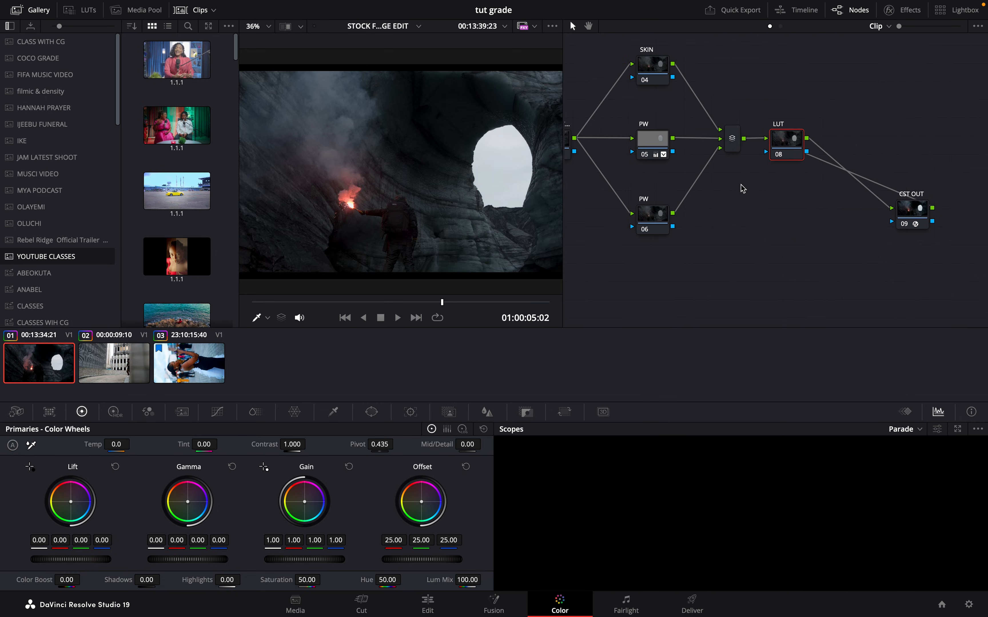
- Insert a serial node between the layer mixer and the LUT node, lining the two nodes up side by side
{"action": "left_click_drag", "start_coordinate": [789, 148], "coordinate": [853, 147]}
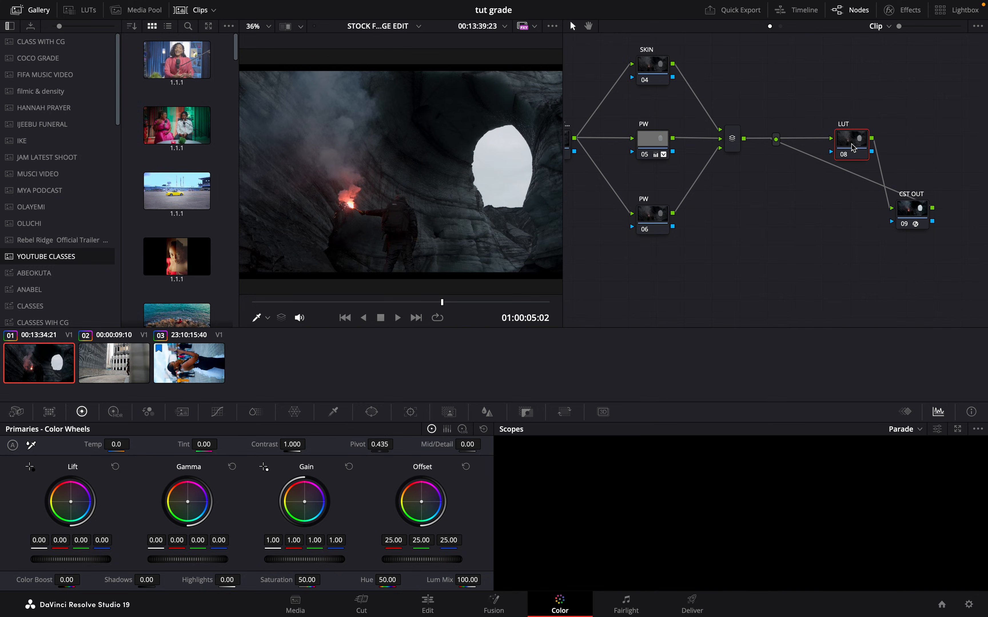
{"action": "key", "text": "shift+s"}
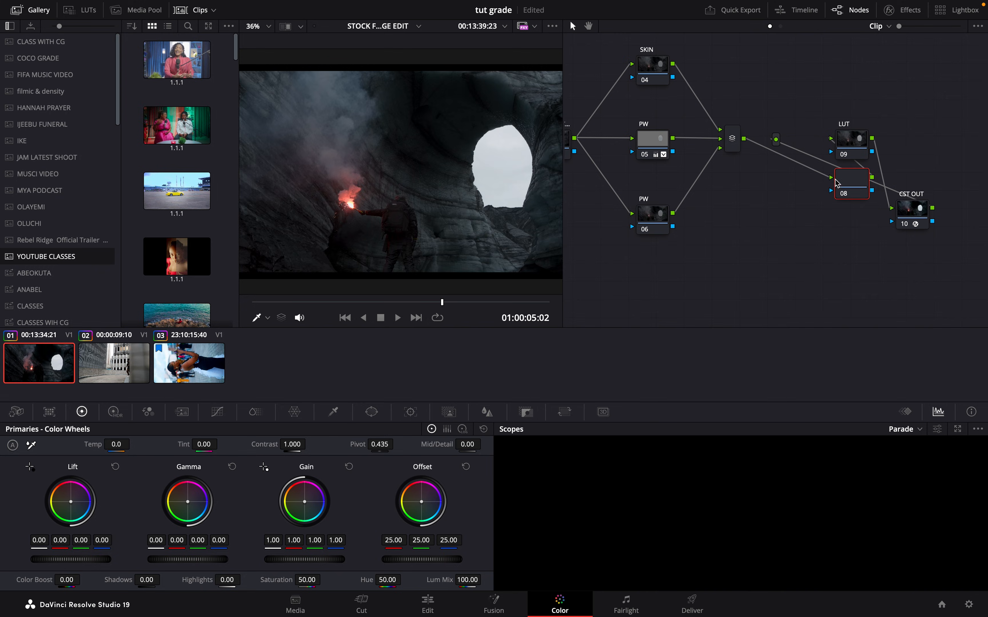
{"action": "left_click_drag", "start_coordinate": [856, 192], "coordinate": [791, 155]}
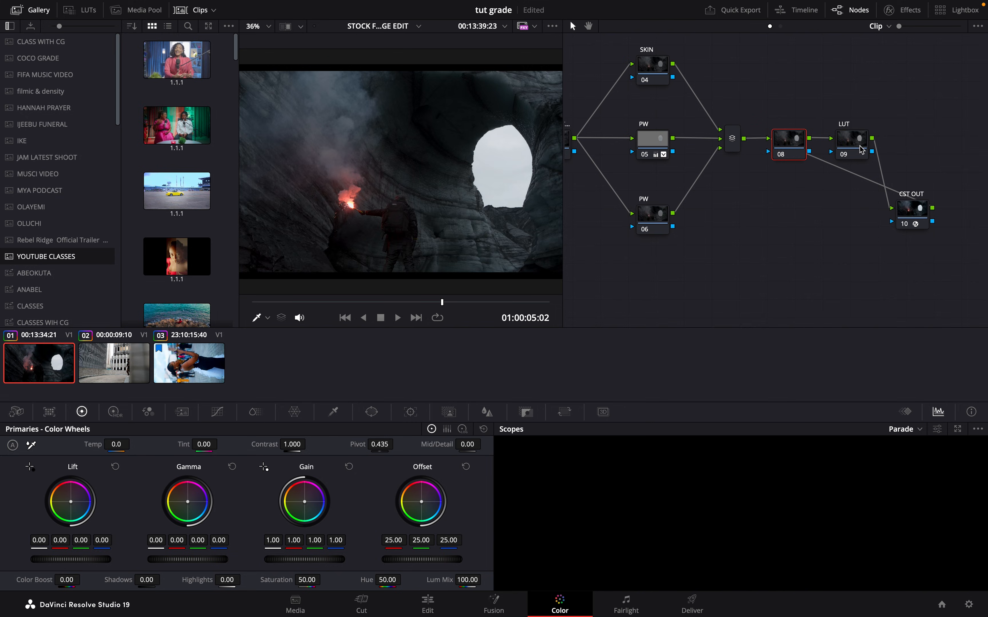
{"action": "left_click_drag", "start_coordinate": [860, 150], "coordinate": [852, 149]}
- Label the new node before the LUT node with a name beginning "CST FOR"
{"action": "left_click", "coordinate": [791, 148]}
{"action": "right_click", "coordinate": [793, 149]}
{"action": "left_click", "coordinate": [818, 165]}
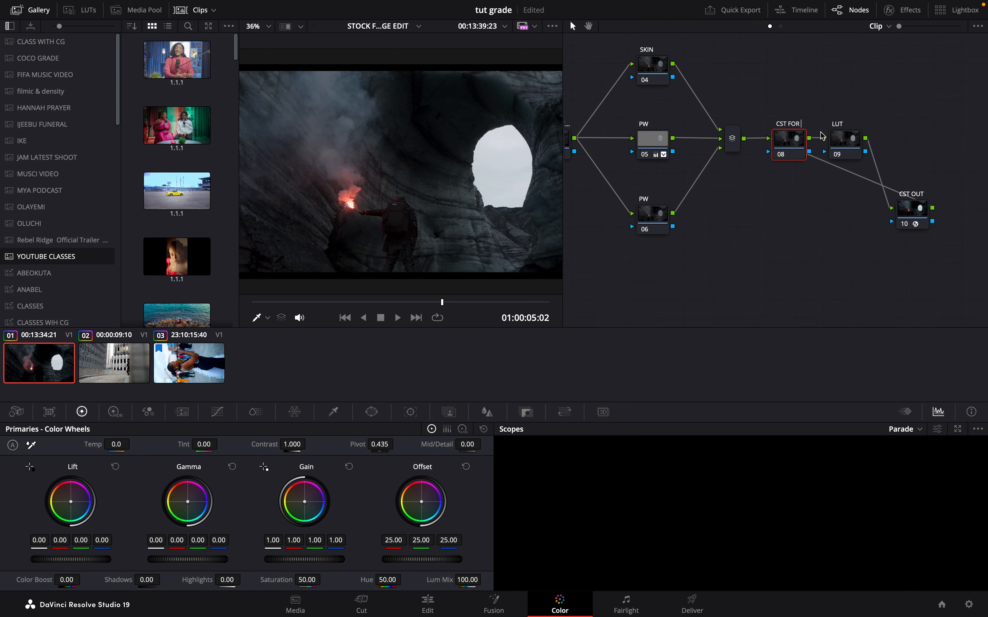
{"action": "left_click", "coordinate": [849, 140]}
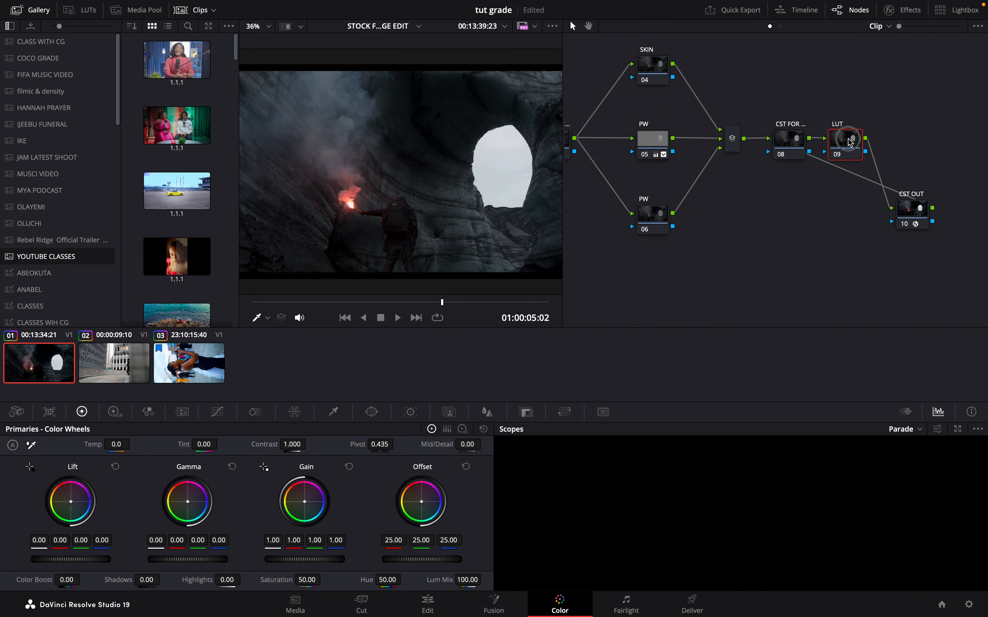
- Combine the CST FOR and LUT nodes of the cave clip into a compound node
{"action": "left_click_drag", "start_coordinate": [843, 116], "coordinate": [772, 137]}
{"action": "right_click", "coordinate": [793, 149]}
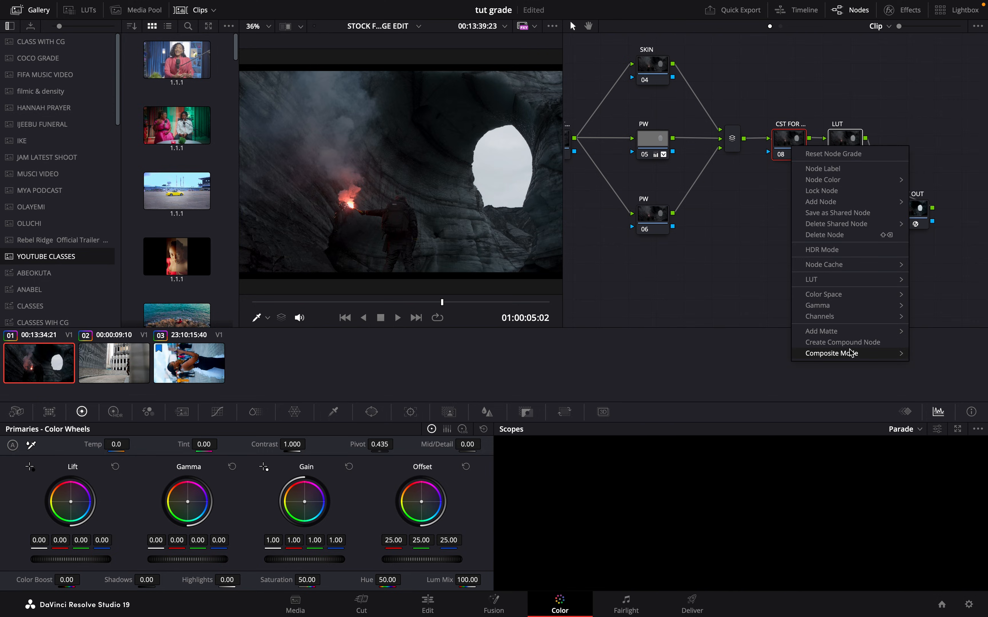
{"action": "left_click", "coordinate": [857, 347]}
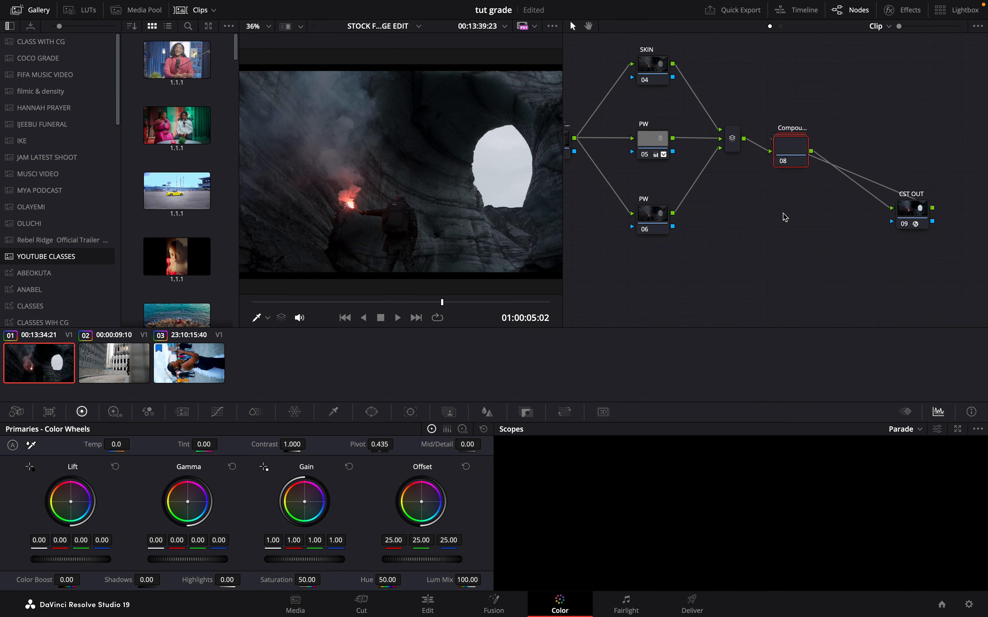
- Open the compound node and apply a Color Space Transform effect to its CST FOR node
{"action": "double_click", "coordinate": [801, 157]}
{"action": "scroll", "coordinate": [733, 266], "scroll_direction": "right", "scroll_amount": 5}
{"action": "left_click", "coordinate": [802, 184]}
{"action": "left_click", "coordinate": [914, 8]}
{"action": "scroll", "coordinate": [658, 151], "scroll_direction": "right", "scroll_amount": 5}
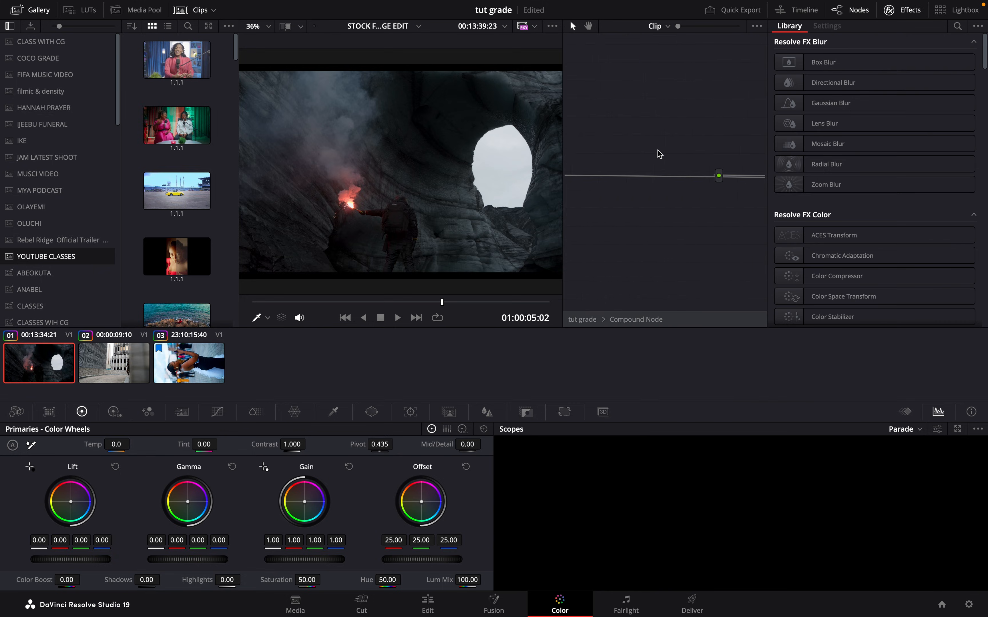
{"action": "scroll", "coordinate": [658, 150], "scroll_direction": "right", "scroll_amount": 3}
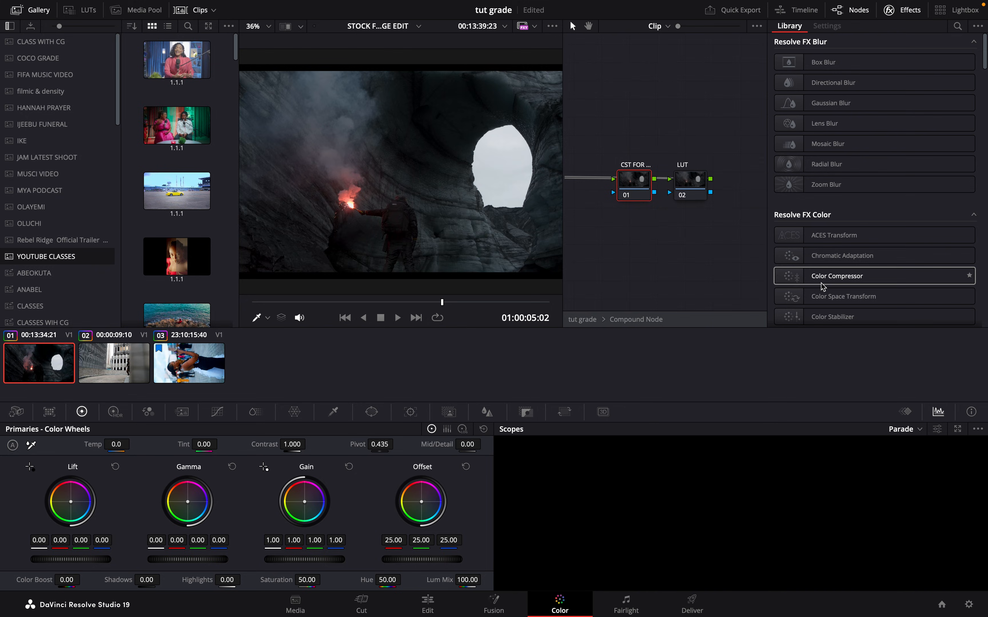
{"action": "left_click_drag", "start_coordinate": [835, 297], "coordinate": [647, 179]}
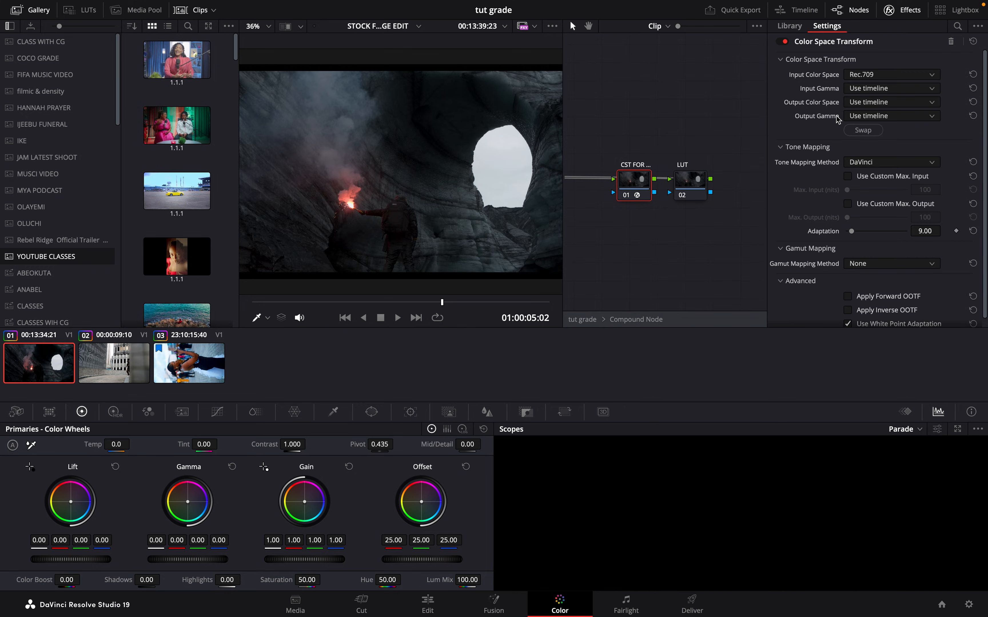
- Set the Color Space Transform's input to Rec.709 and Gamma 2.4, its Output Color Space to Rec.709, and choose its Output Gamma
{"action": "left_click", "coordinate": [869, 77]}
{"action": "left_click", "coordinate": [870, 76]}
{"action": "left_click", "coordinate": [873, 89]}
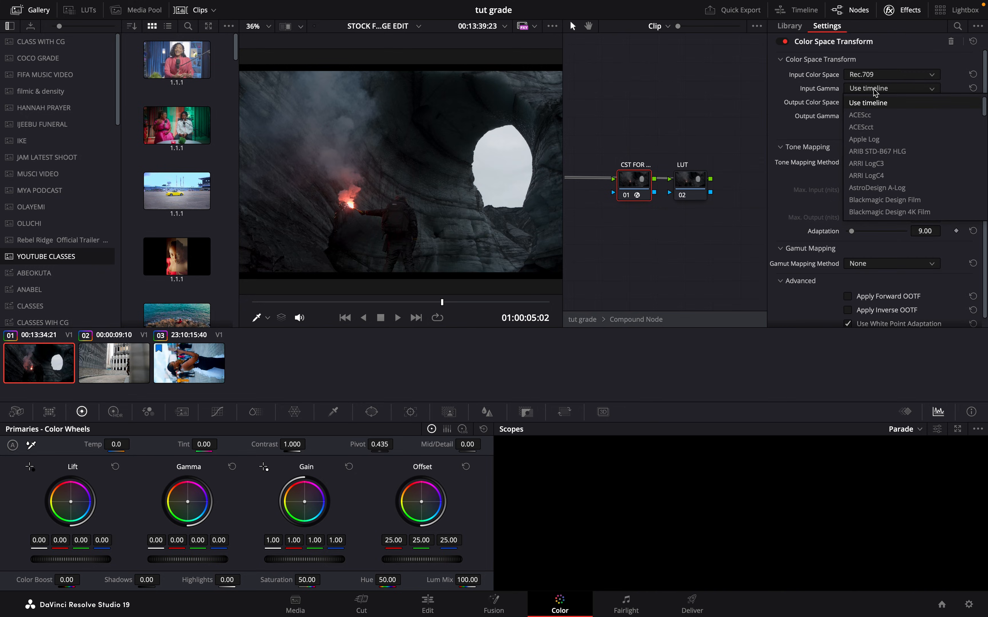
{"action": "scroll", "coordinate": [882, 164], "scroll_direction": "down", "scroll_amount": 6}
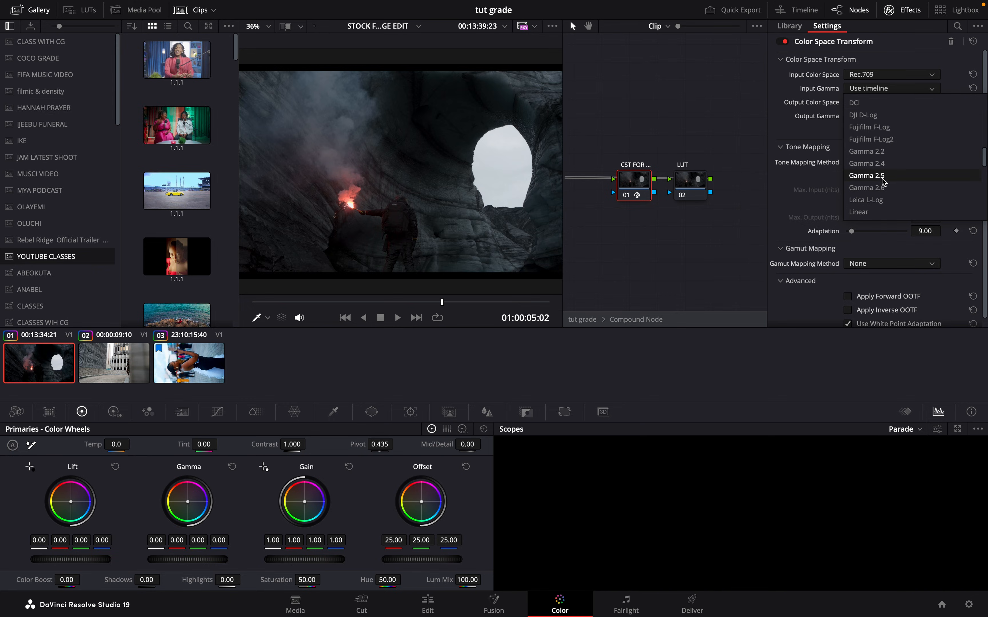
{"action": "left_click", "coordinate": [878, 163]}
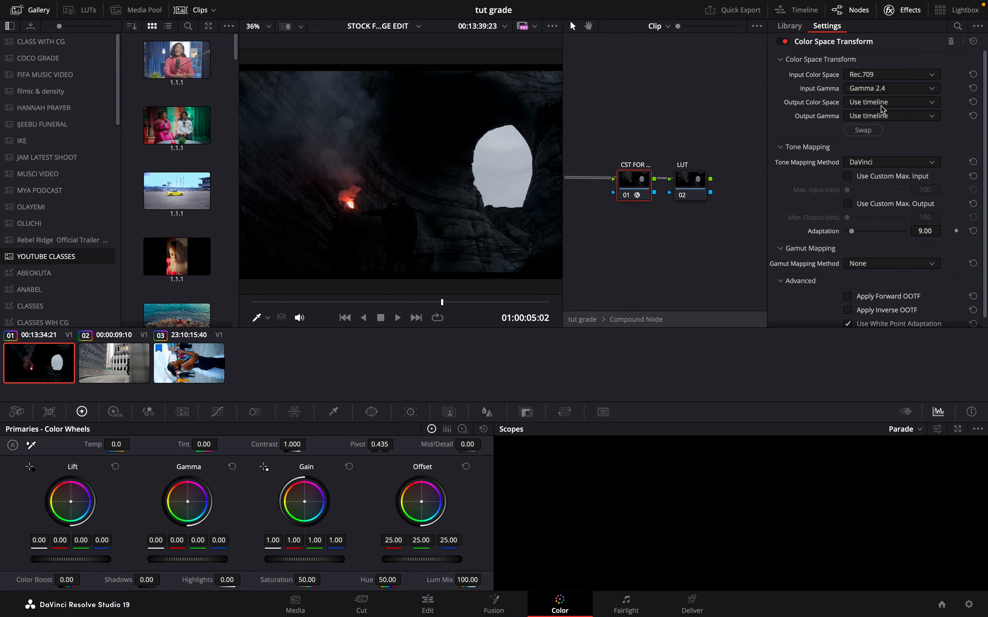
{"action": "left_click", "coordinate": [882, 106]}
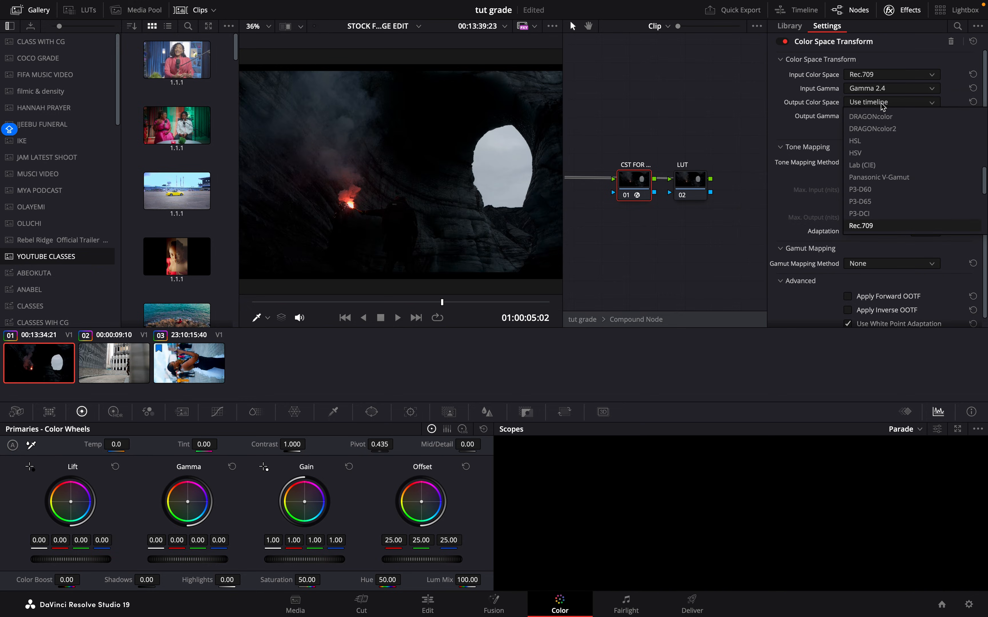
{"action": "key", "text": "Return"}
{"action": "left_click", "coordinate": [872, 118]}
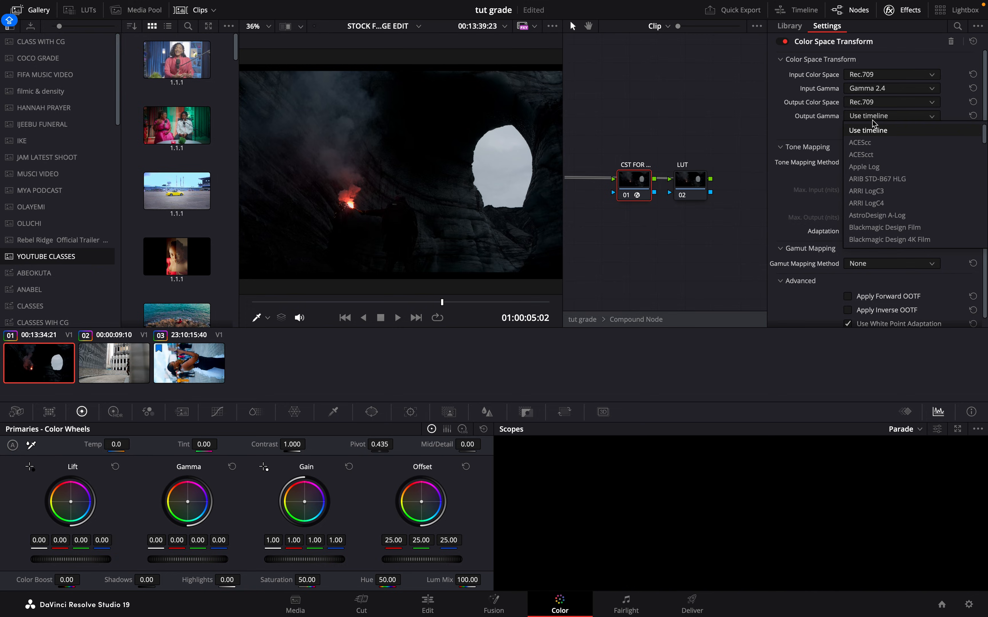
{"action": "key", "text": "c"}
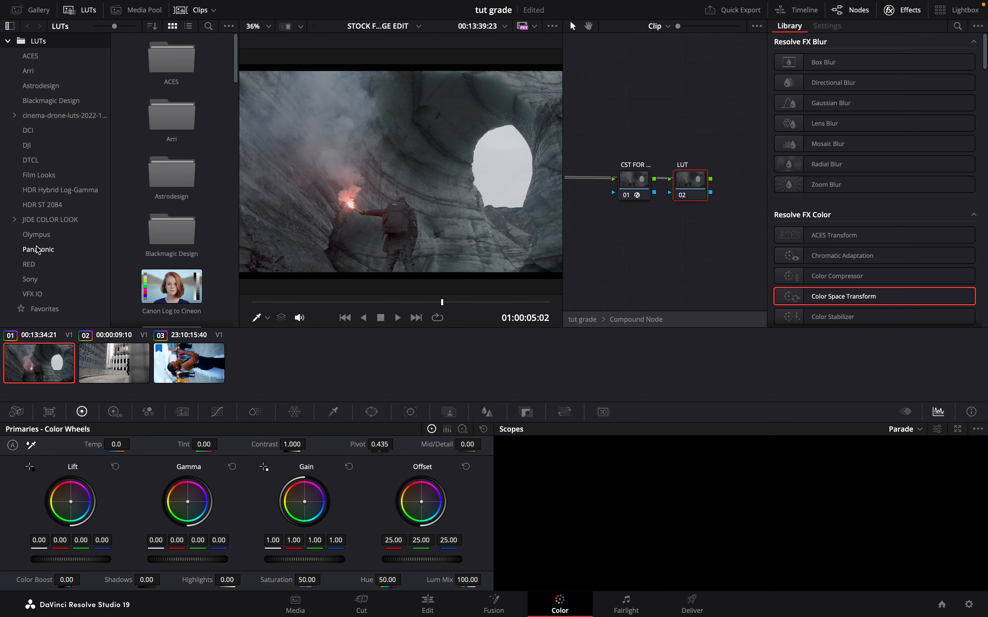
- Apply the Rec709 Kodak 2383 D60 film look to the LUT node inside the compound node and close the effects library
{"action": "left_click", "coordinate": [48, 176]}
{"action": "scroll", "coordinate": [196, 281], "scroll_direction": "down", "scroll_amount": 5}
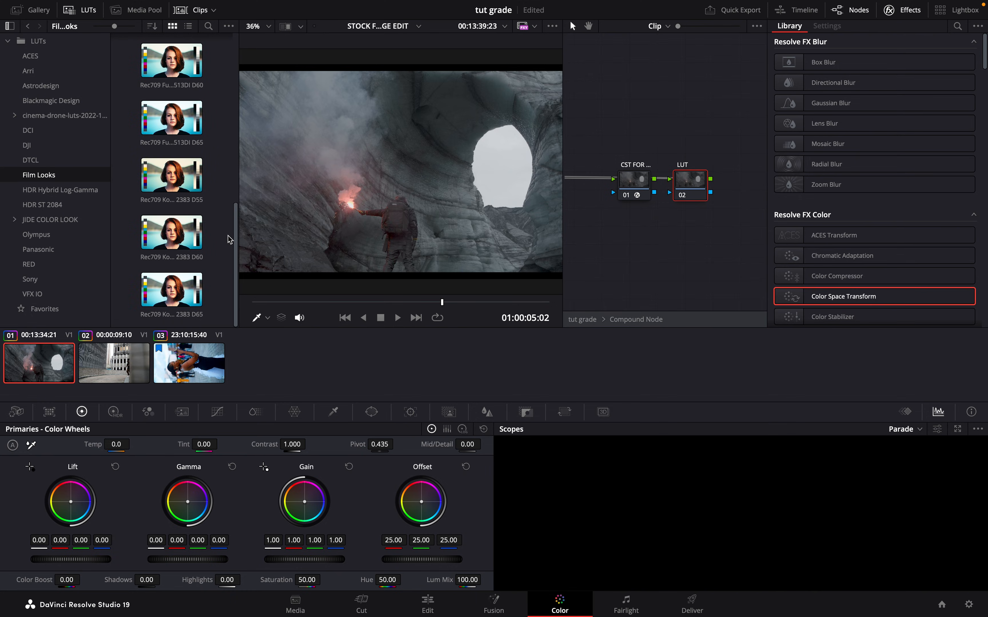
{"action": "left_click_drag", "start_coordinate": [182, 241], "coordinate": [692, 186]}
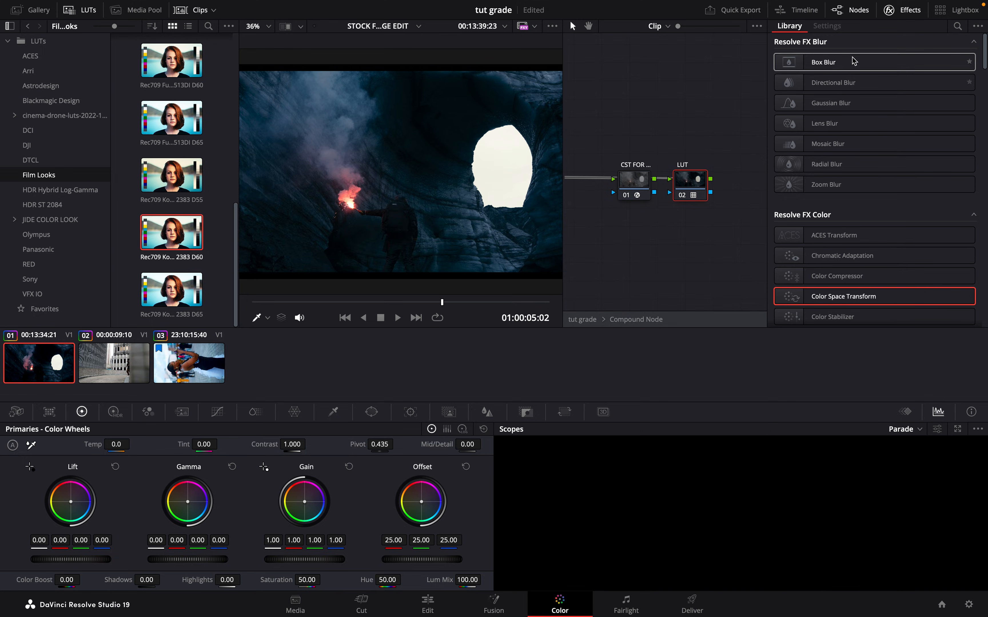
{"action": "left_click", "coordinate": [912, 12]}
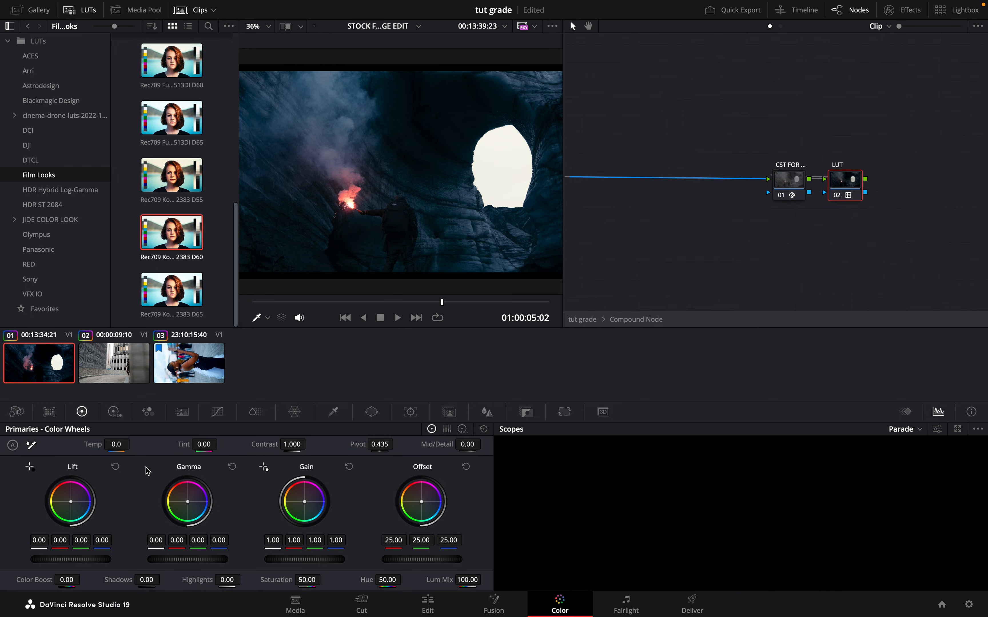
- Compare the cave shot with the LUT node off and on, and reduce the node's Key Output Gain to 0.760
{"action": "left_click", "coordinate": [496, 413]}
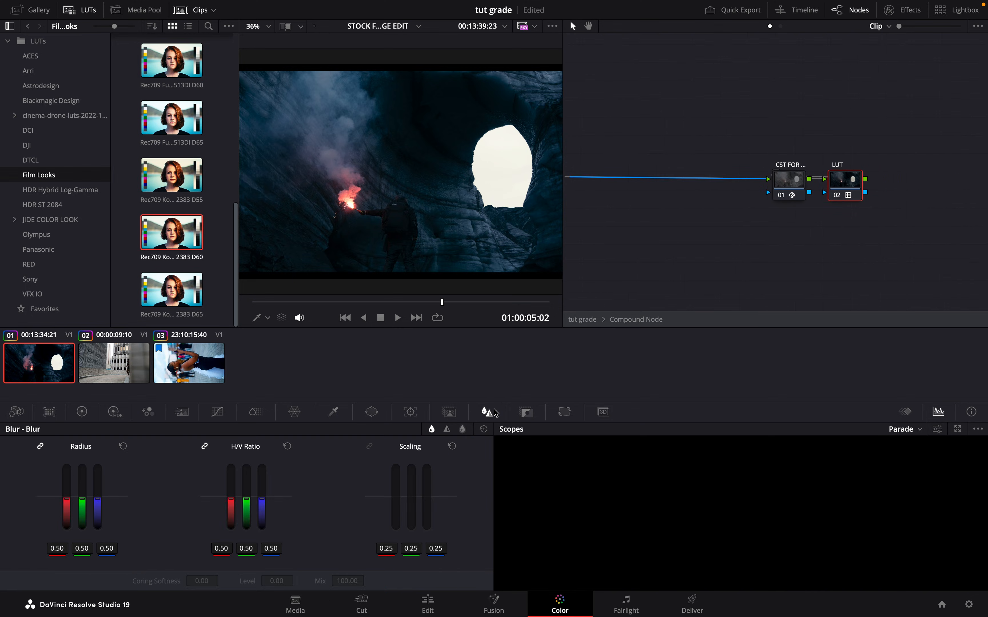
{"action": "left_click", "coordinate": [527, 413]}
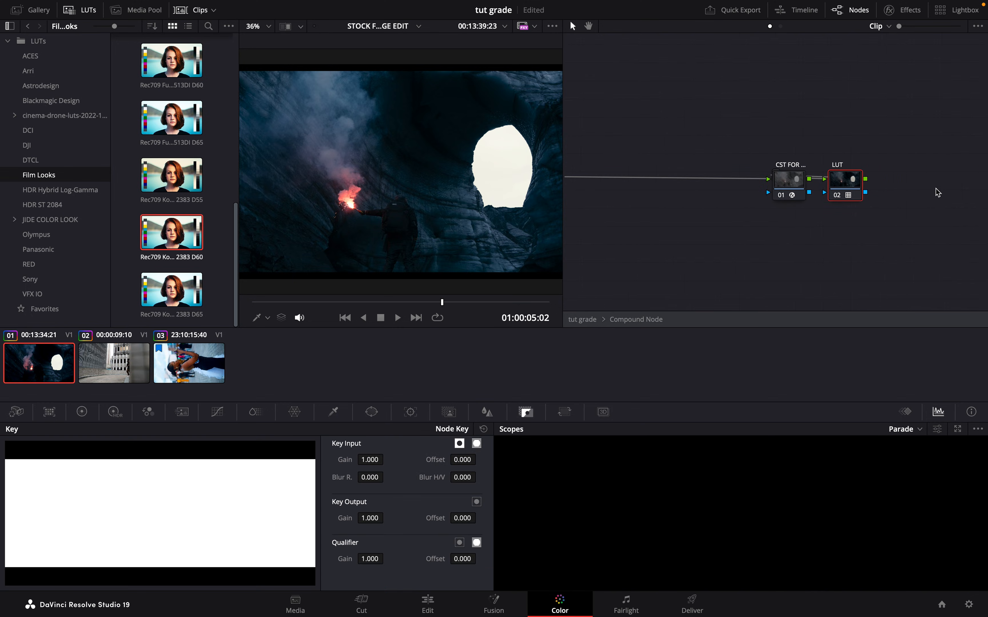
{"action": "left_click", "coordinate": [841, 195]}
{"action": "left_click", "coordinate": [842, 196]}
{"action": "left_click", "coordinate": [843, 197]}
{"action": "left_click", "coordinate": [843, 197]}
{"action": "left_click_drag", "start_coordinate": [376, 516], "coordinate": [180, 523]}
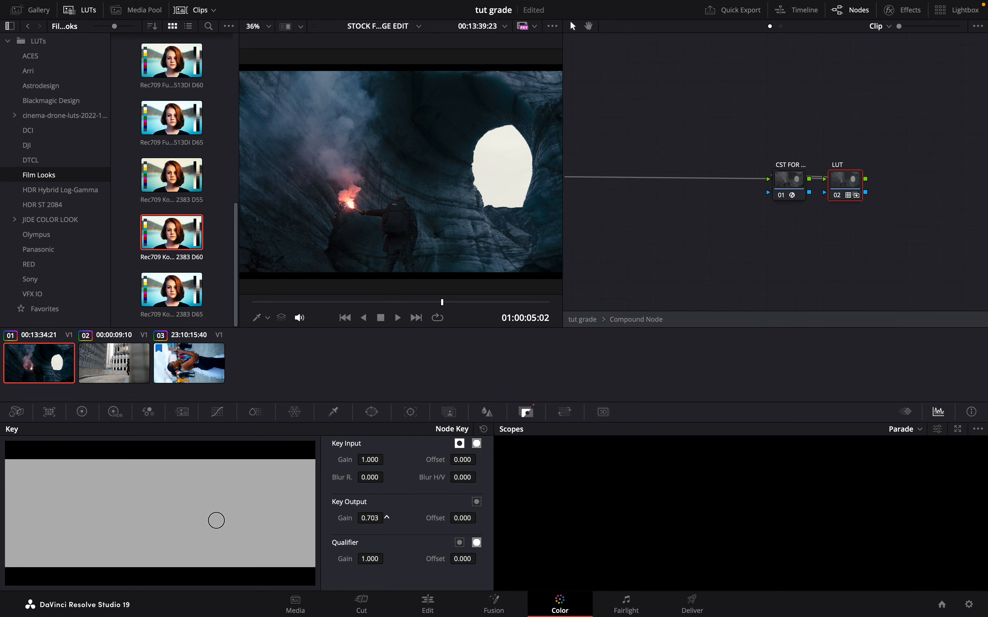
{"action": "left_click_drag", "start_coordinate": [237, 518], "coordinate": [256, 512]}
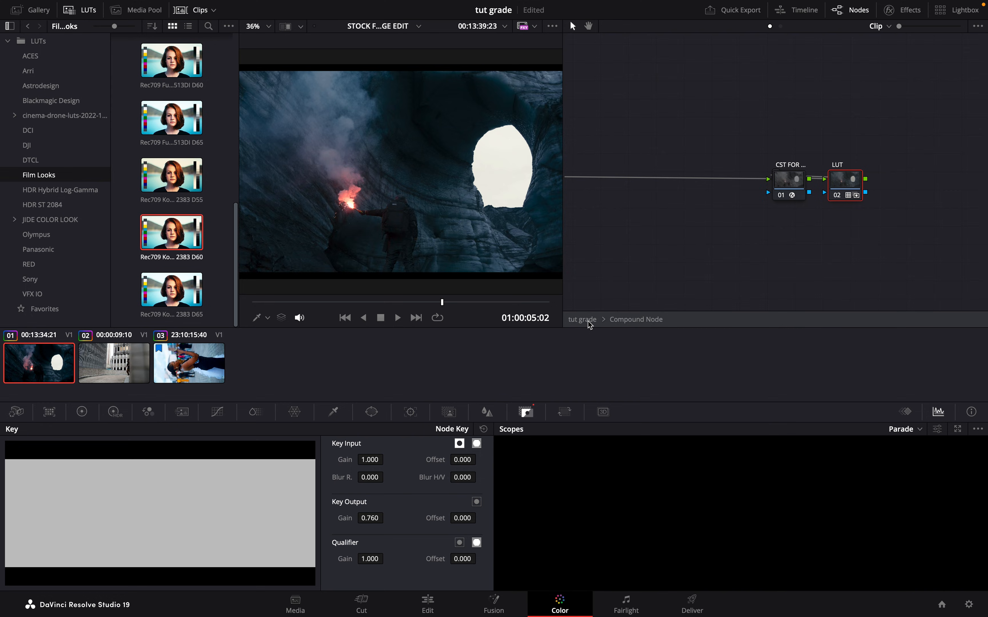
- Exit the compound node and compare the cave shot with the compound node disabled and enabled
{"action": "right_click", "coordinate": [718, 227]}
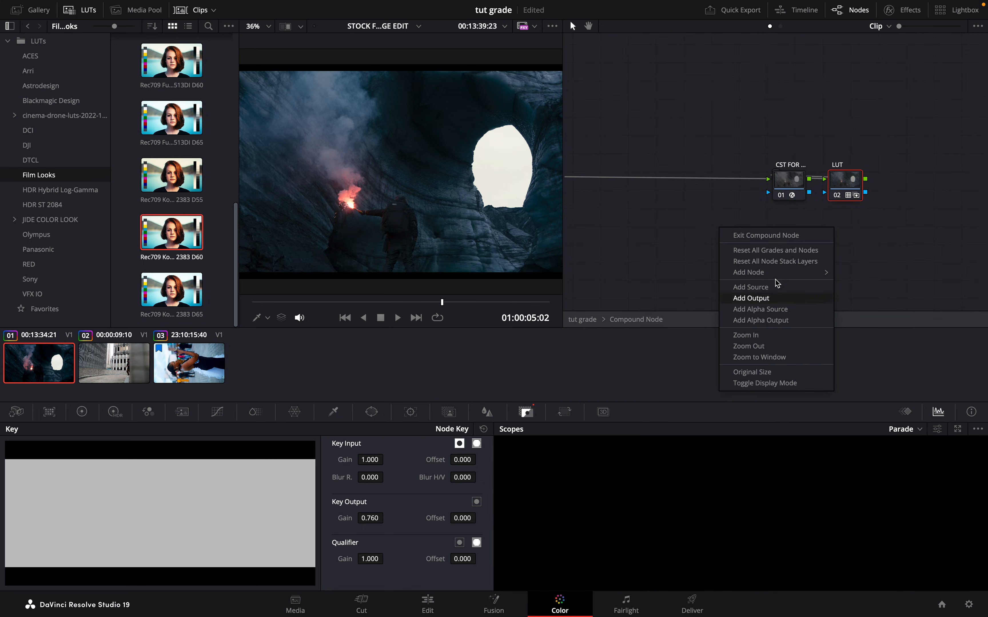
{"action": "left_click", "coordinate": [781, 243]}
{"action": "scroll", "coordinate": [891, 264], "scroll_direction": "right", "scroll_amount": 10}
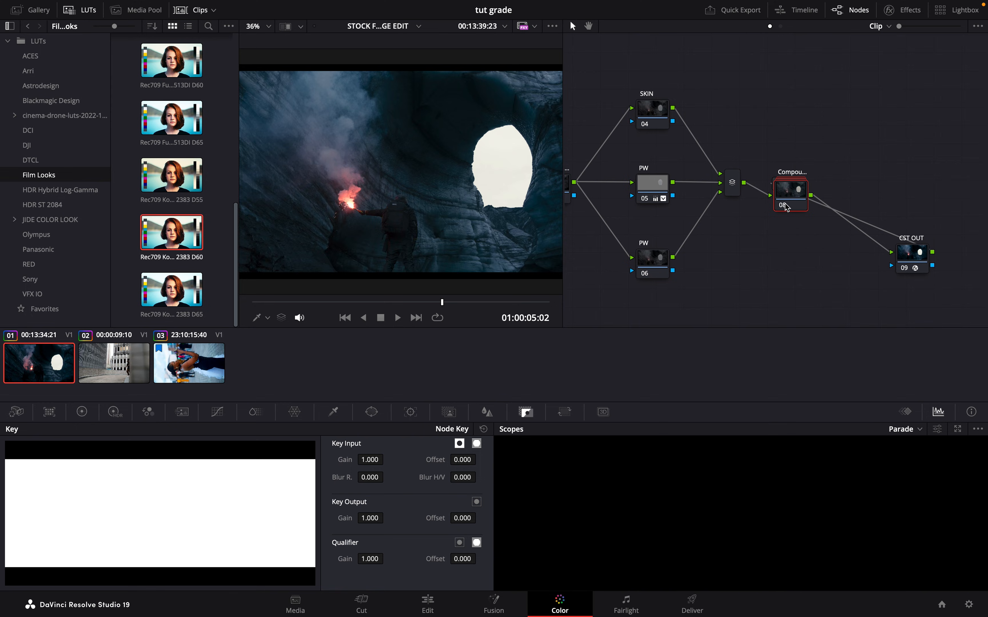
{"action": "left_click", "coordinate": [788, 206]}
{"action": "left_click", "coordinate": [788, 207]}
{"action": "left_click", "coordinate": [787, 207]}
{"action": "left_click", "coordinate": [787, 206]}
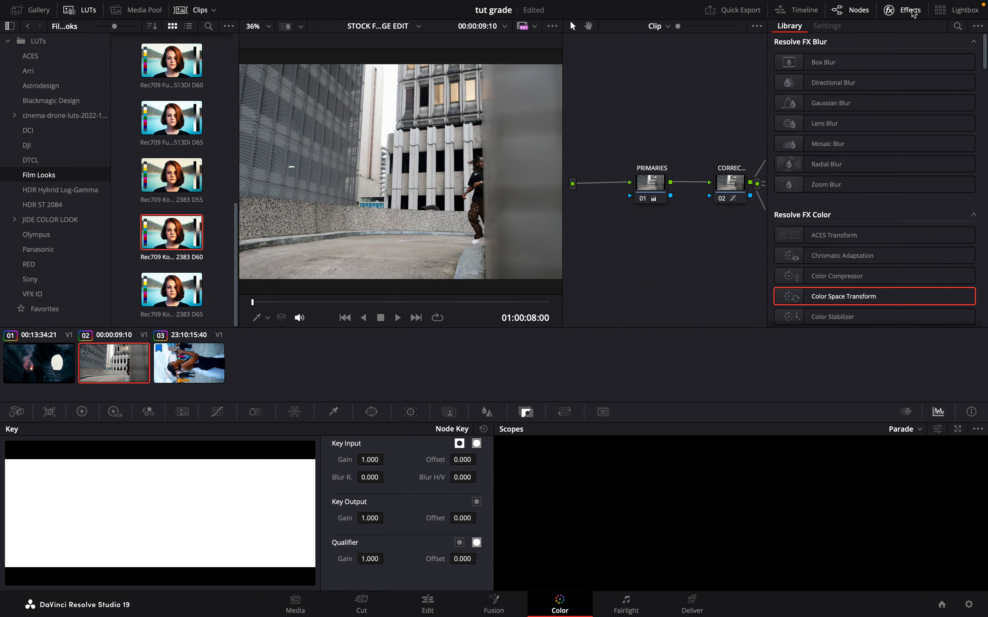
- Apply a Color Space Transform to the first node inside the street dance clip's compound node and open its Input Color Space options
{"action": "left_click_drag", "start_coordinate": [837, 293], "coordinate": [632, 182]}
{"action": "left_click", "coordinate": [892, 75]}
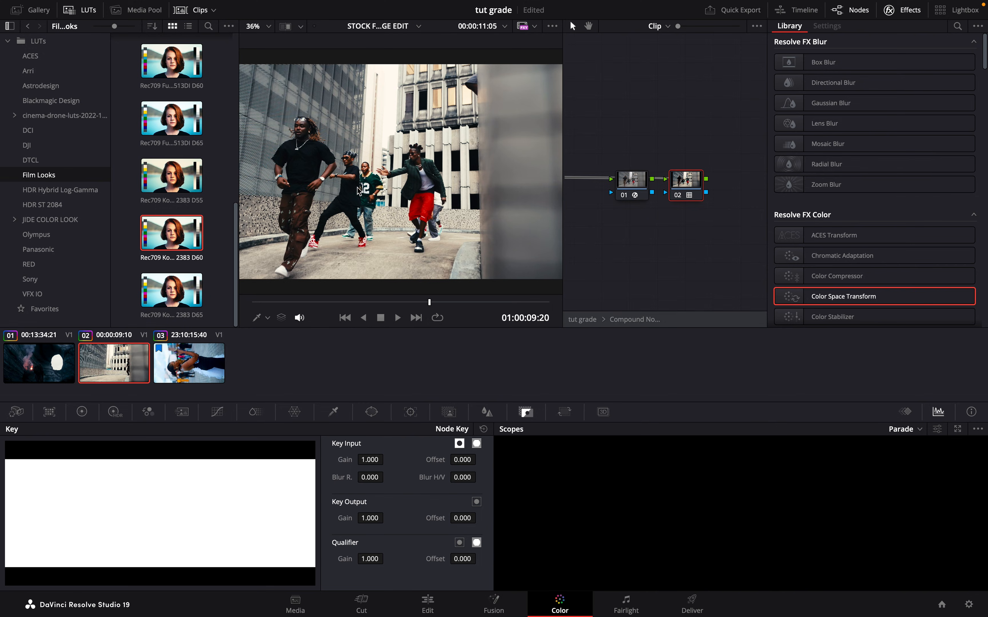
- Compare the street dance shot in full screen with all grades bypassed and enabled, and return to the normal view
{"action": "key", "text": "super+f"}
{"action": "key", "text": "shift+d"}
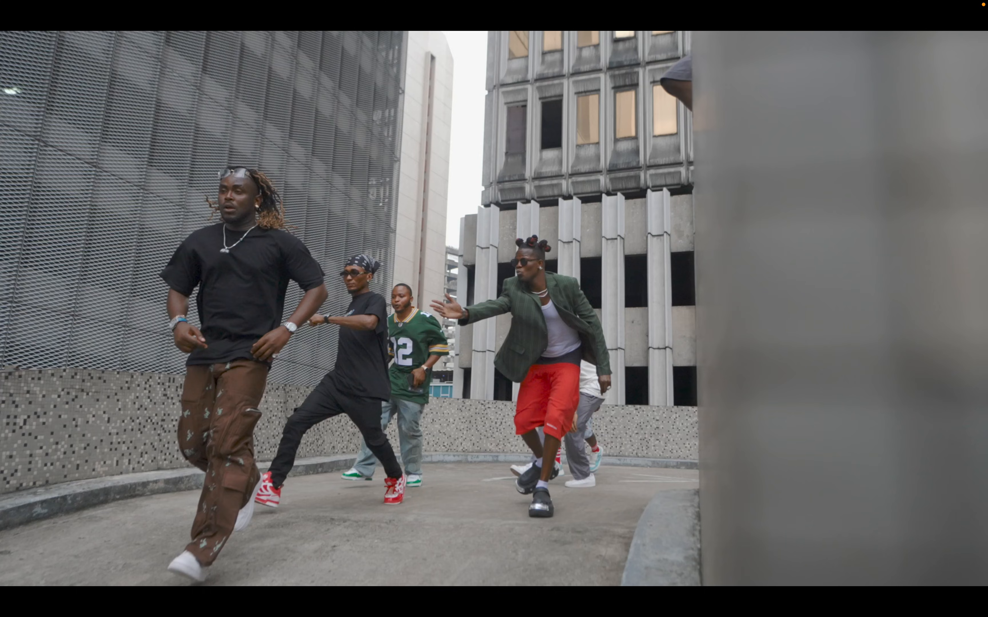
{"action": "key", "text": "shift+d"}
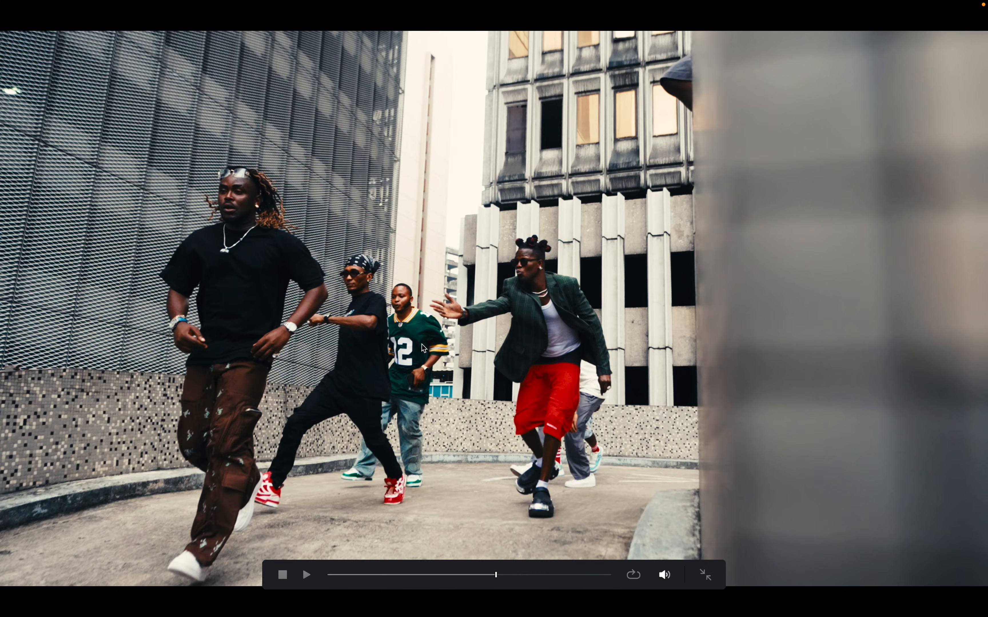
{"action": "key", "text": "super+f"}
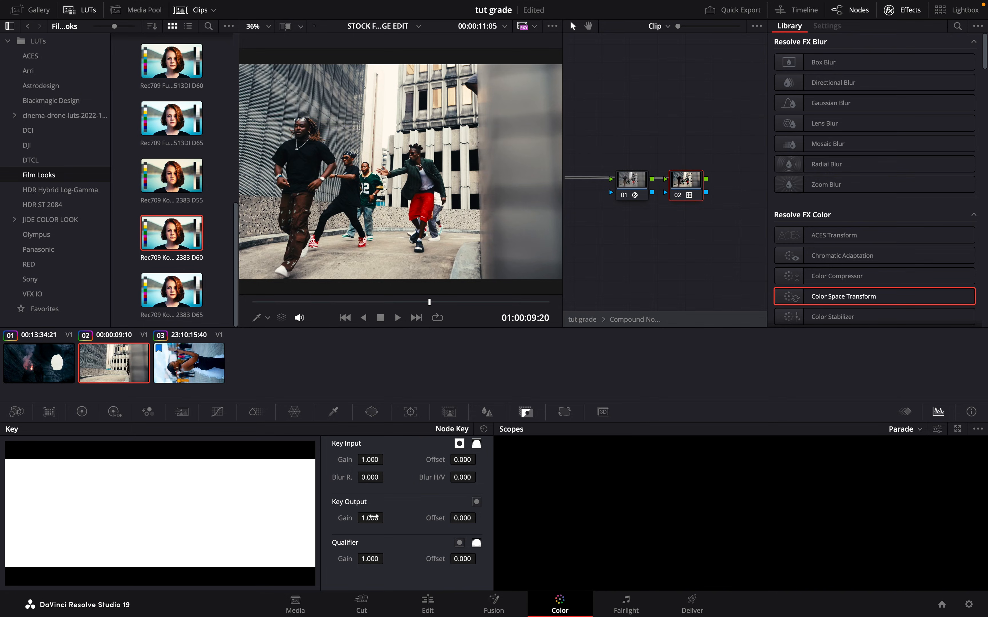
- Lower the Key Output Gain of the LUT node inside the street dance clip's compound node
{"action": "left_click_drag", "start_coordinate": [372, 517], "coordinate": [220, 523]}
- Turn the third clip's LUT node into a compound node and apply a Color Space Transform to the first node inside it
{"action": "left_click", "coordinate": [189, 363]}
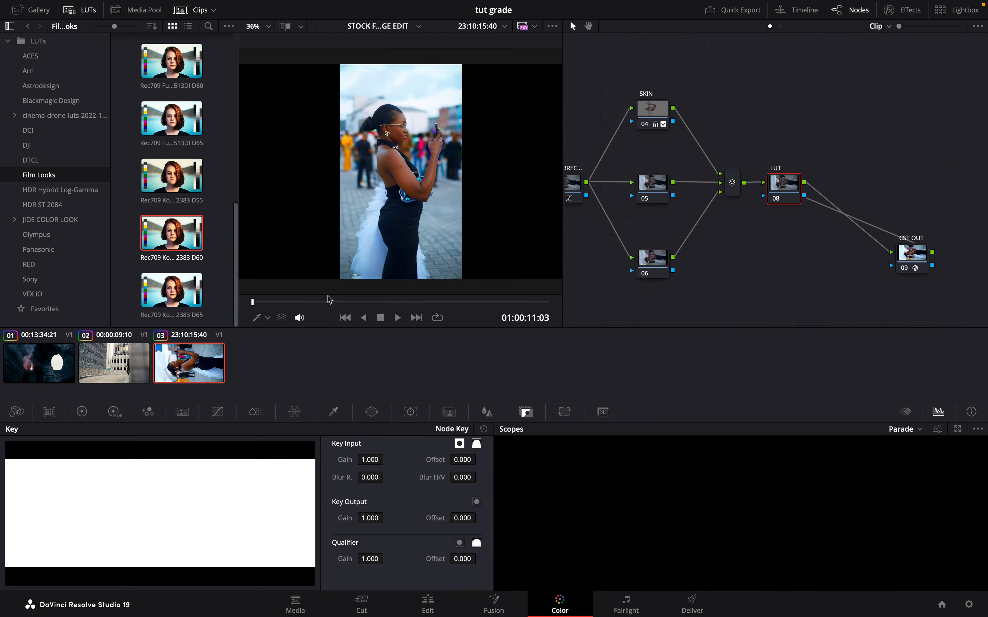
{"action": "left_click_drag", "start_coordinate": [330, 301], "coordinate": [375, 302]}
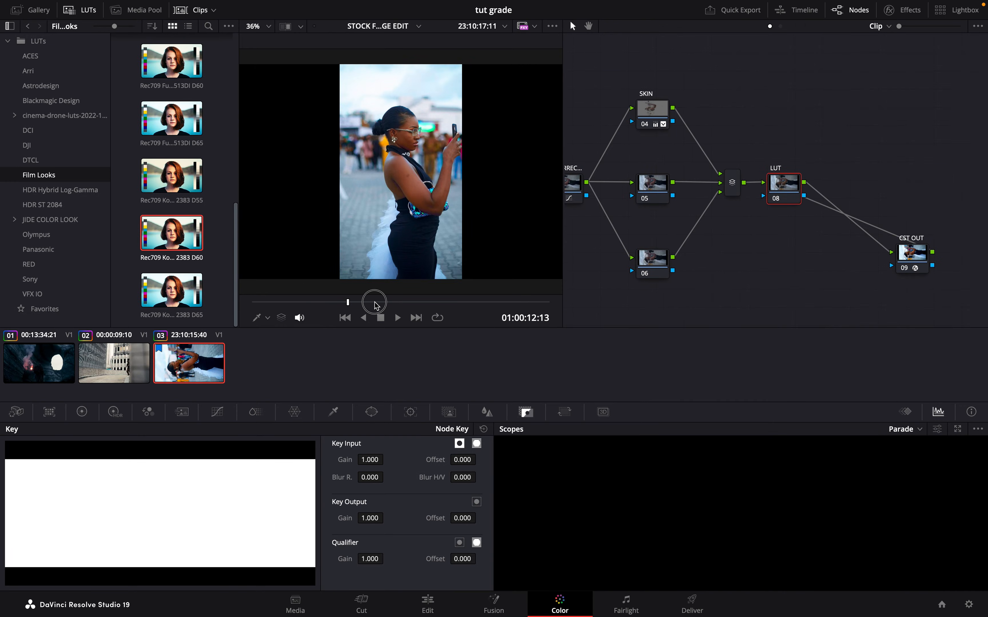
{"action": "right_click", "coordinate": [784, 186]}
{"action": "left_click", "coordinate": [827, 451]}
{"action": "left_click_drag", "start_coordinate": [843, 297], "coordinate": [632, 204]}
{"action": "left_click_drag", "start_coordinate": [633, 204], "coordinate": [633, 204]}
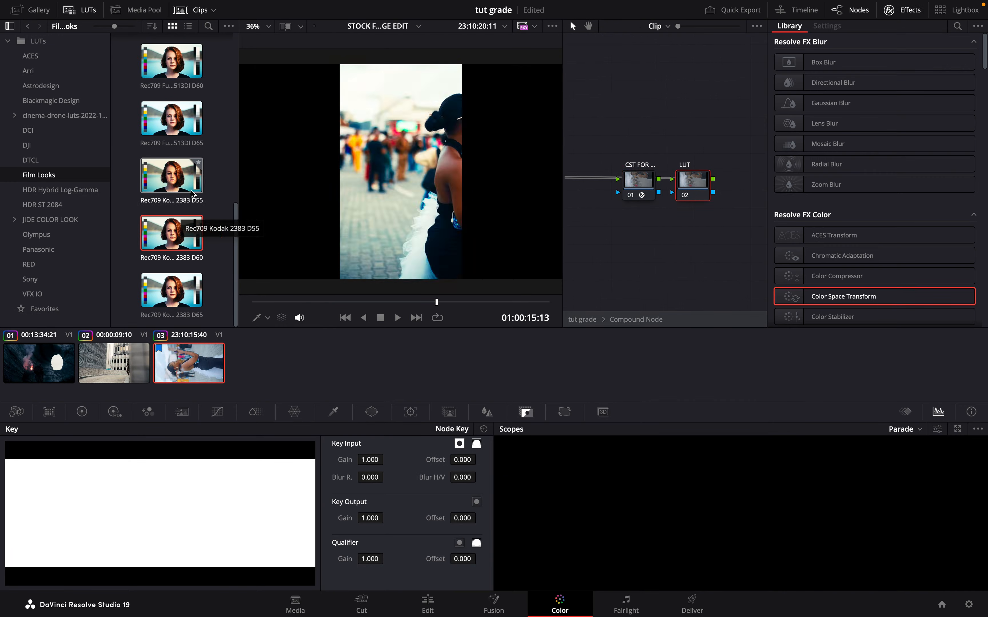
- Apply the Rec709 Kodak 2383 D60 film look to the LUT node and compare the shot with that node off and on
{"action": "left_click", "coordinate": [909, 11]}
{"action": "scroll", "coordinate": [723, 243], "scroll_direction": "right", "scroll_amount": 5}
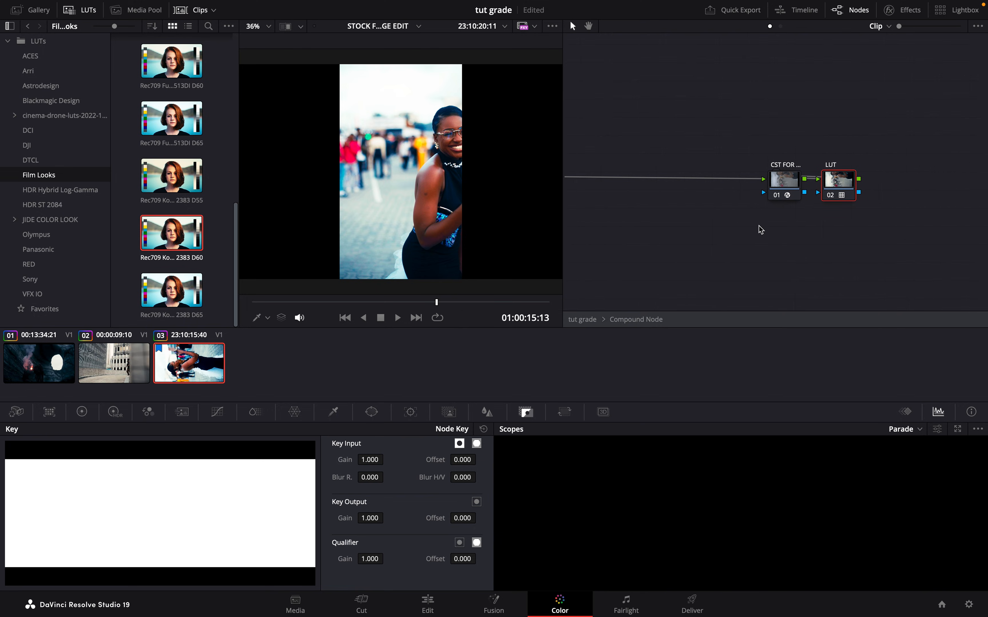
{"action": "left_click", "coordinate": [830, 196]}
{"action": "left_click", "coordinate": [831, 196]}
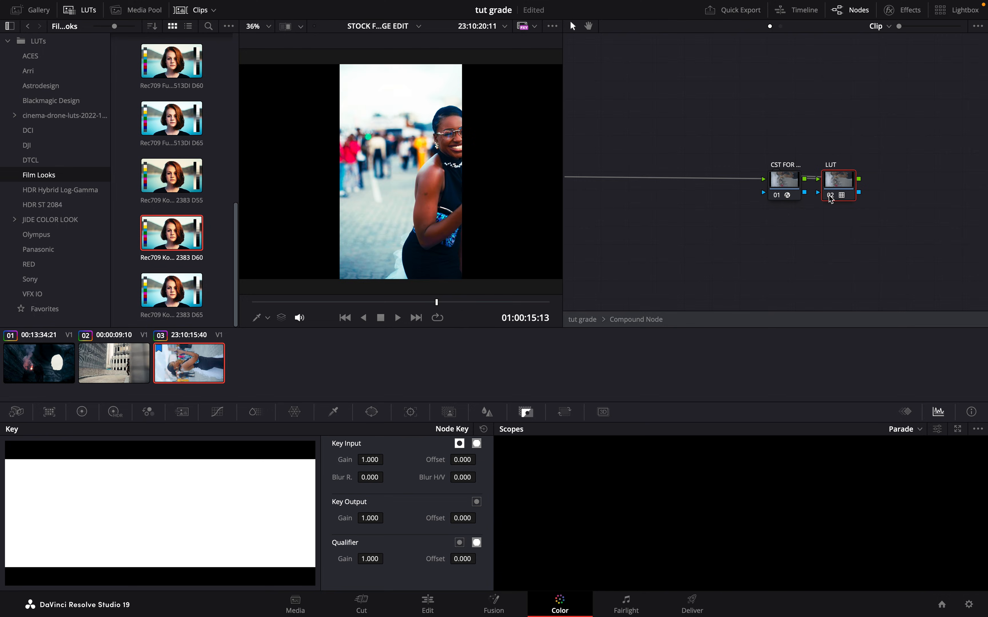
- Reduce the LUT node's Key Output Gain to 0.724, judging it on a frame where the woman faces the camera
{"action": "left_click_drag", "start_coordinate": [319, 306], "coordinate": [399, 289]}
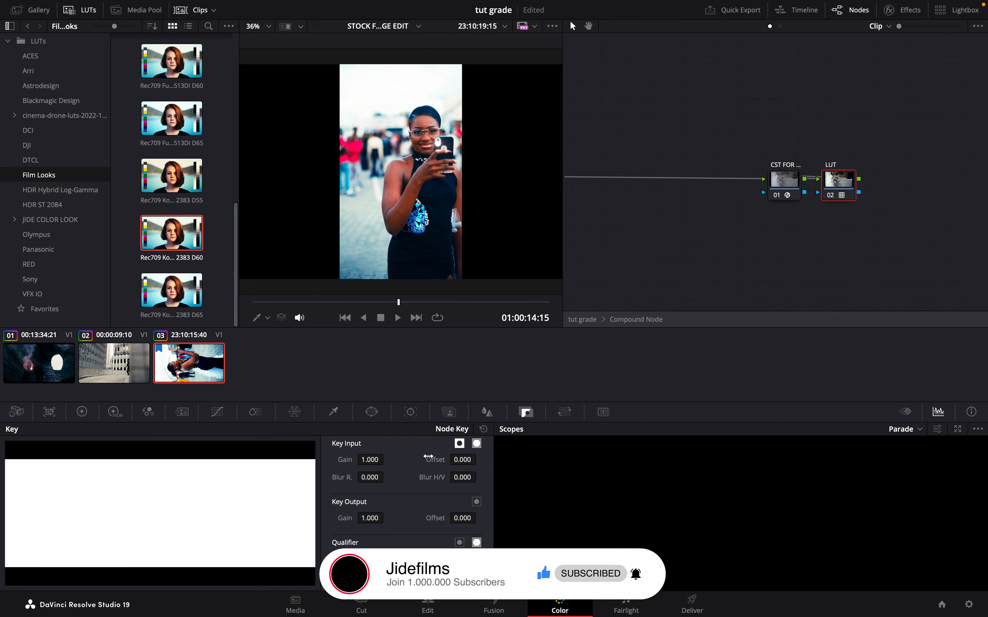
{"action": "left_click_drag", "start_coordinate": [373, 518], "coordinate": [225, 522]}
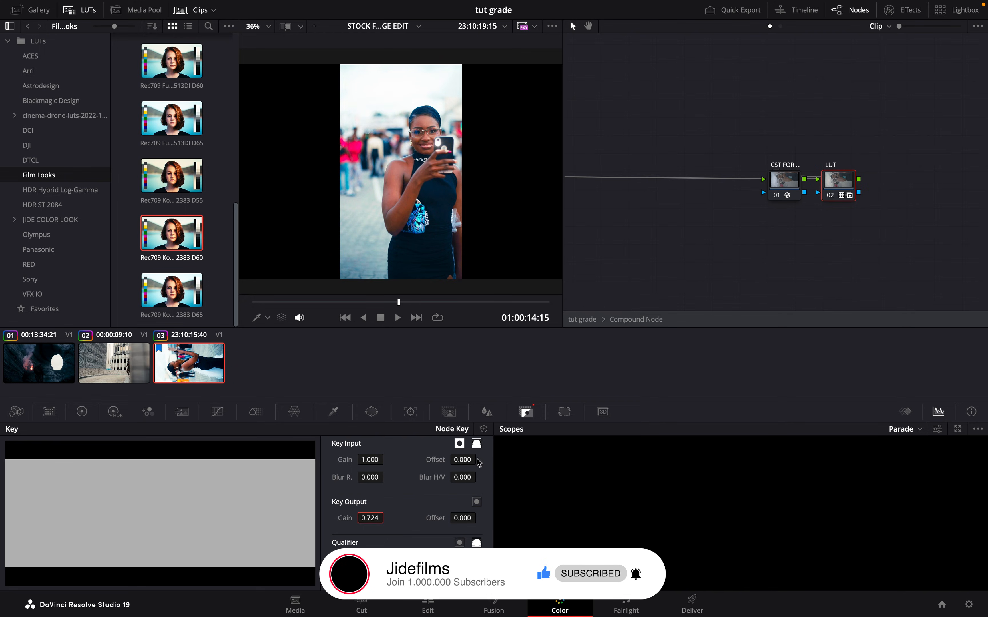
- Exit the compound node and add a serial node between it and the CST OUT node
{"action": "left_click", "coordinate": [583, 320]}
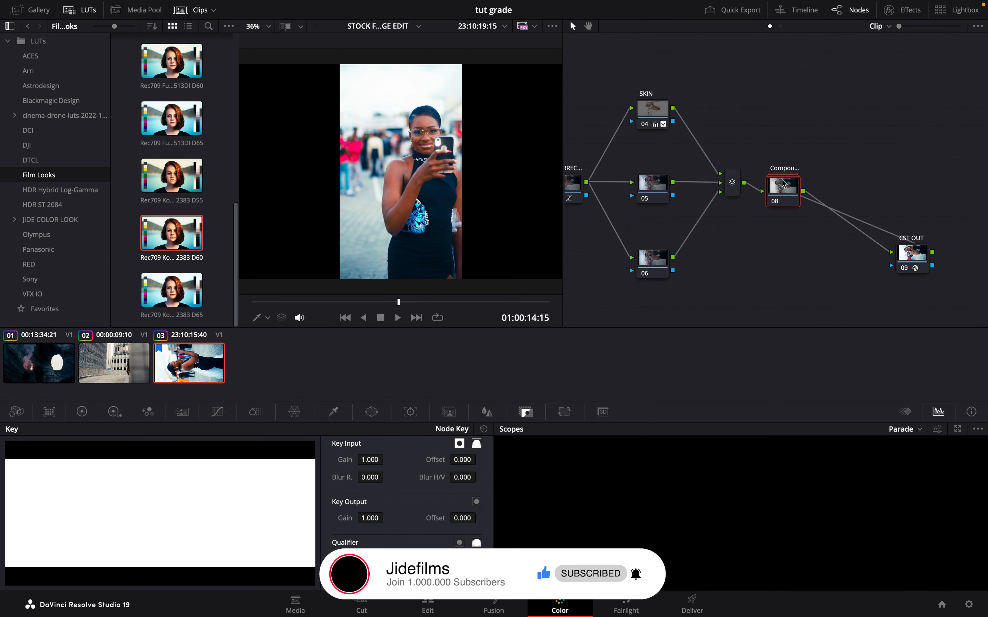
{"action": "key", "text": "alt+s"}
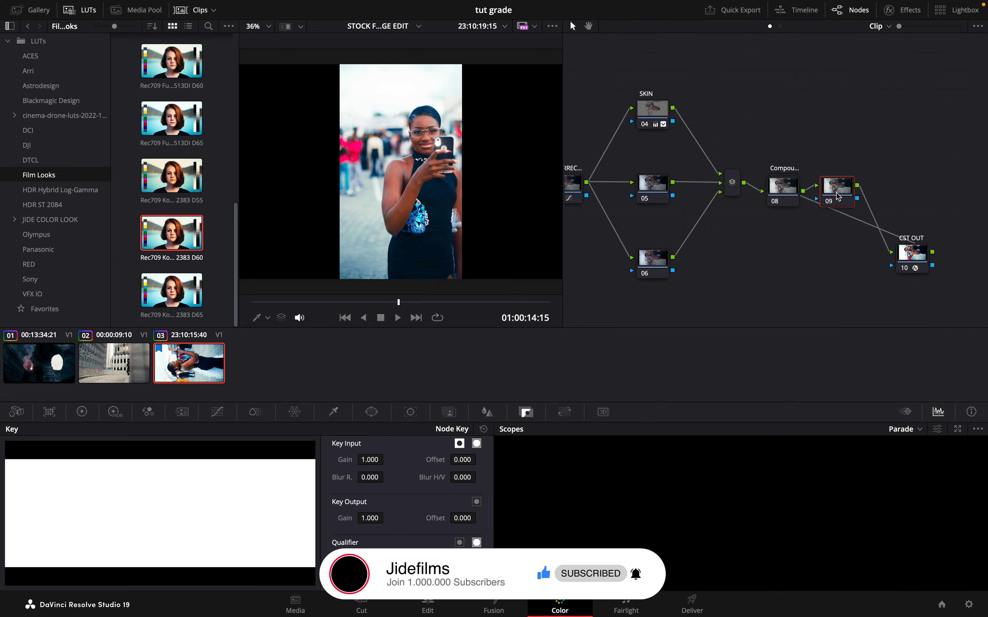